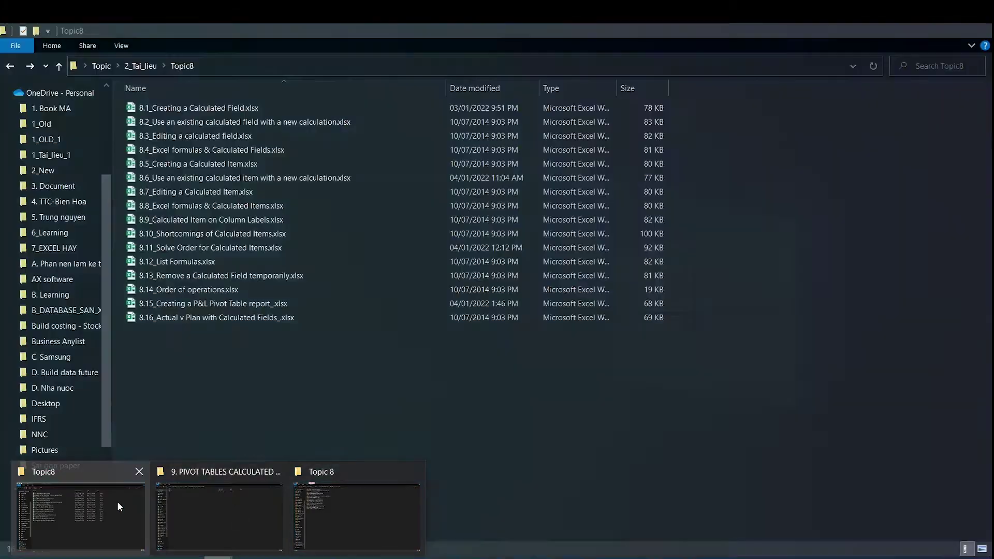
Switch from the Topic8 folder to the workbook 8.16_Actual v Plan with Calculated Fields_.xlsx, showing its Pivot Table sheet
left_click(106, 503)
left_click(248, 312)
key("alt+Tab")
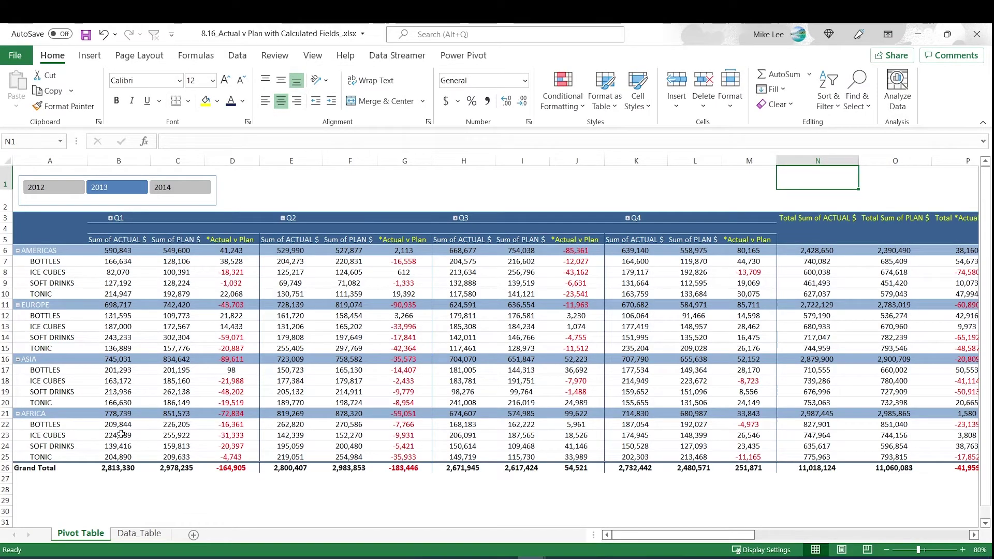
scroll(673, 438, "up", 2)
left_click_drag(668, 539, 650, 538)
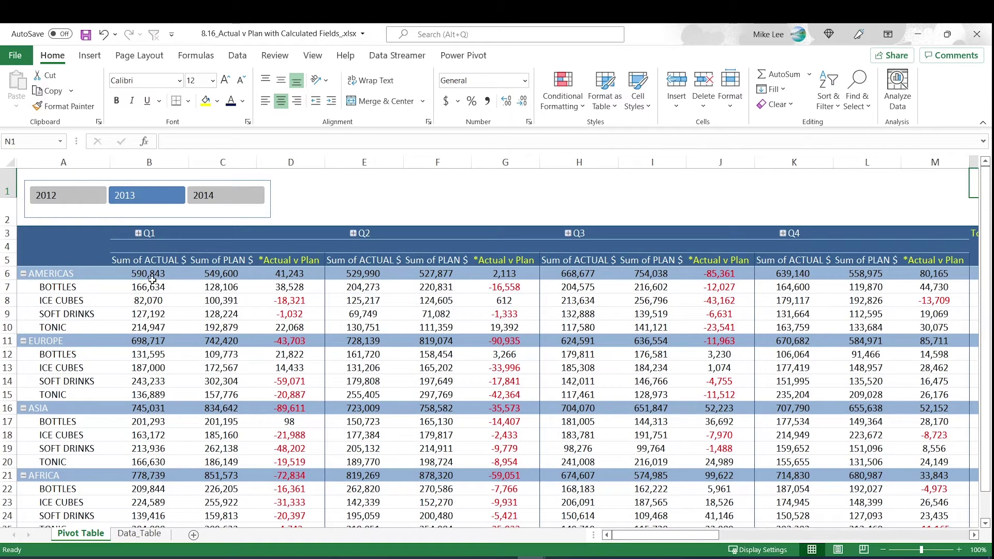
Look over the Q1 Sum of ACTUAL $ figures and expand Q1 into its months, collapsing it again
left_click_drag(146, 277, 149, 358)
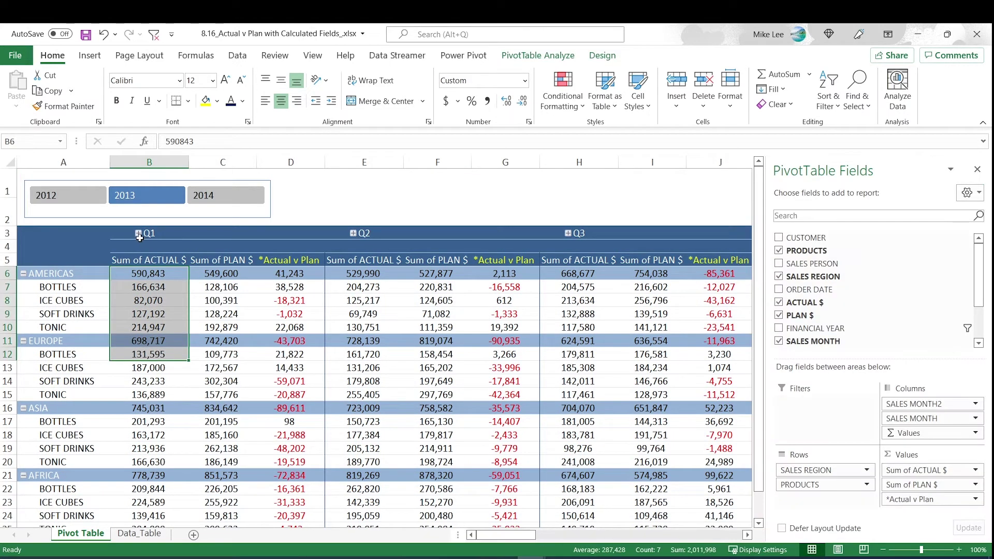
left_click(137, 233)
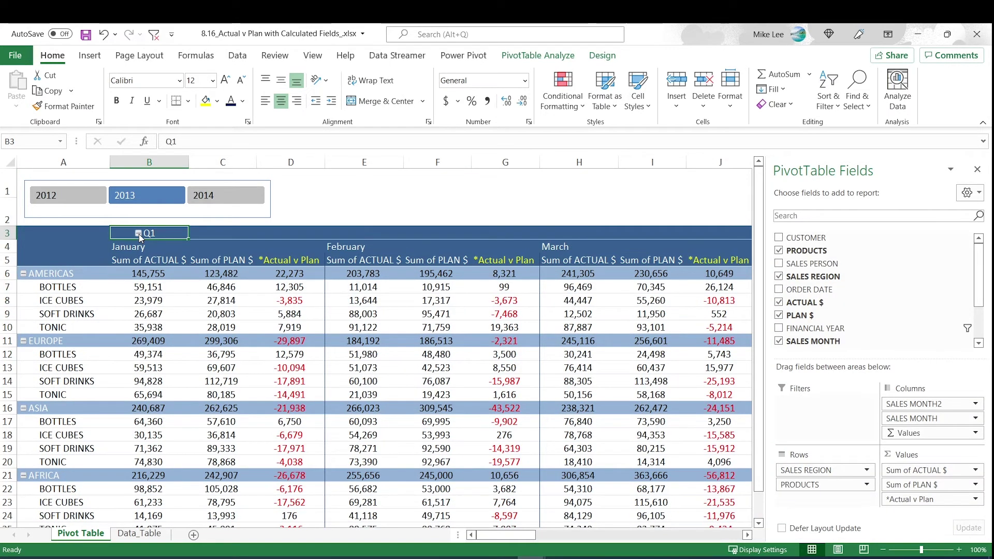
left_click(138, 233)
Compare the AMERICAS products' Q1 actual, plan and *Actual v Plan figures in the pivot report
left_click_drag(144, 284, 144, 321)
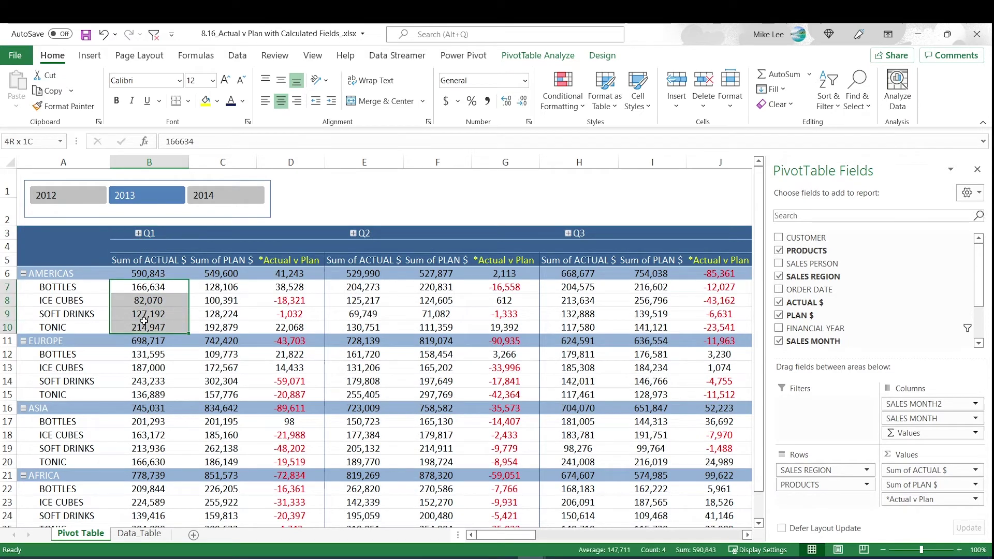
left_click_drag(233, 300, 232, 315)
left_click_drag(286, 287, 280, 327)
left_click(281, 293)
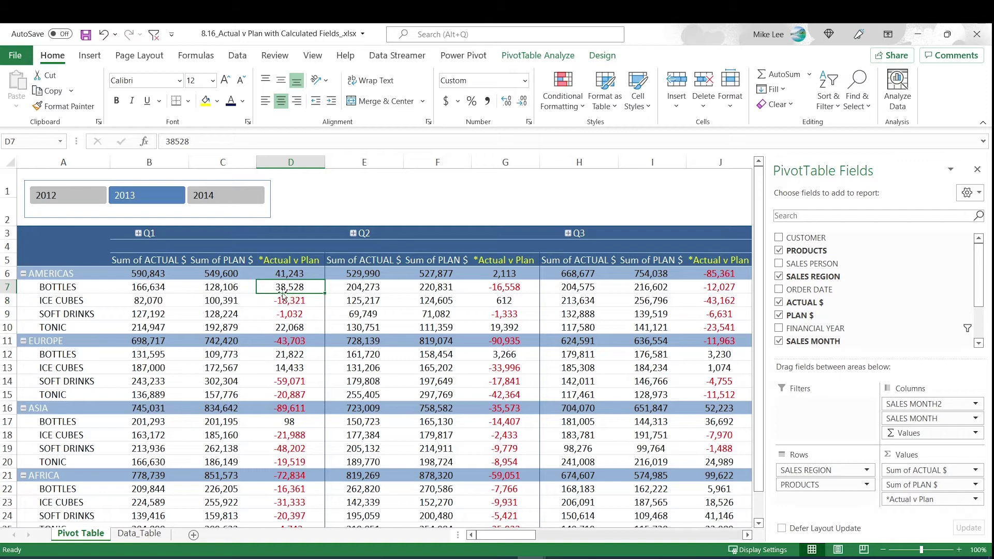
left_click(280, 319)
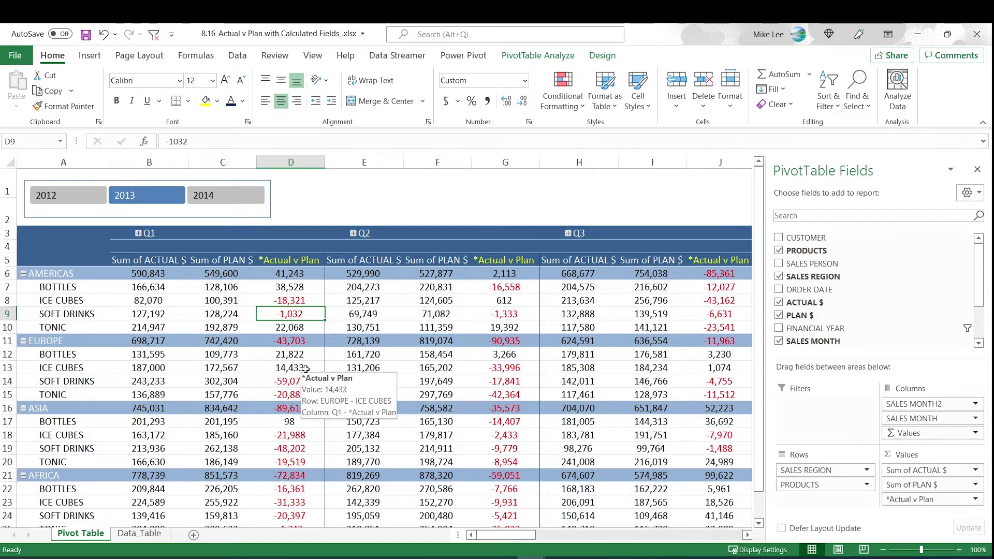
key("Right")
key("Right")
Filter the pivot report to 2012 and look over the product rows under AMERICAS
left_click(82, 202)
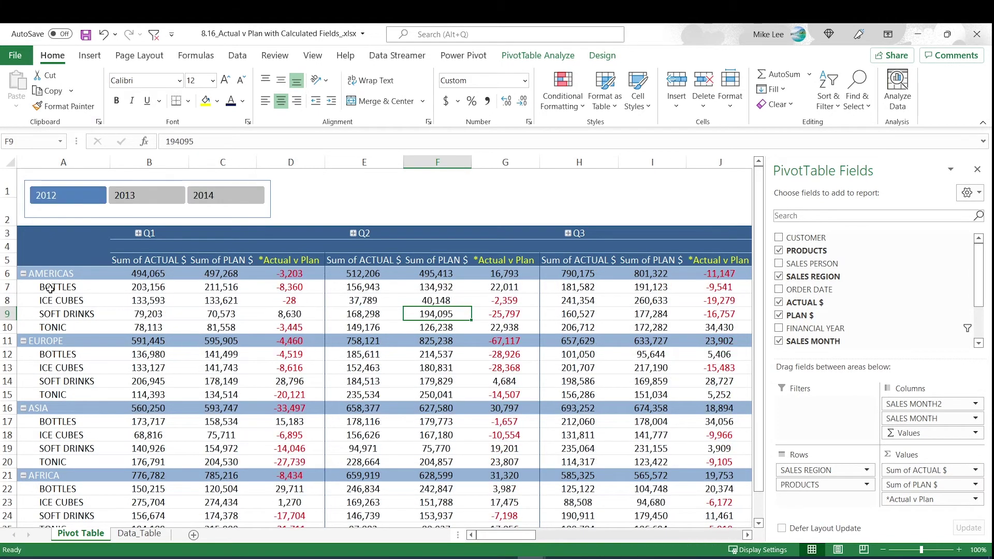
left_click_drag(59, 289, 59, 319)
left_click_drag(67, 274, 138, 279)
left_click(74, 301)
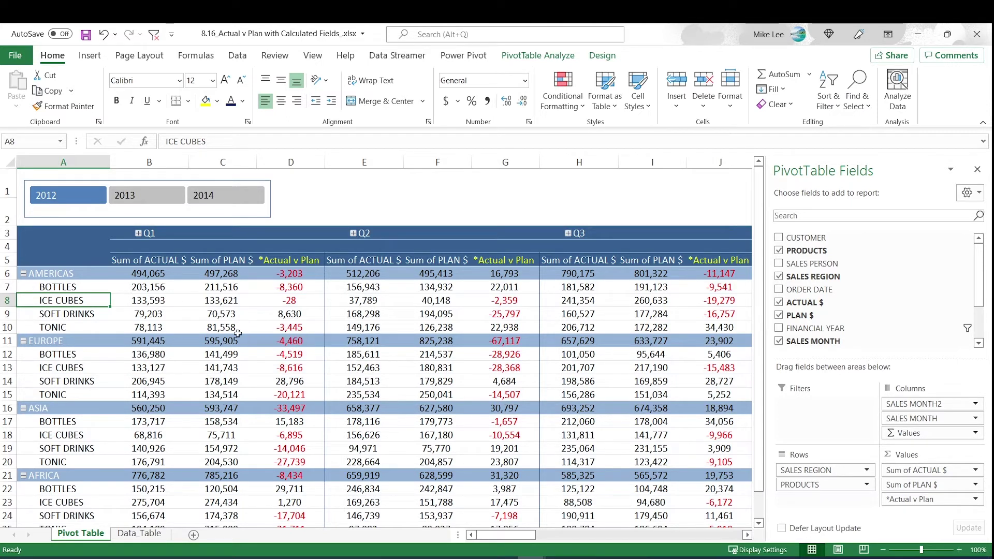
Hide the PivotTable field list so the report fills the full width
left_click(976, 171)
mouse_move(626, 334)
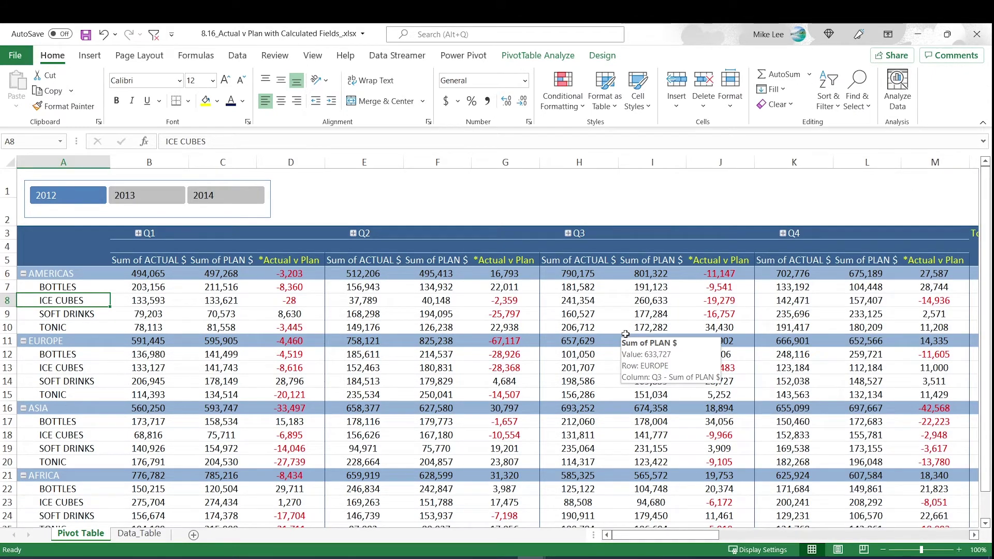
mouse_move(372, 409)
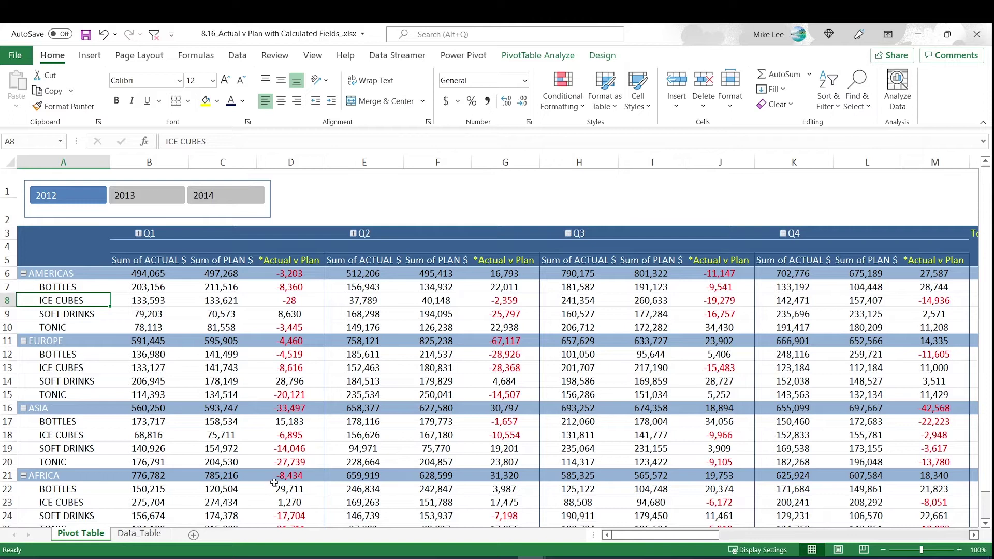
Switch to the Data_Table sheet and look across all its column headers, from CUSTOMER to SALES QTR
left_click(143, 534)
left_click(103, 241)
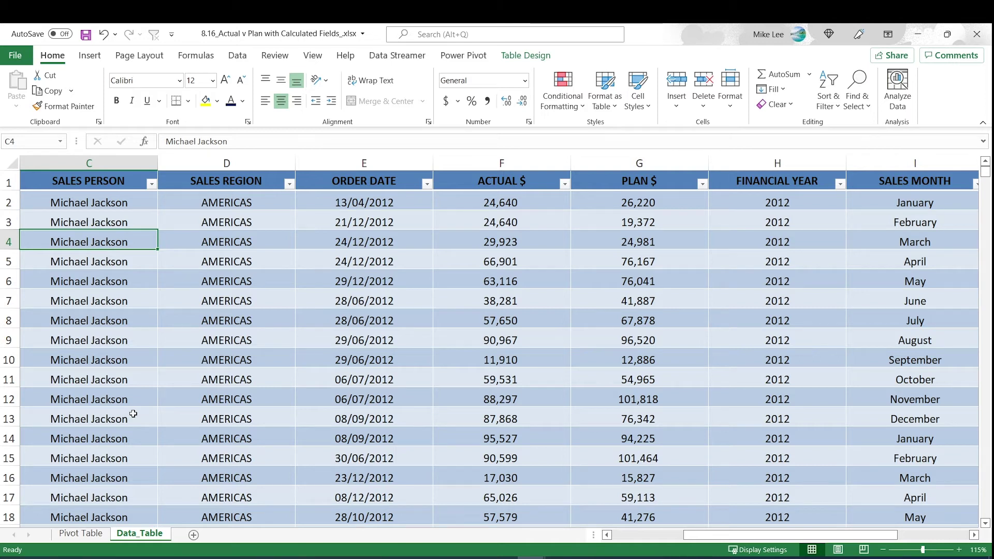
key("Up")
key("Up")
key("Up")
key("Right")
key("Right")
key("Right")
key("Right")
key("Right")
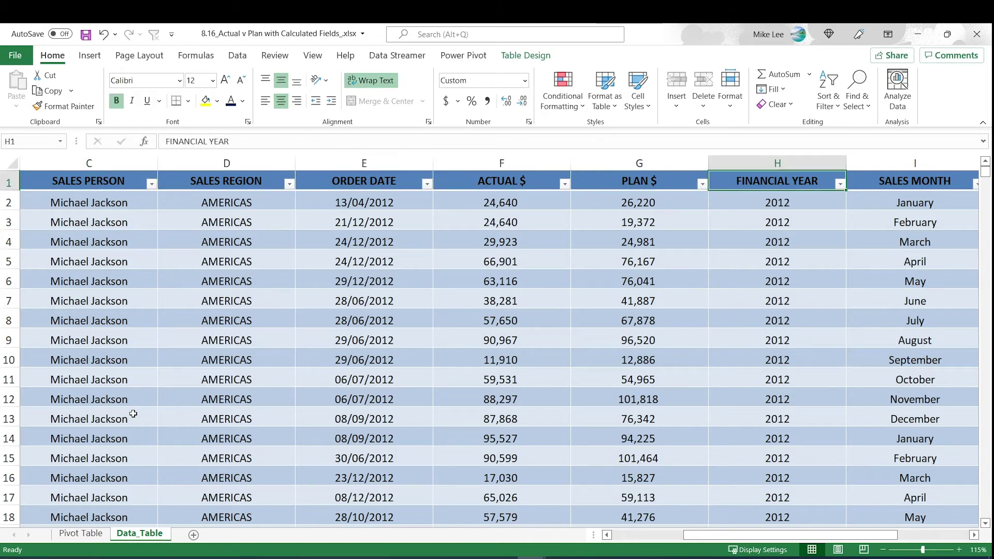
key("Right")
key("Right")
key("Left")
key("Left")
key("Left")
key("Left")
key("Left")
key("Left")
key("Left")
key("Left")
key("Left")
key("Down")
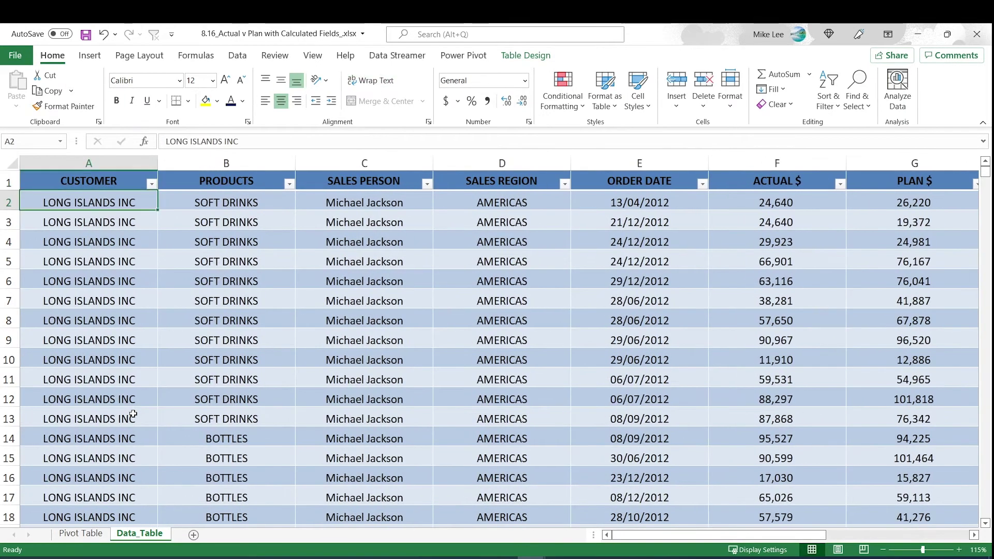
key("Down")
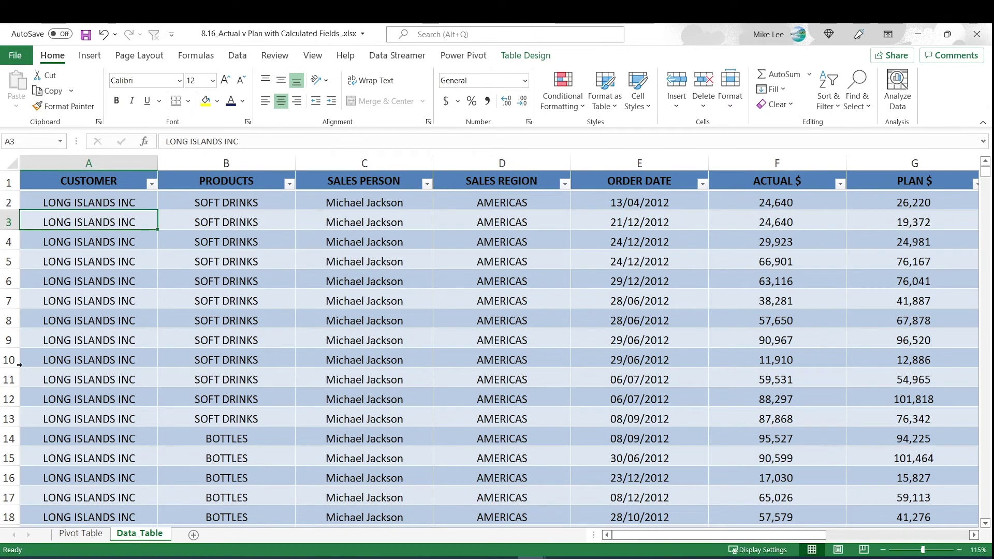
Check the values offered by the CUSTOMER column's filter without applying any filter
left_click(81, 297)
left_click(113, 182)
key("Down")
left_click(151, 182)
key("Escape")
Check the values offered by the PRODUCTS column's filter without applying any filter
left_click(243, 215)
left_click(289, 184)
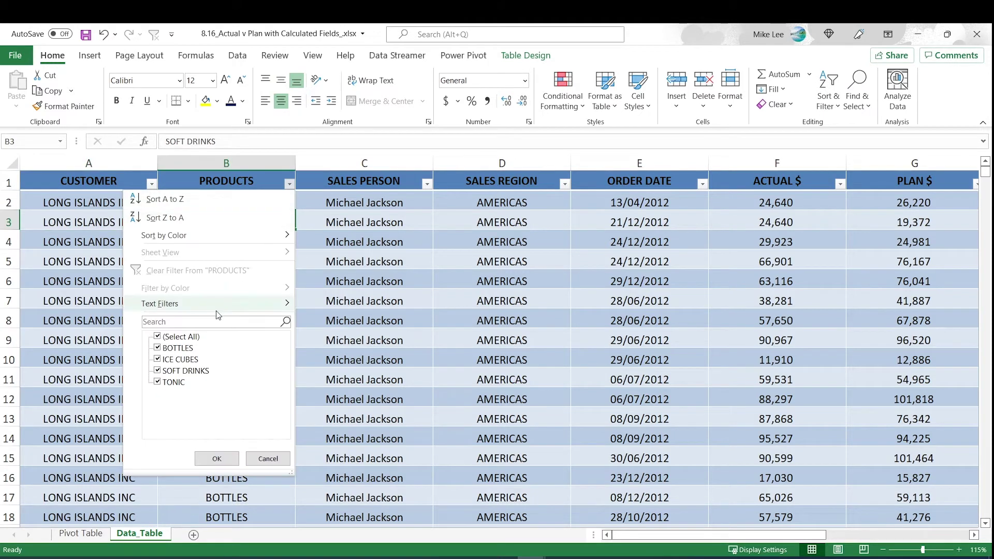
key("Escape")
left_click(300, 182)
left_click(279, 187)
key("Down")
key("Down")
key("Down")
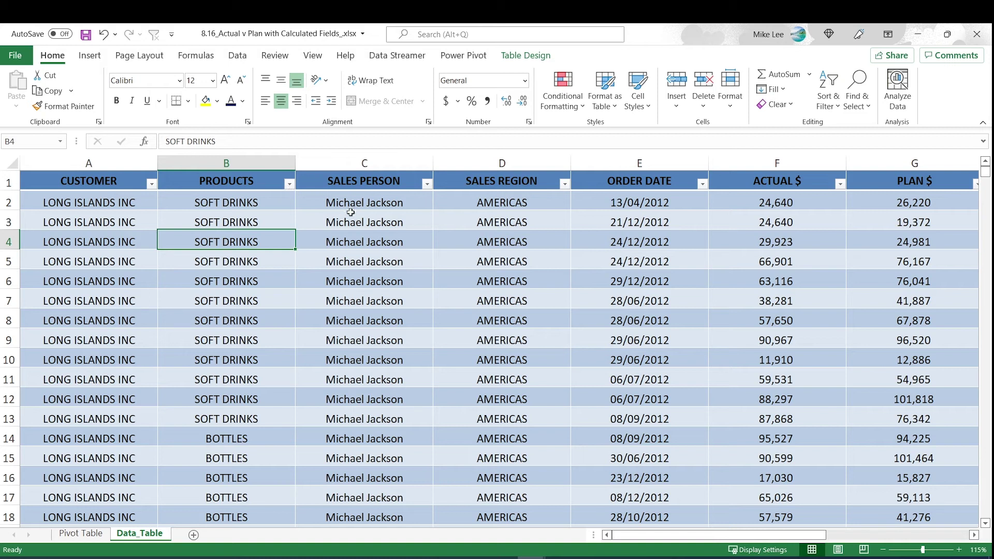
Check the filter values of the SALES PERSON and SALES REGION columns without filtering the table
left_click(384, 221)
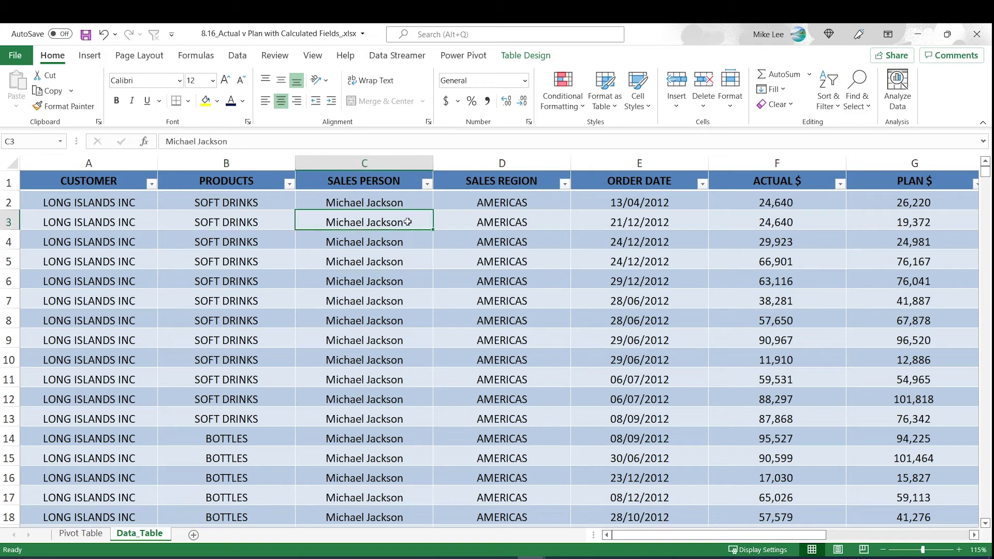
left_click(390, 258)
left_click(426, 184)
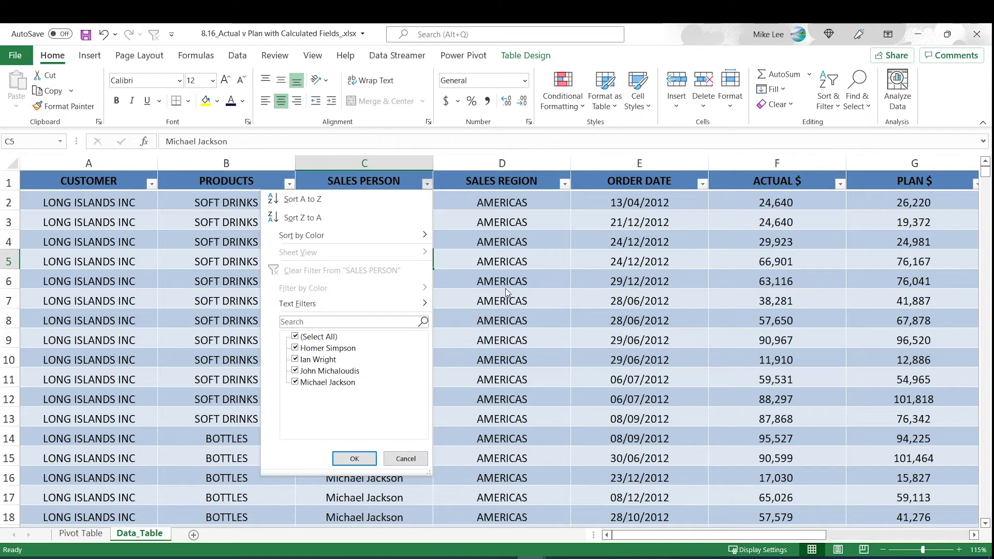
left_click(451, 331)
left_click(531, 234)
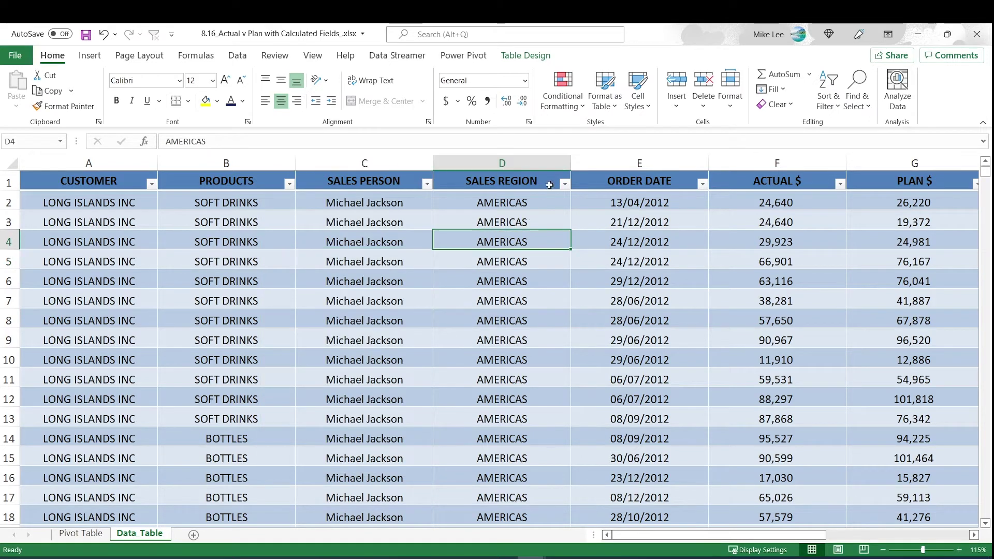
left_click(564, 185)
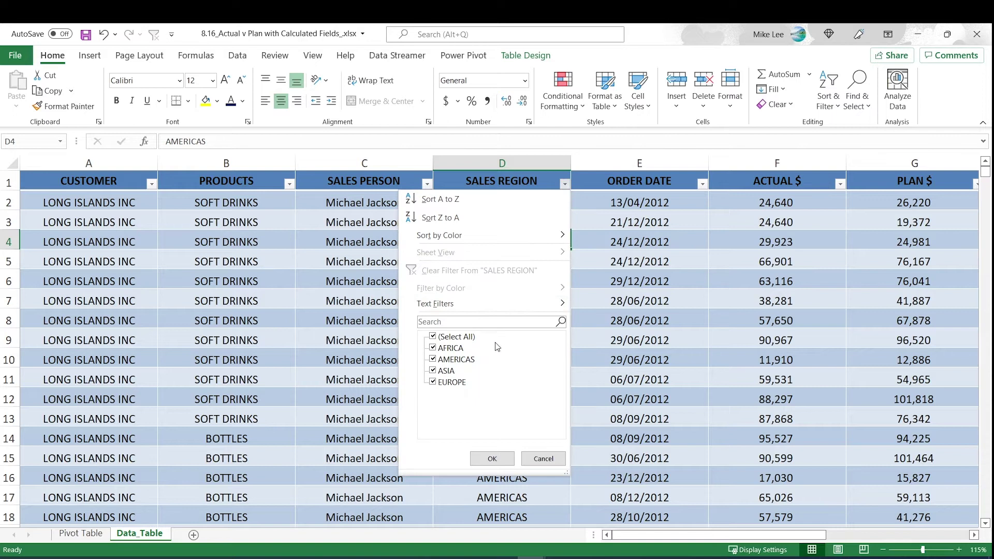
left_click(636, 312)
Look over the entries in the ORDER DATE, ACTUAL $ and PLAN $ columns
left_click(626, 303)
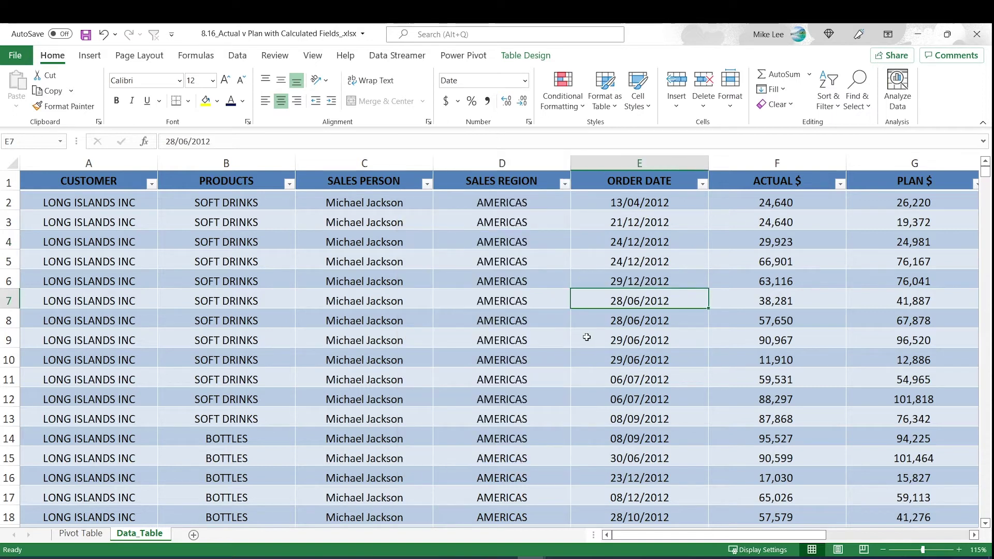
key("Right")
key("Right")
left_click(643, 317)
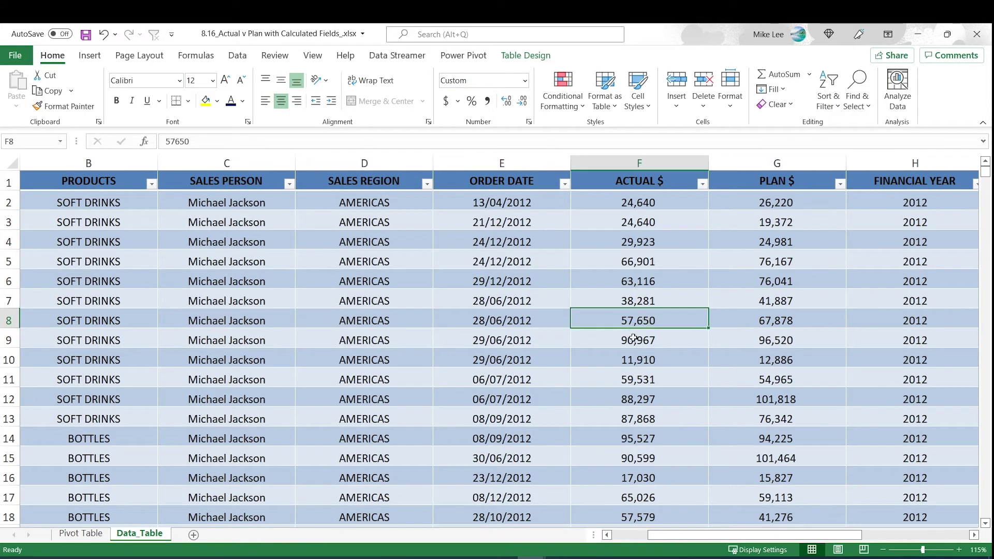
left_click_drag(631, 225, 626, 365)
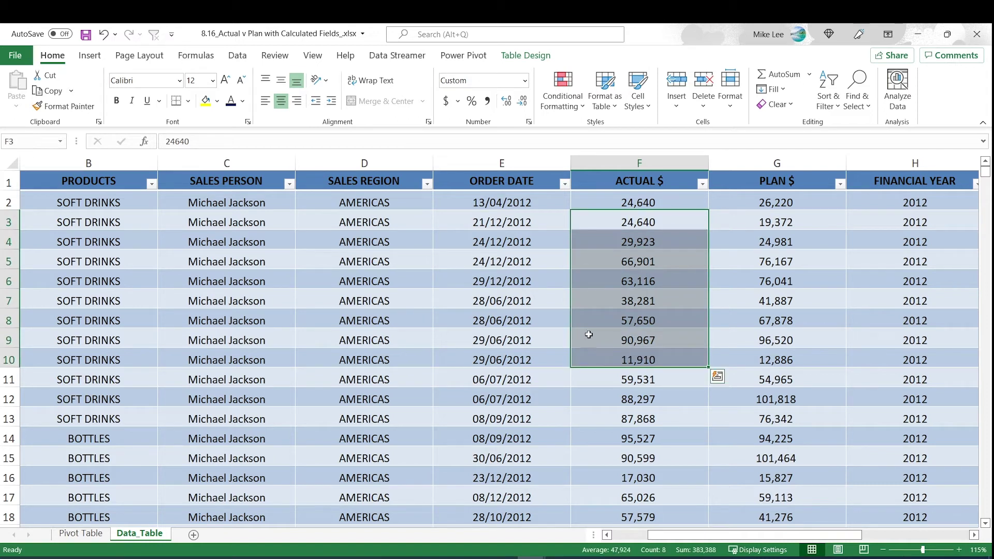
left_click(780, 310)
key("Right")
key("Left")
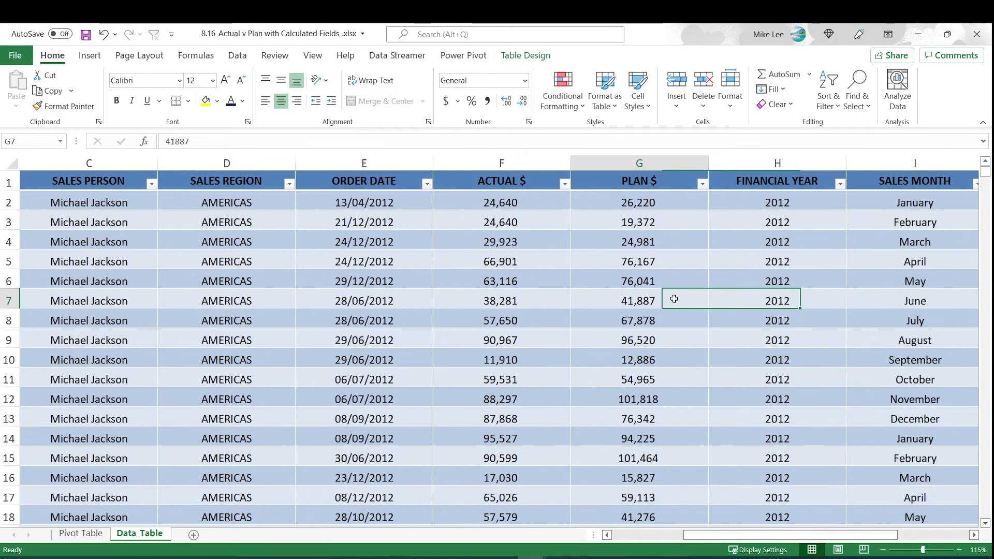
left_click_drag(663, 244, 640, 367)
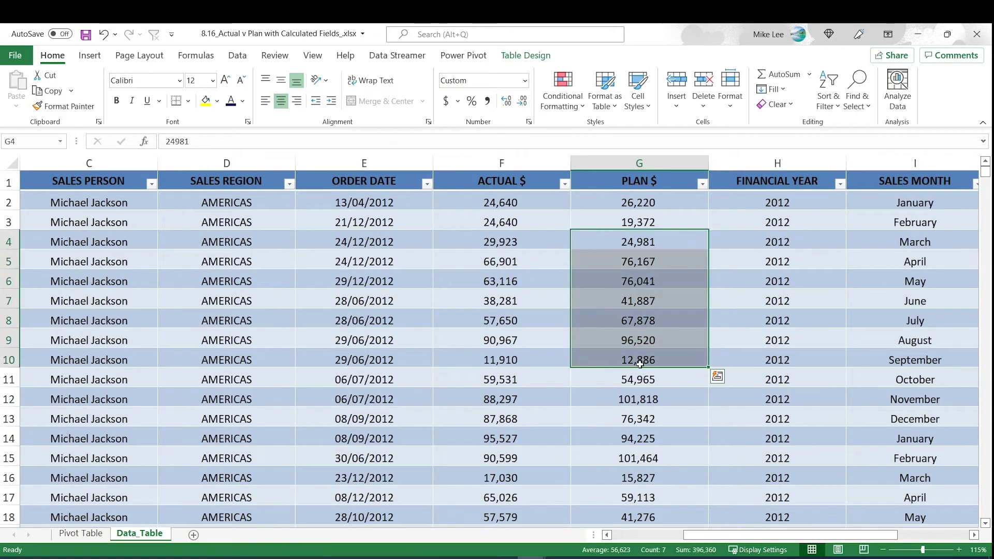
key("Return")
Check which years the FINANCIAL YEAR column's filter offers without applying any filter
left_click(590, 314)
key("Right")
key("Right")
key("Right")
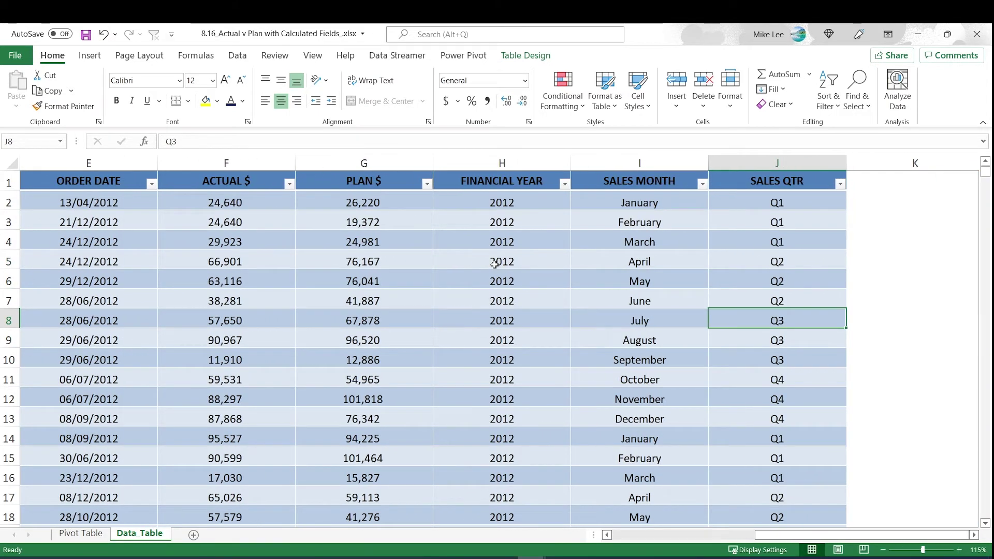
left_click(495, 263)
left_click(565, 185)
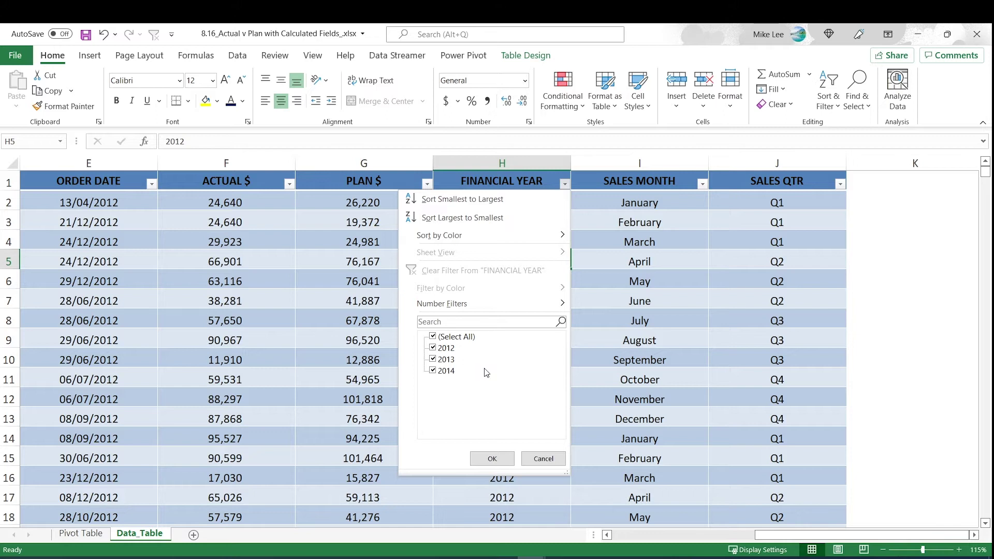
left_click(681, 295)
Check the filter values of the SALES MONTH and SALES QTR columns without changing the filters
left_click(651, 184)
left_click(697, 215)
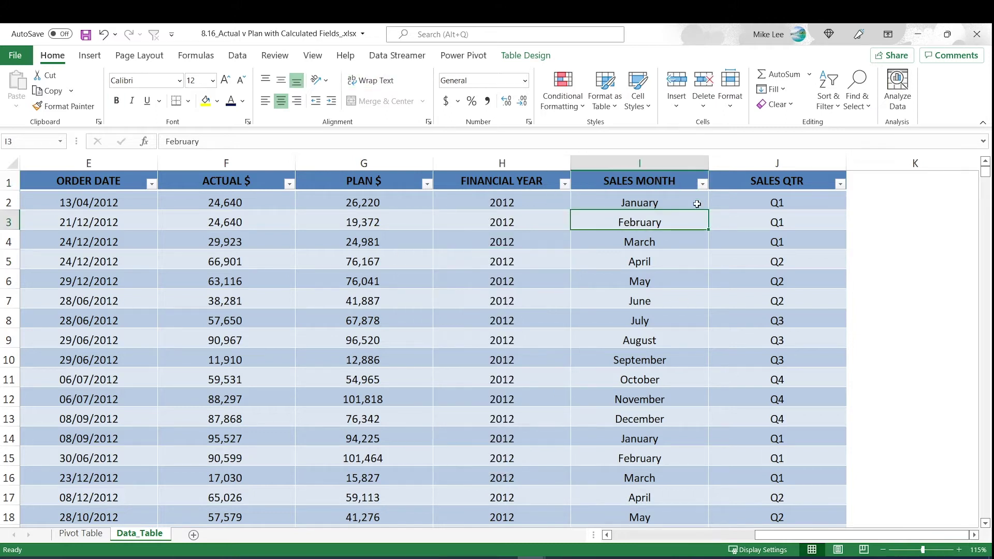
left_click(705, 185)
left_click(629, 457)
left_click(841, 184)
left_click(764, 458)
Create a PivotTable from the whole data table (Table13) on a new worksheet, and return to the Pivot Table sheet
left_click(456, 315)
key("ctrl+Home")
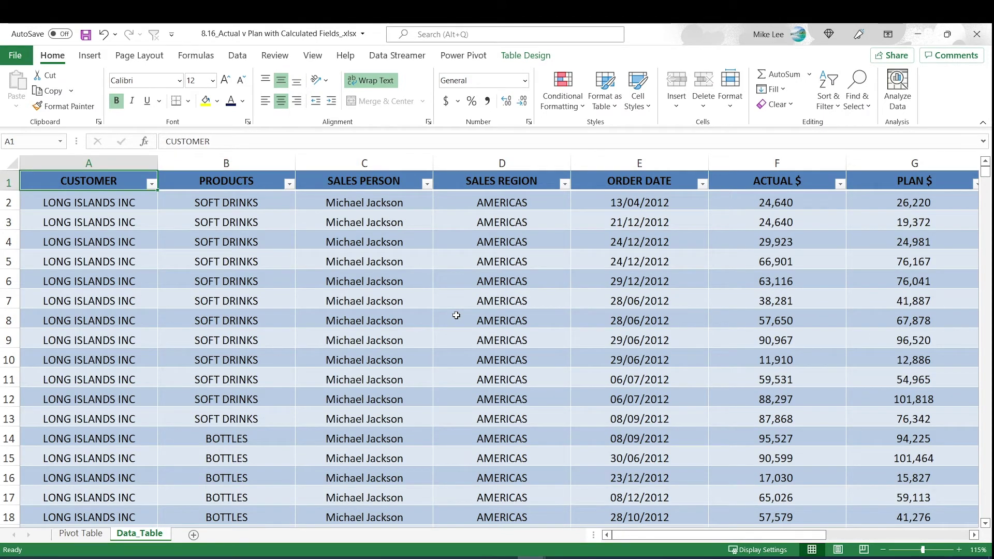
key("ctrl+shift+Right")
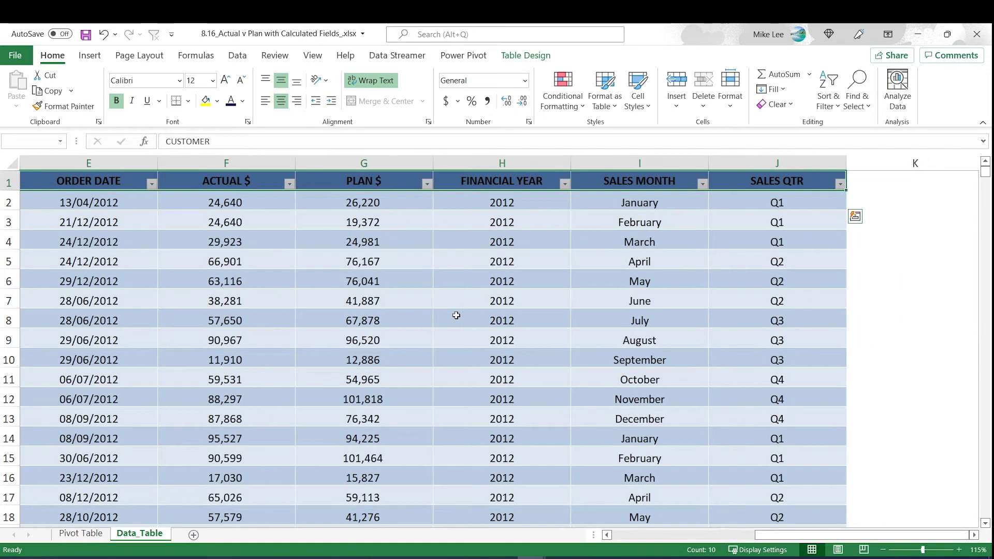
key("ctrl+shift+Down")
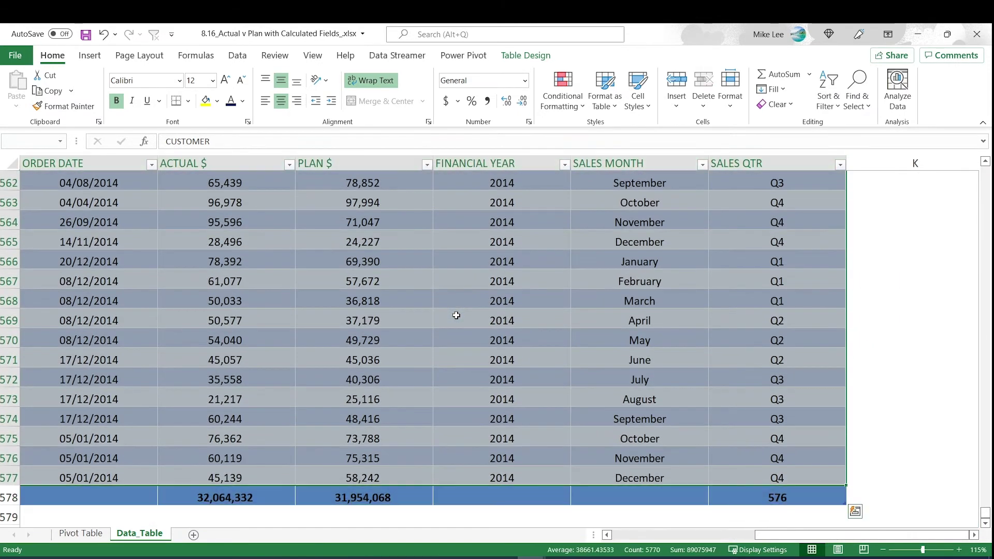
left_click(90, 56)
left_click(29, 91)
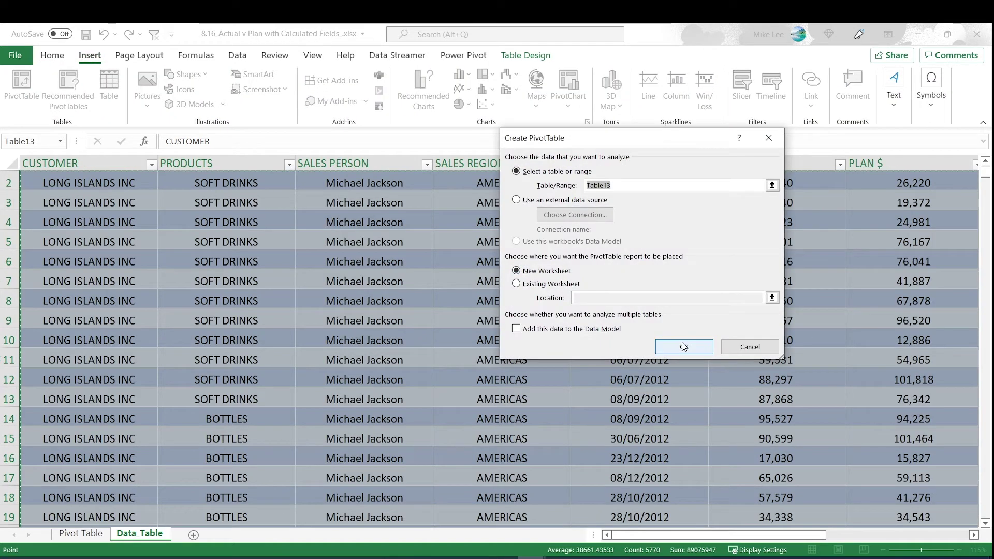
left_click(683, 344)
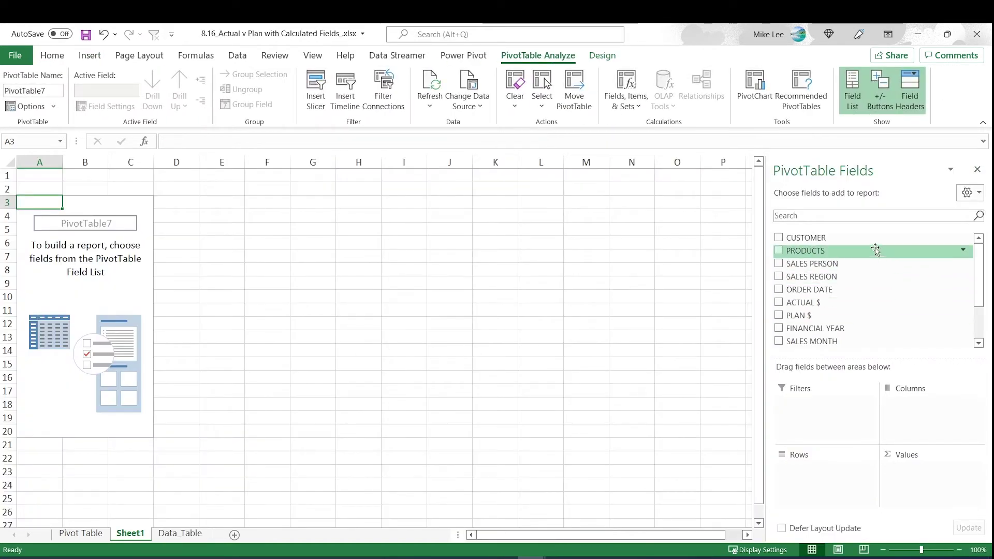
left_click(81, 533)
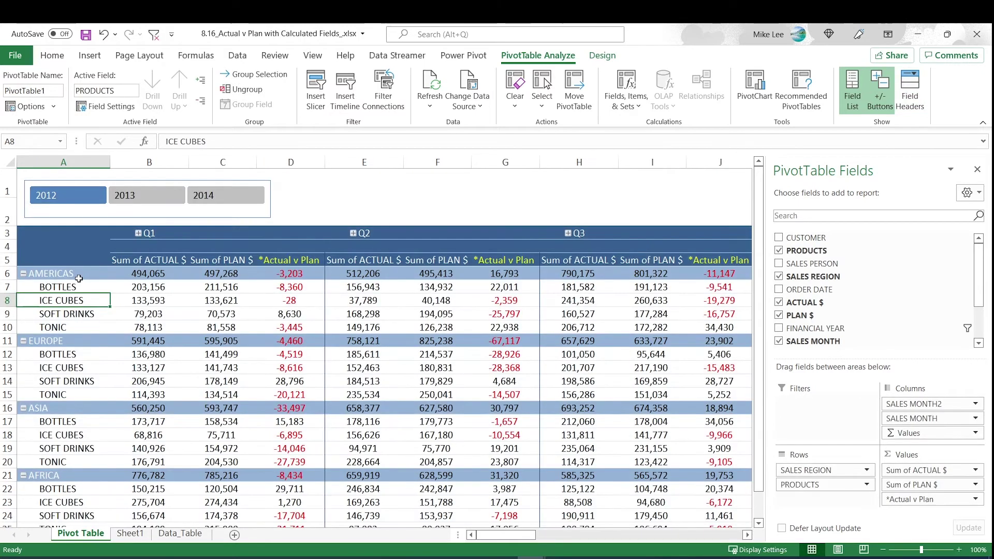
Place SALES REGION in the Rows area of Sheet1's new PivotTable and nest PRODUCTS beneath it, following the finished example
left_click(56, 274)
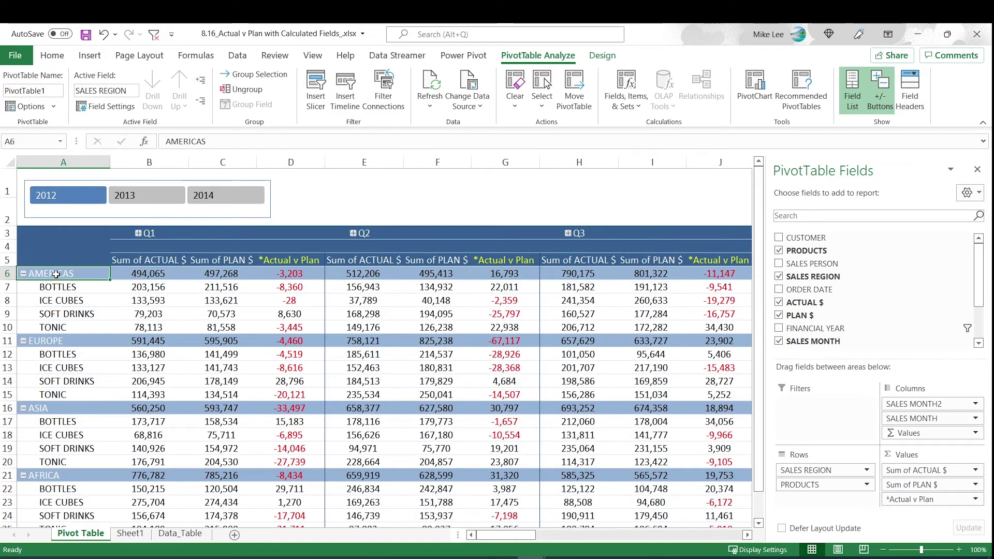
left_click(64, 300)
left_click(147, 533)
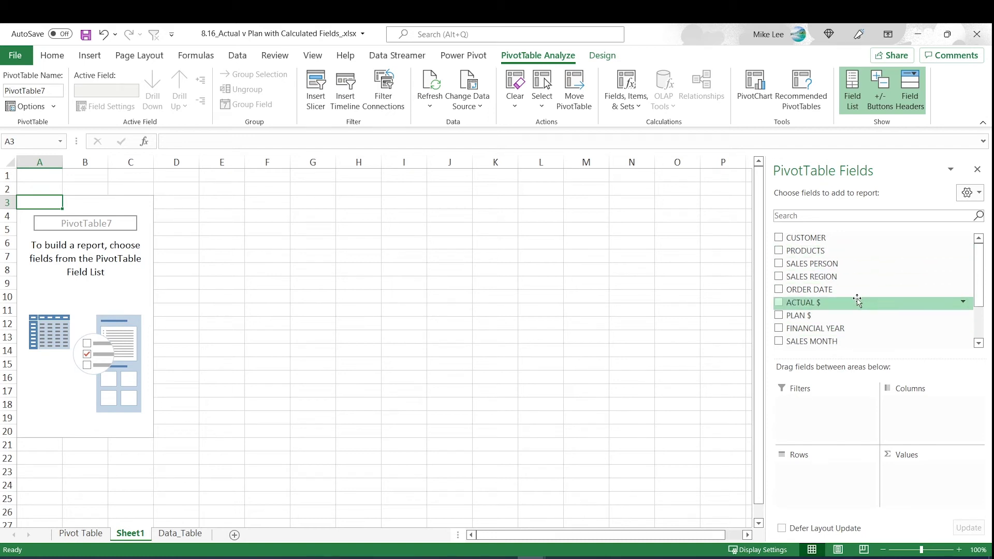
left_click_drag(838, 263, 815, 482)
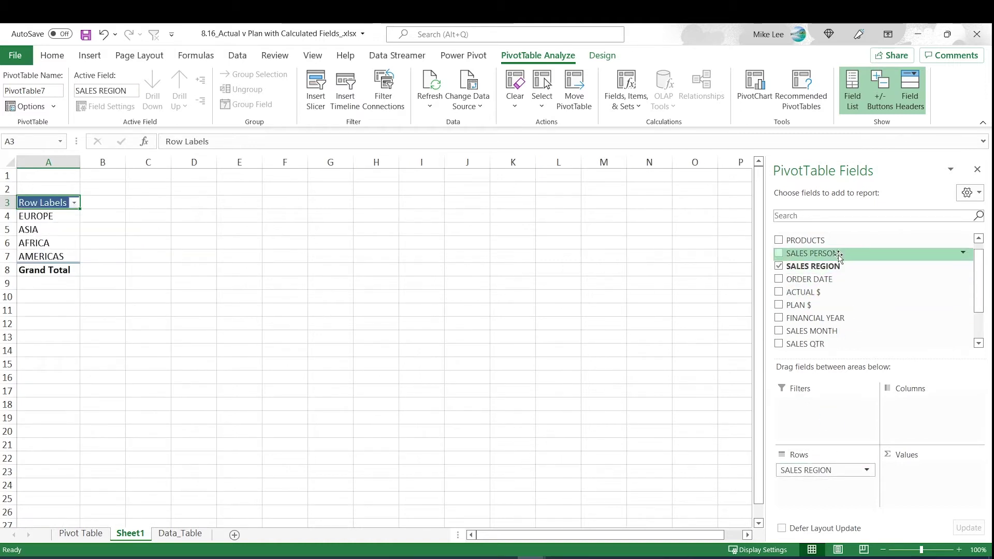
left_click_drag(837, 243, 828, 485)
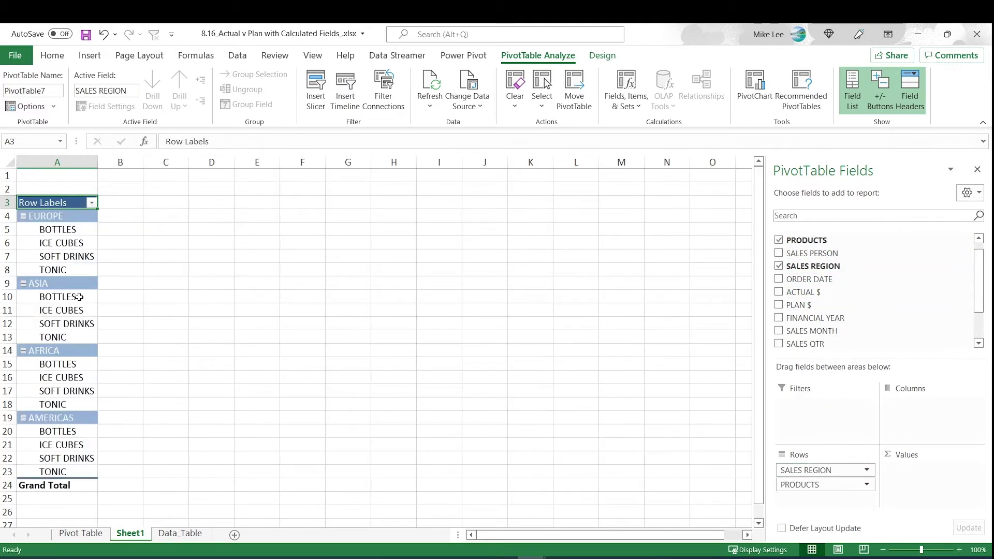
left_click(65, 248)
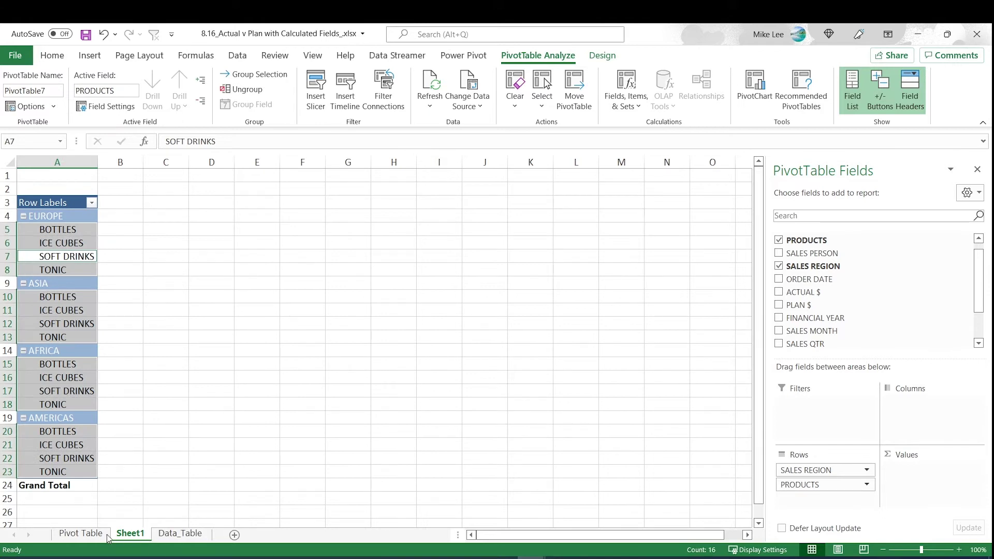
Expand Q1 in the finished example on the Pivot Table sheet to show its months, and return to Sheet1
left_click(81, 533)
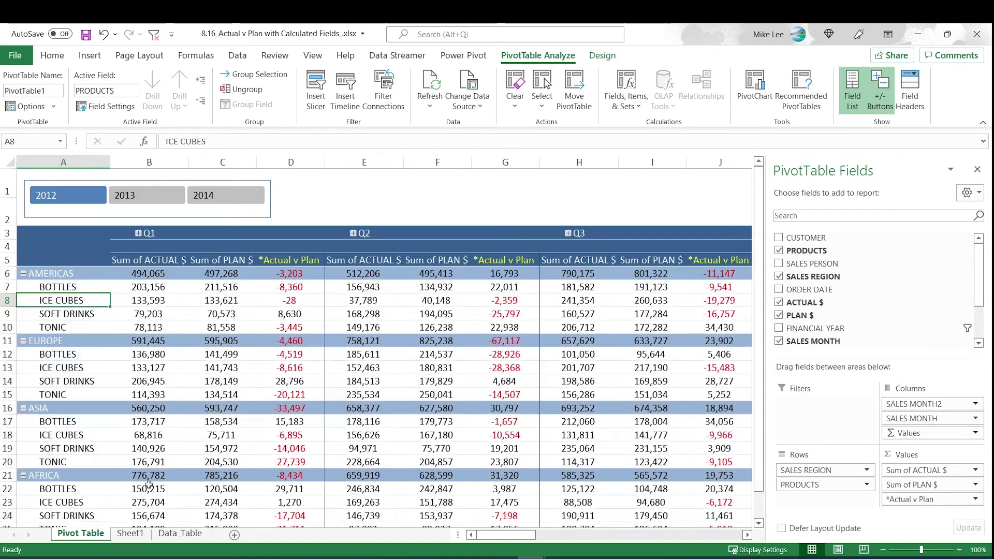
left_click(138, 233)
left_click(130, 533)
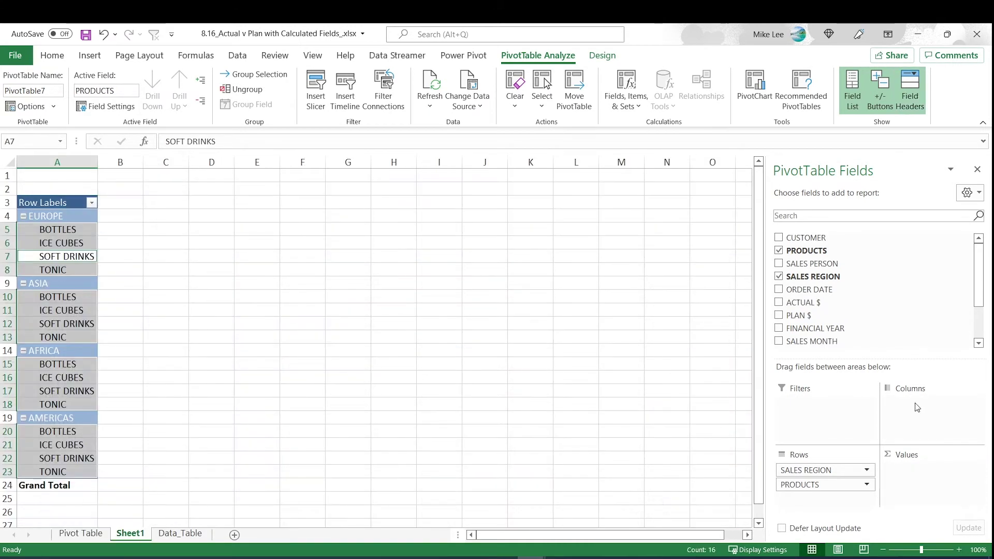
Add SALES MONTH to the new PivotTable's Columns area, and ACTUAL $ and PLAN $ to its Values area
left_click_drag(828, 341, 914, 422)
left_click_drag(808, 303, 948, 489)
mouse_move(810, 315)
left_mouse_down()
mouse_move(885, 405)
mouse_move(924, 489)
left_mouse_up()
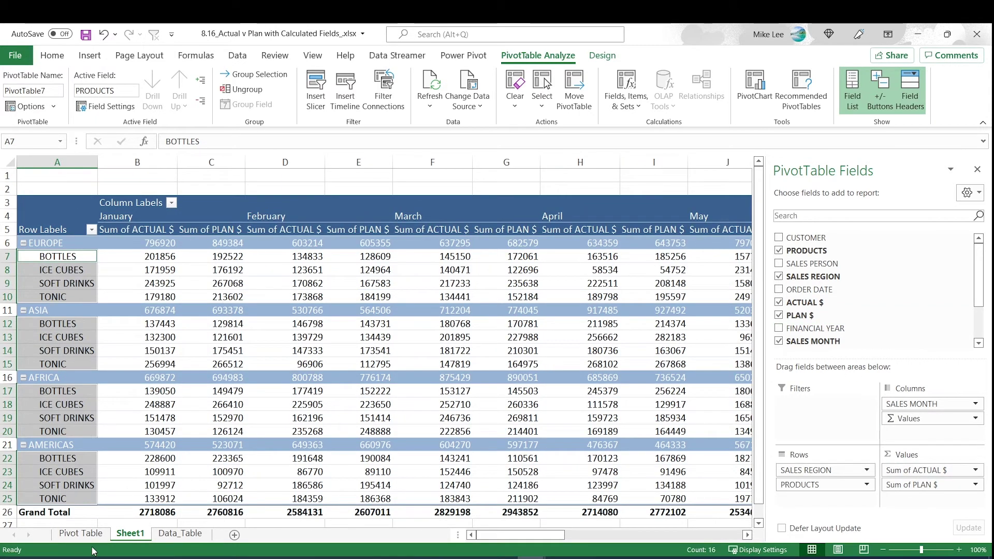
Examine January's actual and plan figures for BOTTLES under AMERICAS in the finished example on the Pivot Table sheet
left_click(81, 534)
left_click(151, 287)
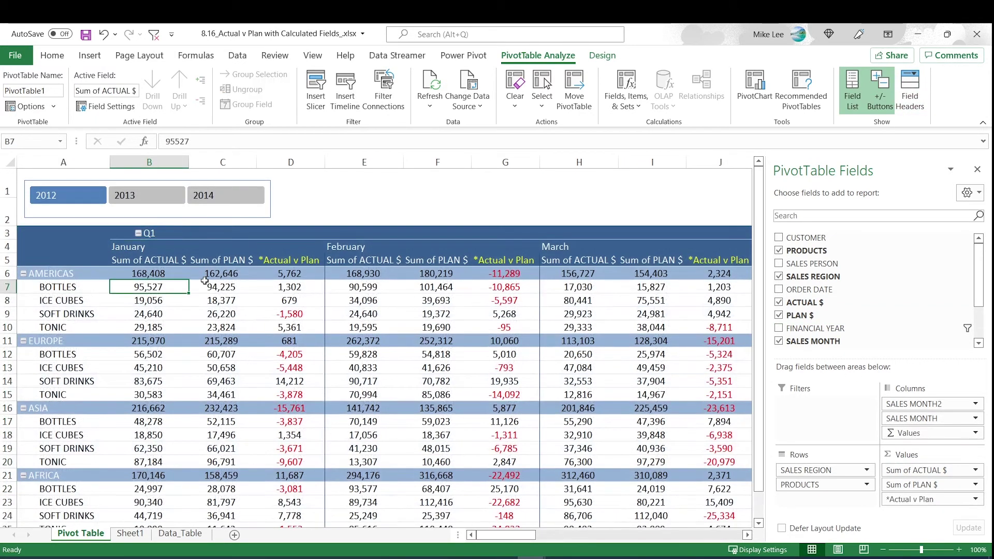
key("Right")
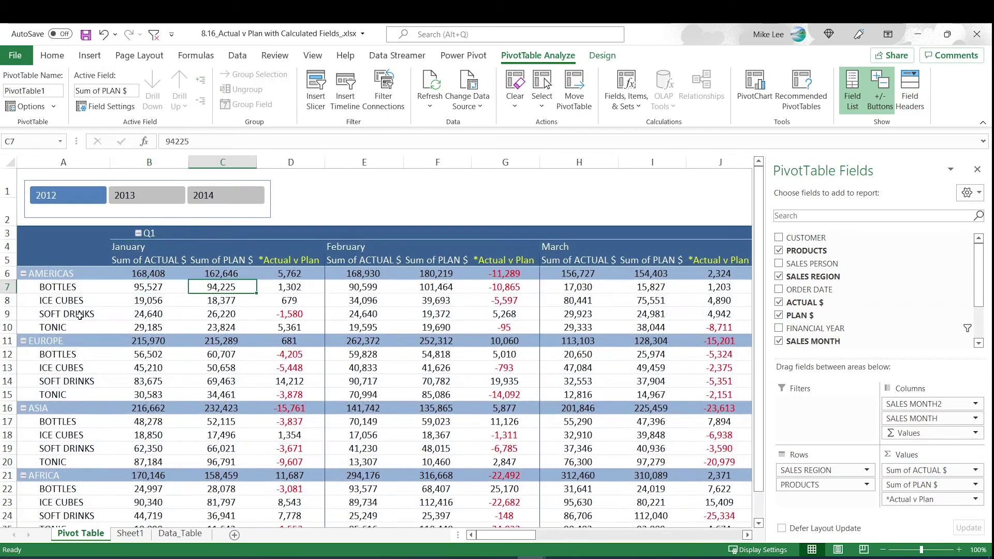
Insert a blank row at the very top of Sheet1, above the new PivotTable
left_click(129, 533)
left_click(159, 281)
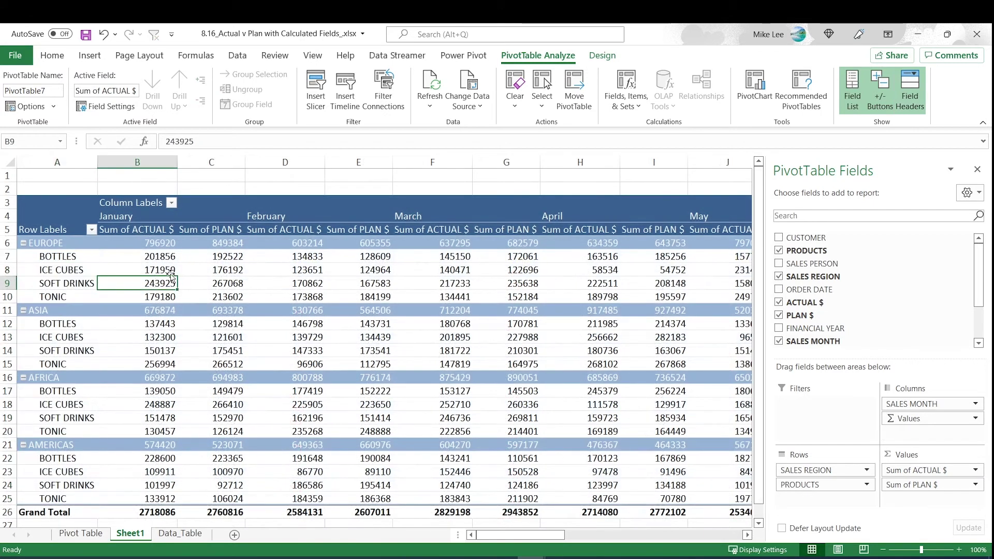
left_click(6, 175)
key("ctrl+shift+plus")
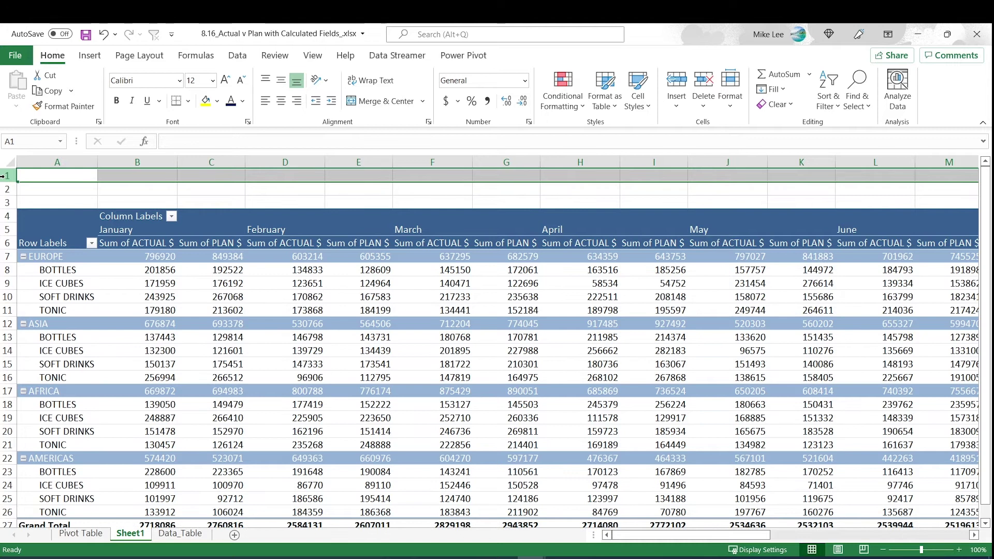
Rename Sheet1 as "Bao cao ban hang theo khu vuc"
right_click(143, 537)
left_click(184, 392)
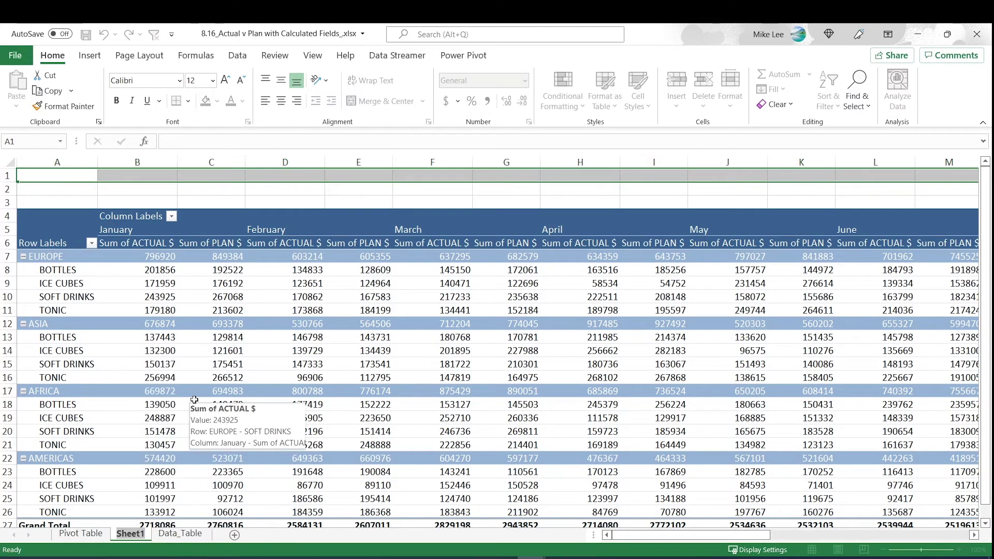
type("Bao")
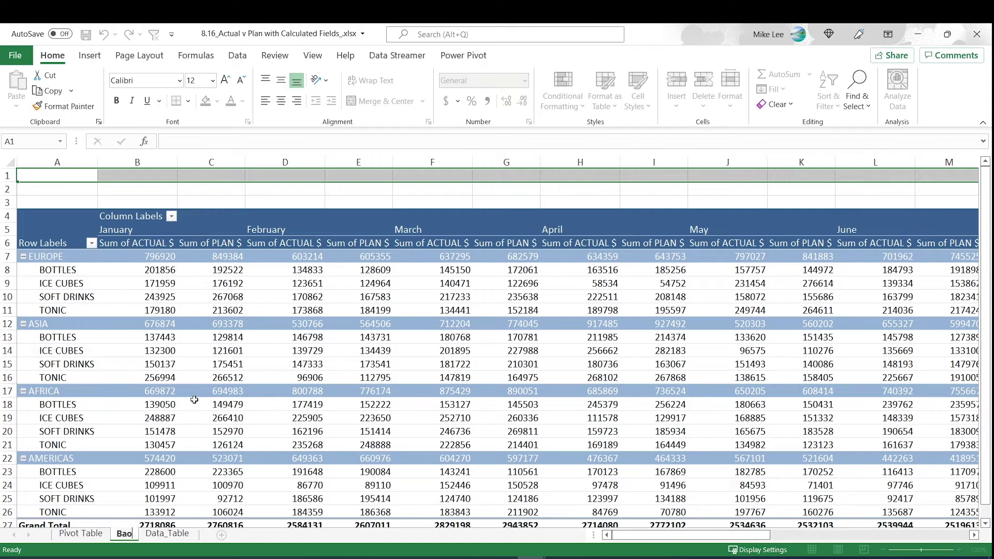
type(" cao b")
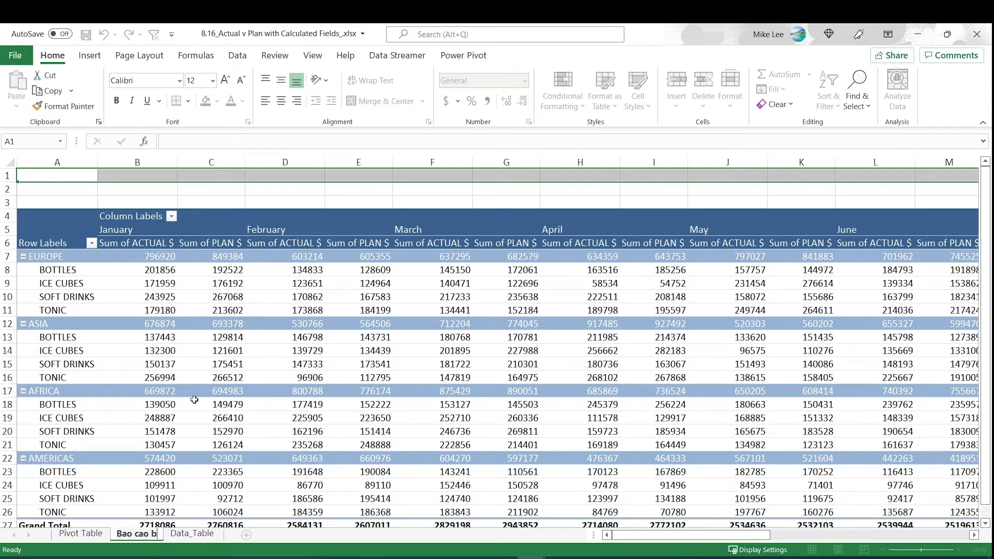
type("an hang the")
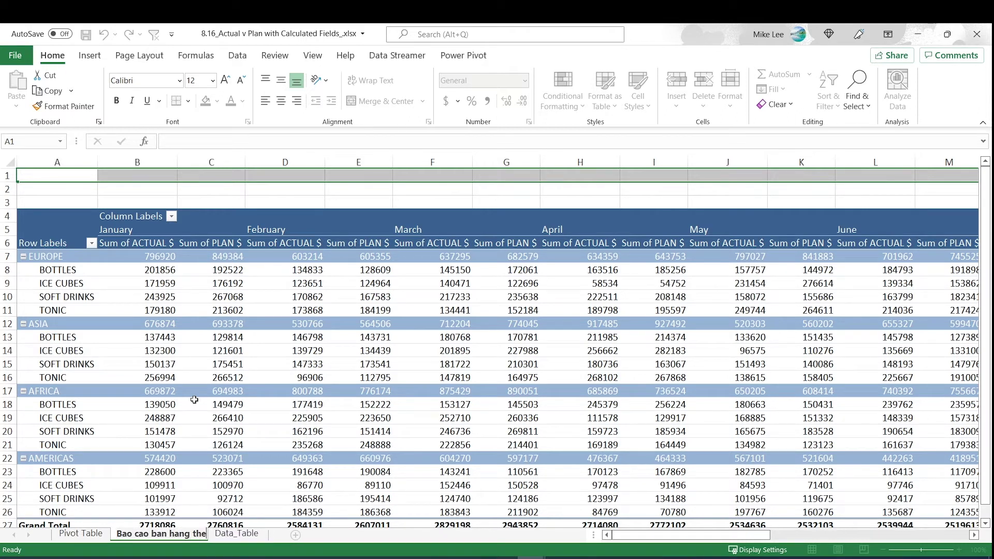
type("o khu vuc")
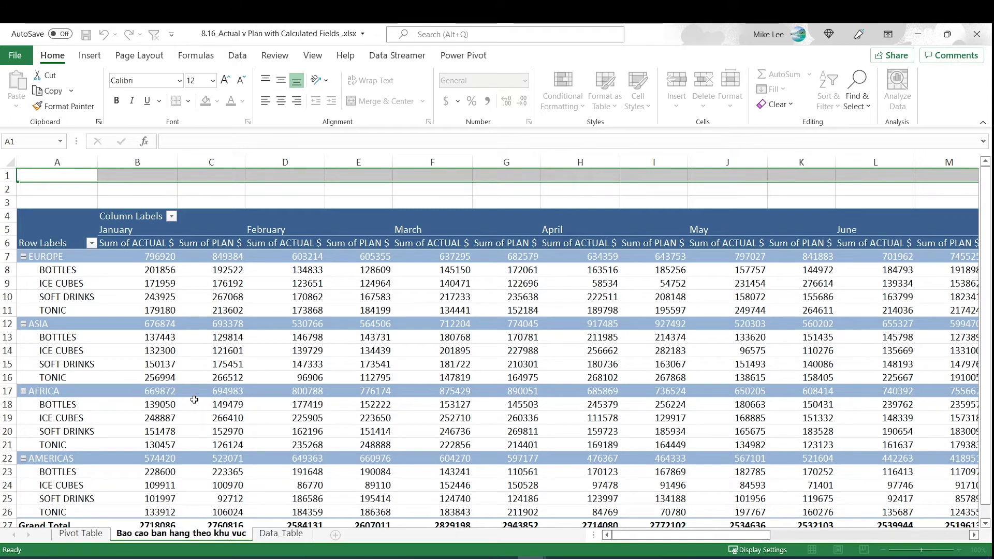
key("Return")
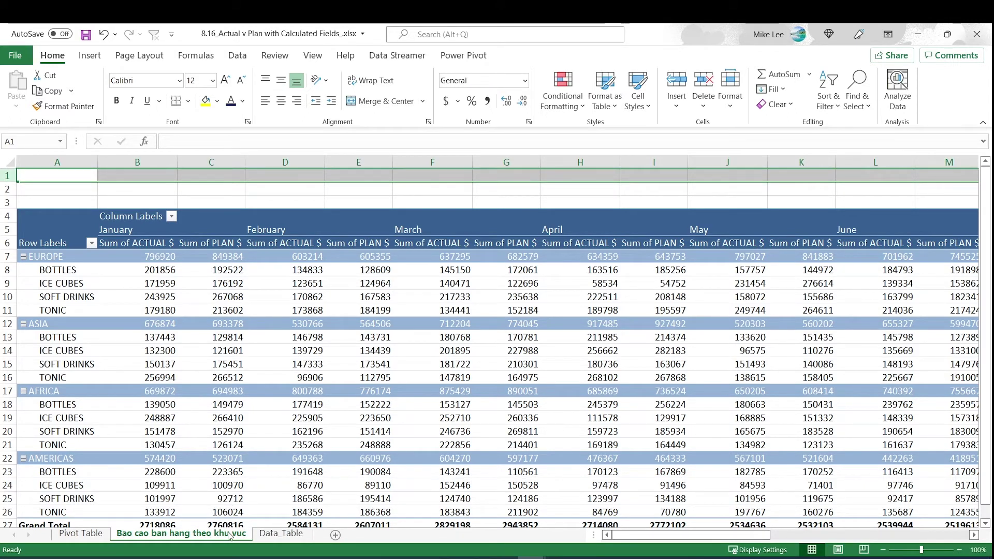
Colour the Data_Table sheet's tab red
right_click(280, 534)
mouse_move(351, 465)
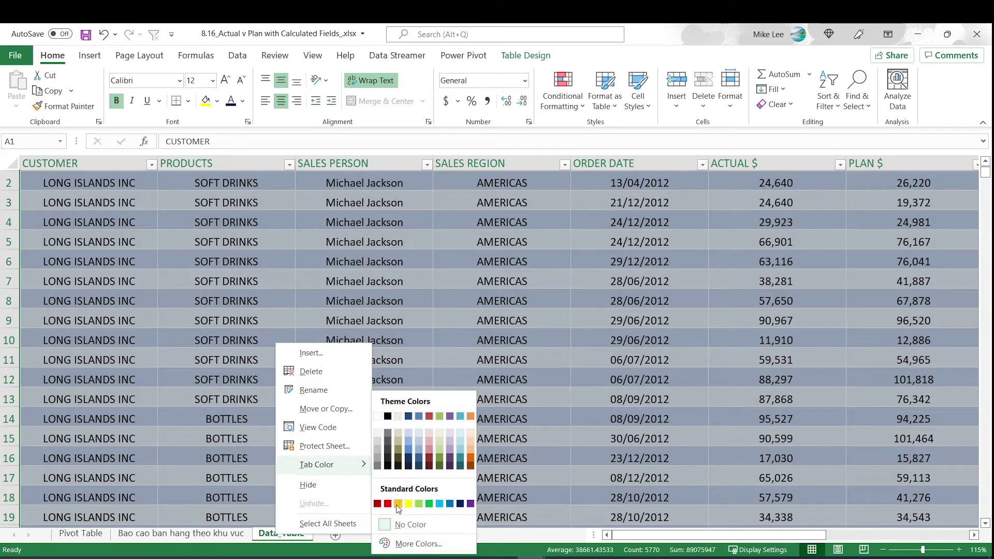
left_click(397, 504)
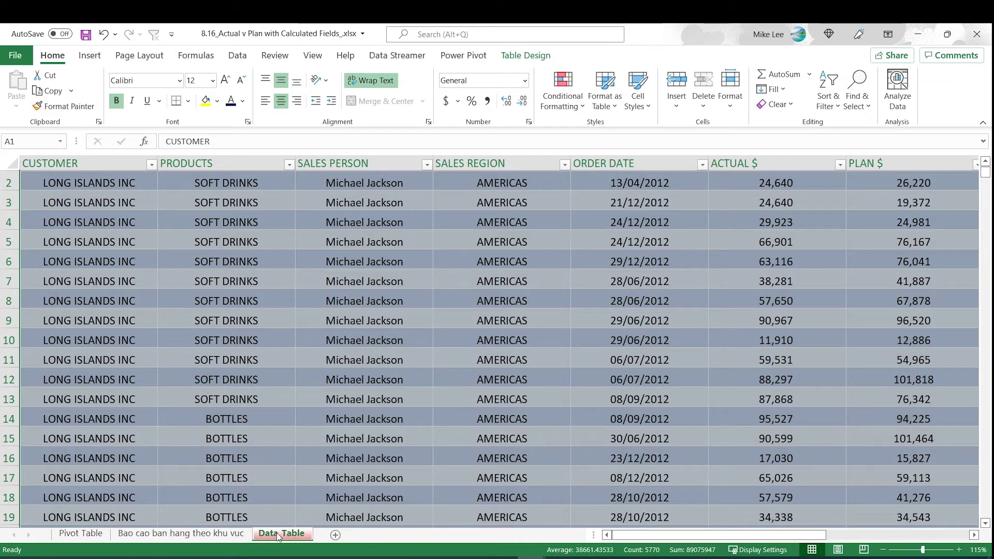
Colour the tabs of the "Bao cao ban hang theo khu vuc" and Pivot Table sheets green
left_click(224, 536)
right_click(223, 536)
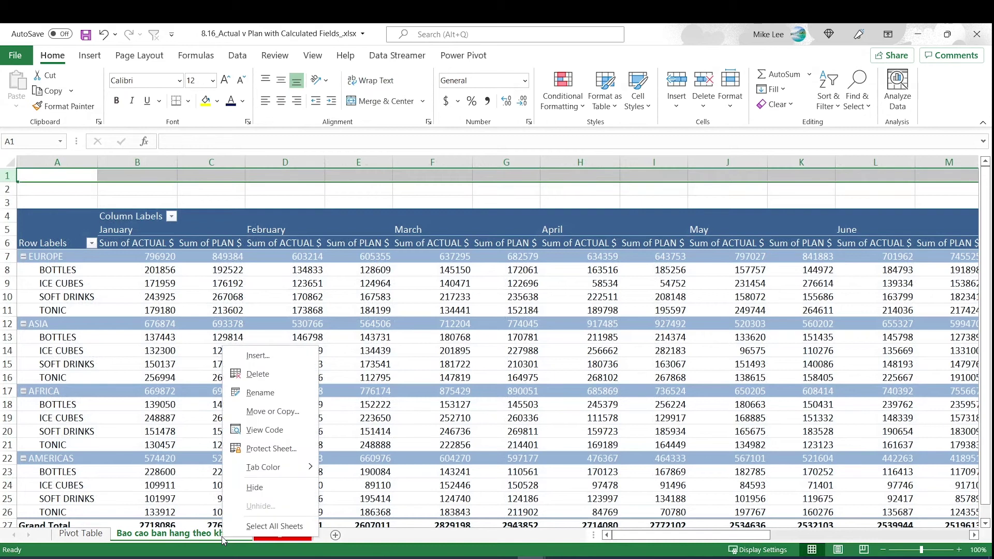
mouse_move(287, 472)
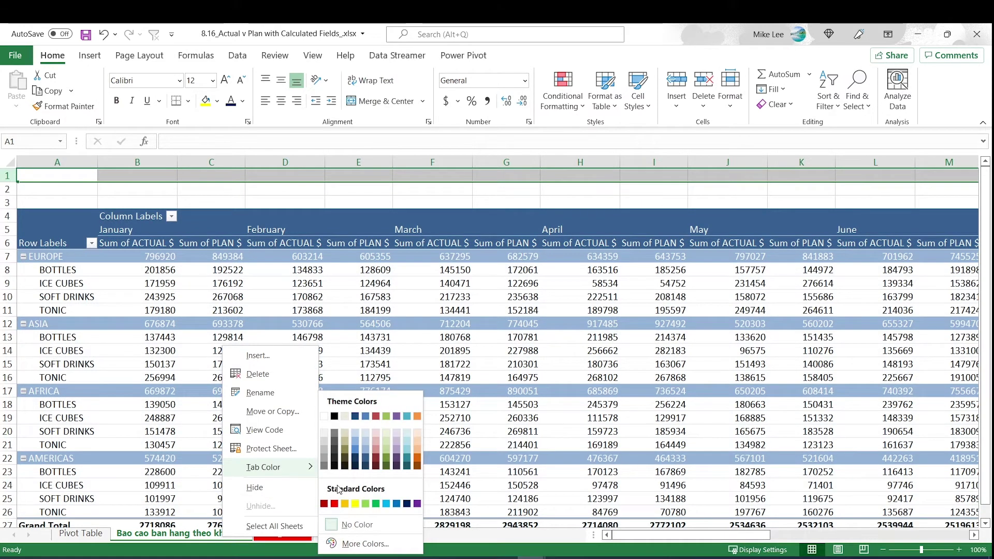
left_click(376, 504)
left_click(80, 534)
right_click(80, 533)
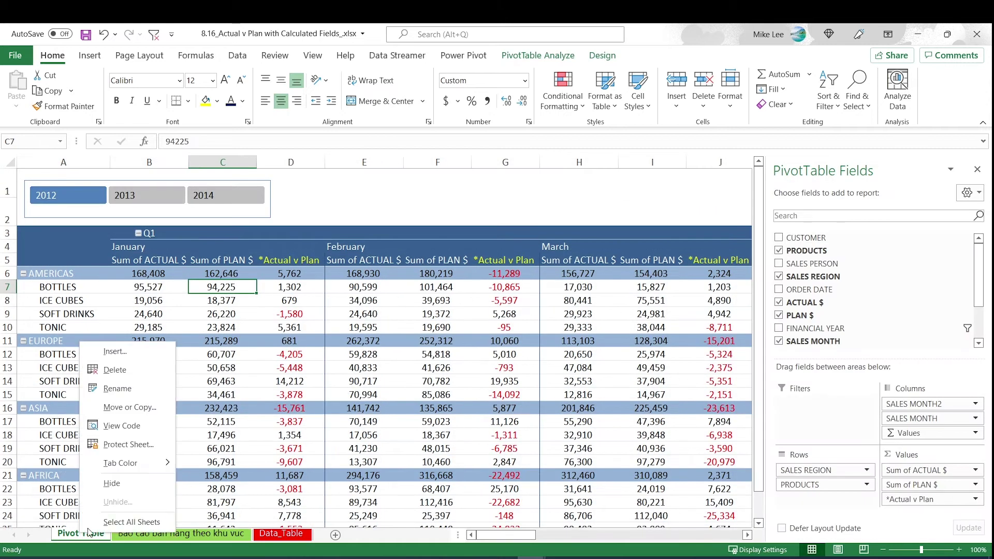
mouse_move(124, 463)
left_click(221, 505)
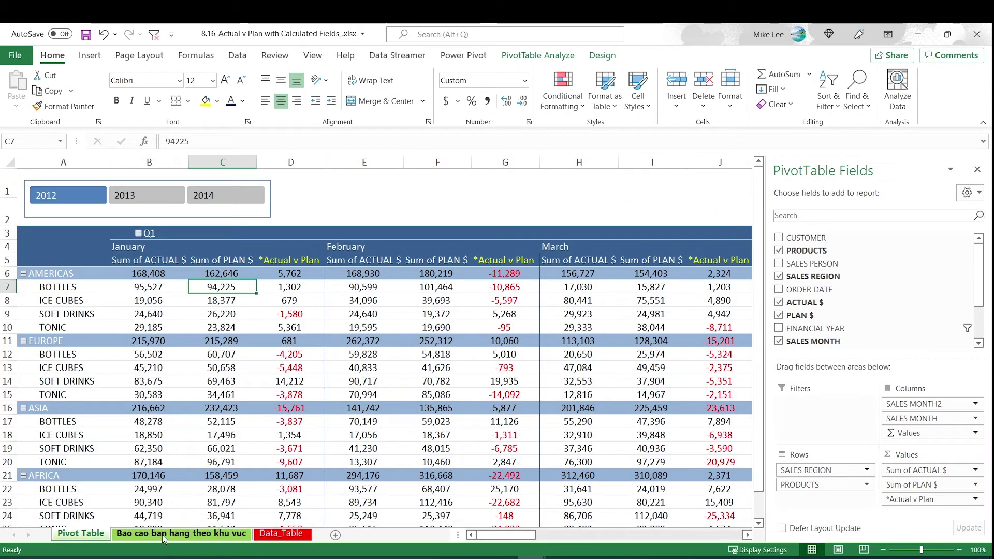
Enter the title "BAO CÁO DOANH THU THỰC TẾ SO VỚI KẾ HOẠCH" in cell A1 of the new report sheet, in bold dark blue
left_click(171, 534)
left_click(74, 295)
left_click(40, 177)
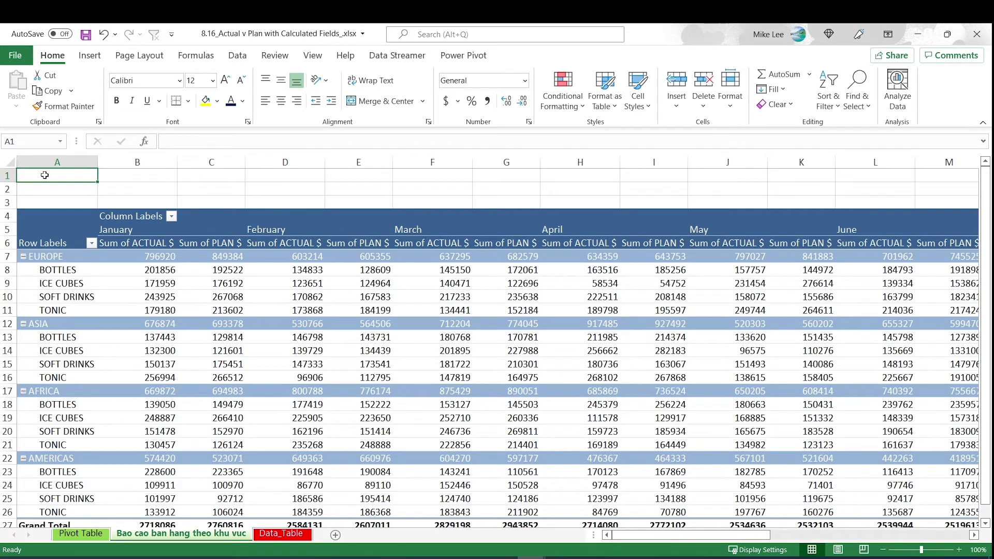
type("BAO CÁO DOANH THU THỰC TẾ SO VỚI KẾ HOẠCH")
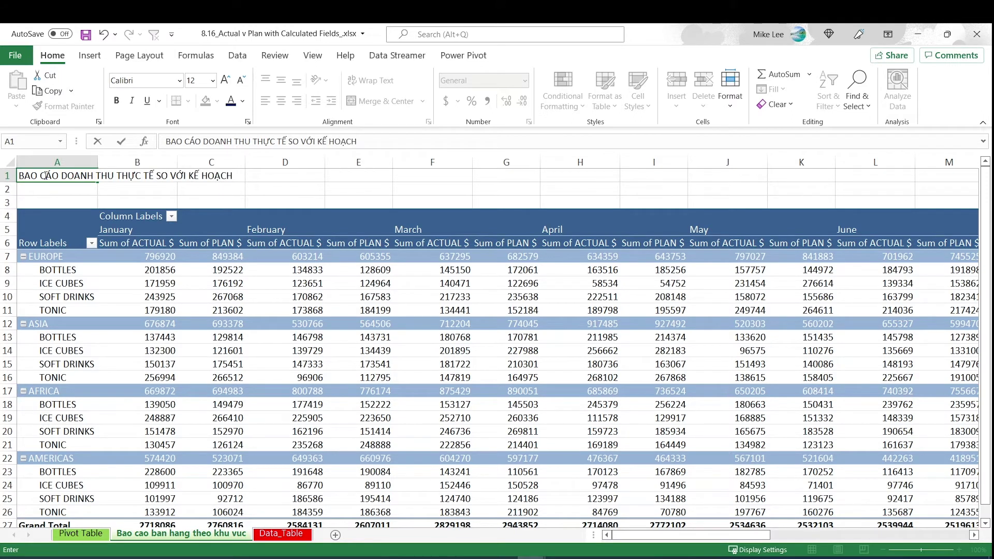
key("Return")
left_click(54, 177)
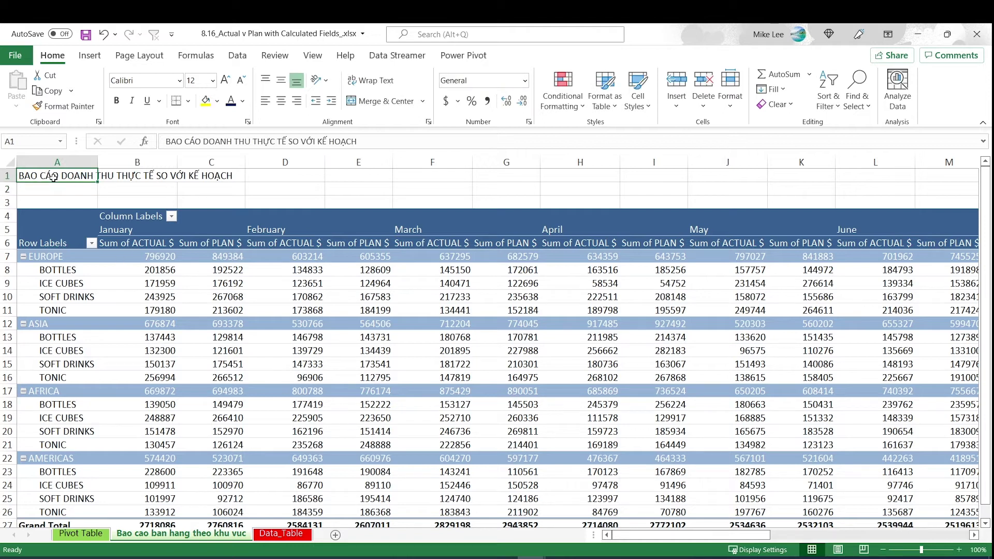
key("ctrl+b")
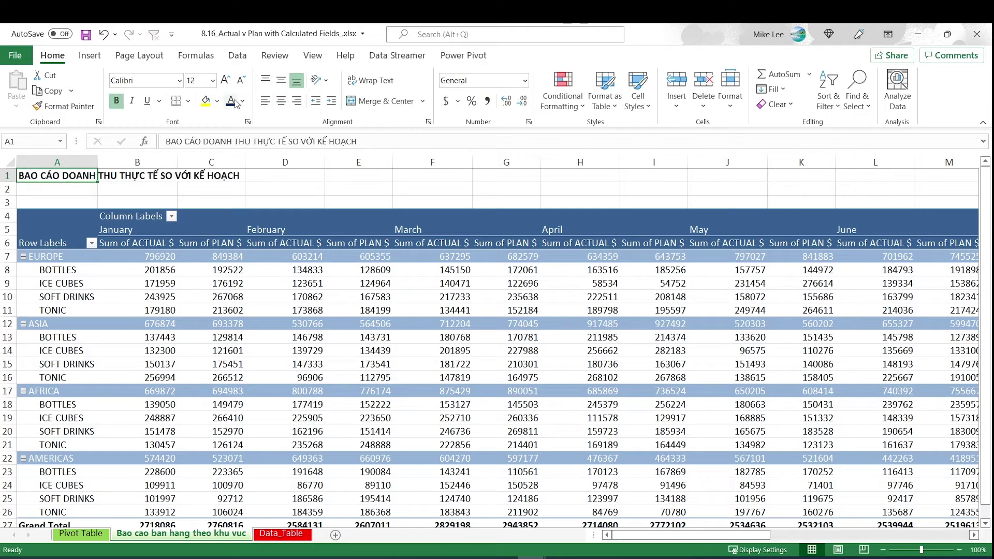
Set the font of the entire report sheet to Arial, size 11
left_click(9, 157)
left_click(143, 83)
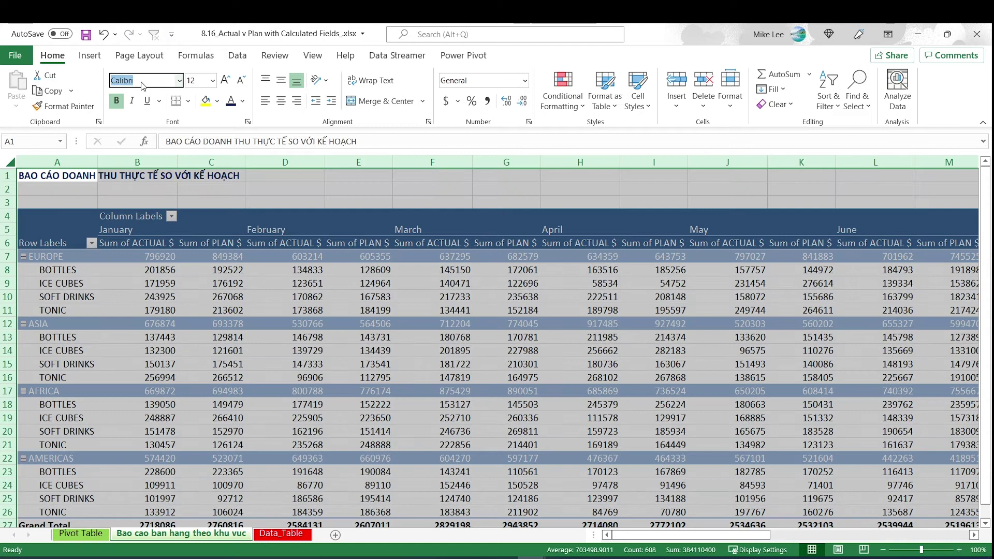
type("AA")
type("rial")
key("Return")
left_click(207, 82)
type("11")
key("Return")
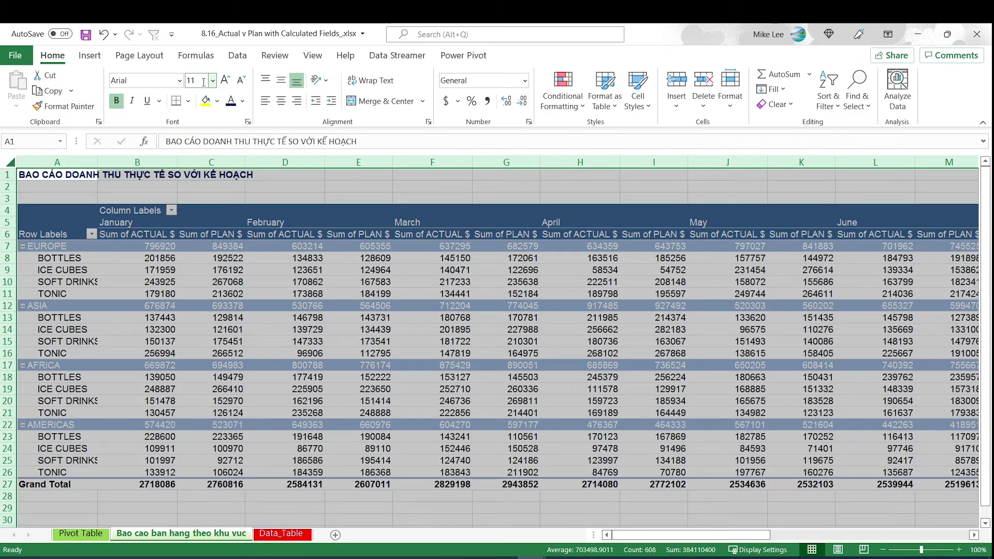
Set the font size of the title row, row 1, to 20
key("shift+space")
left_click(193, 82)
type("20")
key("Return")
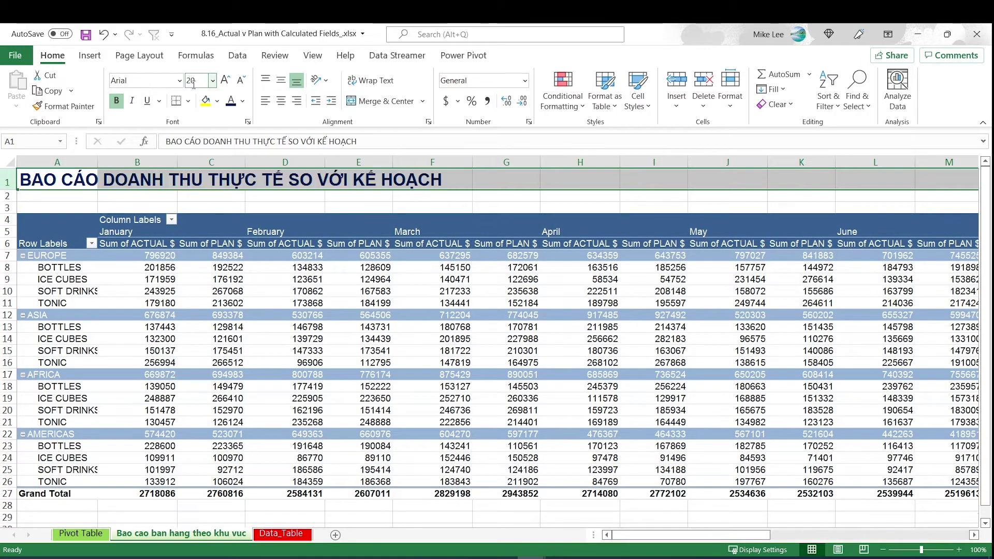
key("Down")
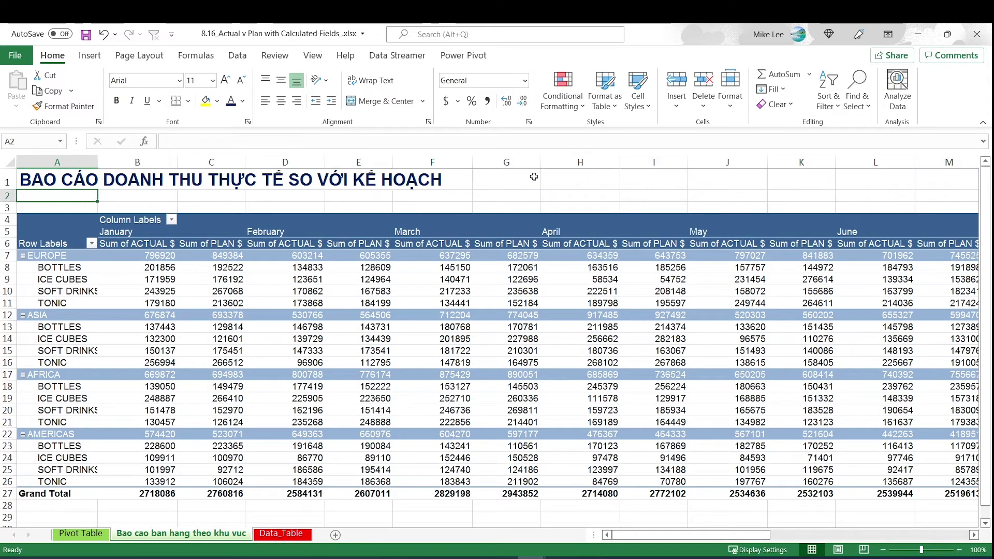
Insert a slicer for the FINANCIAL YEAR field of the PivotTable
left_click(418, 289)
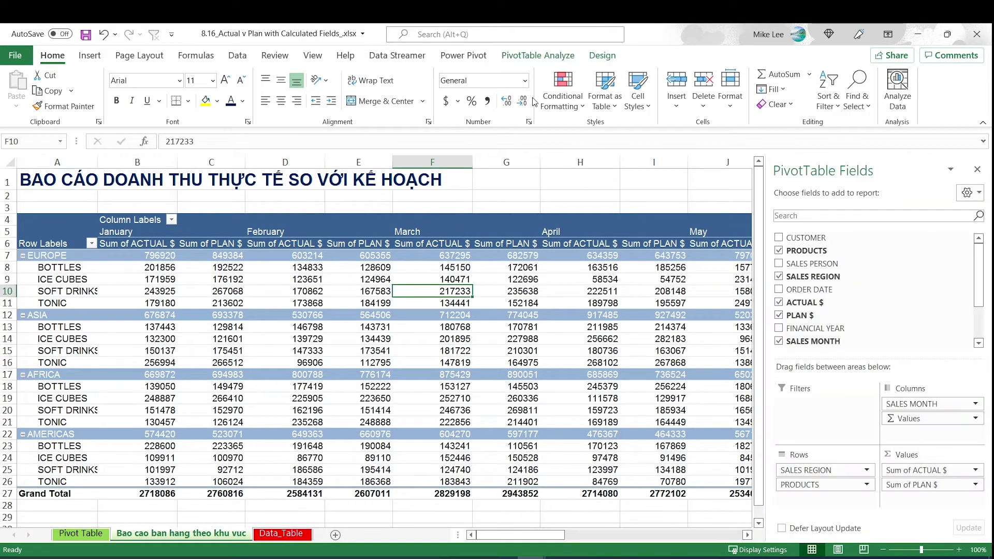
left_click(541, 55)
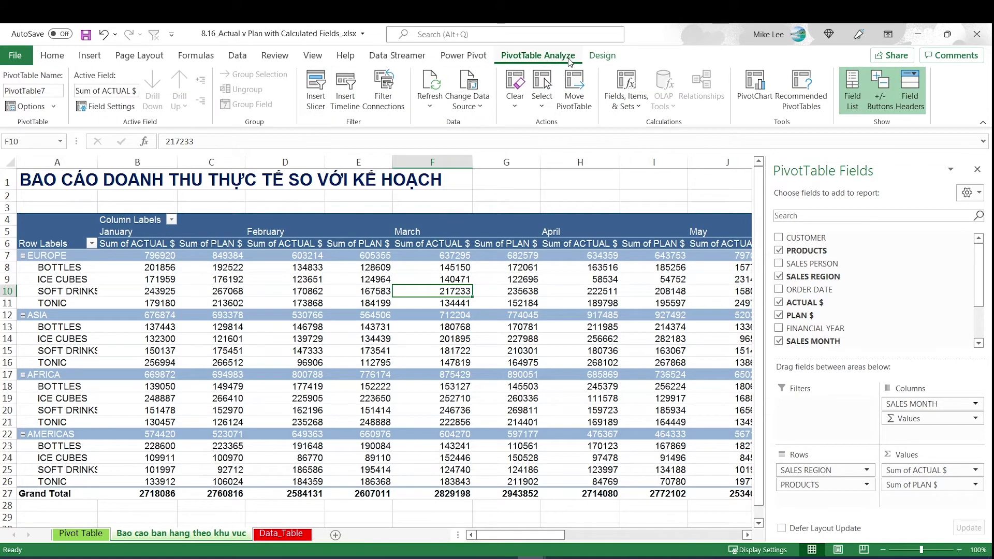
left_click(317, 98)
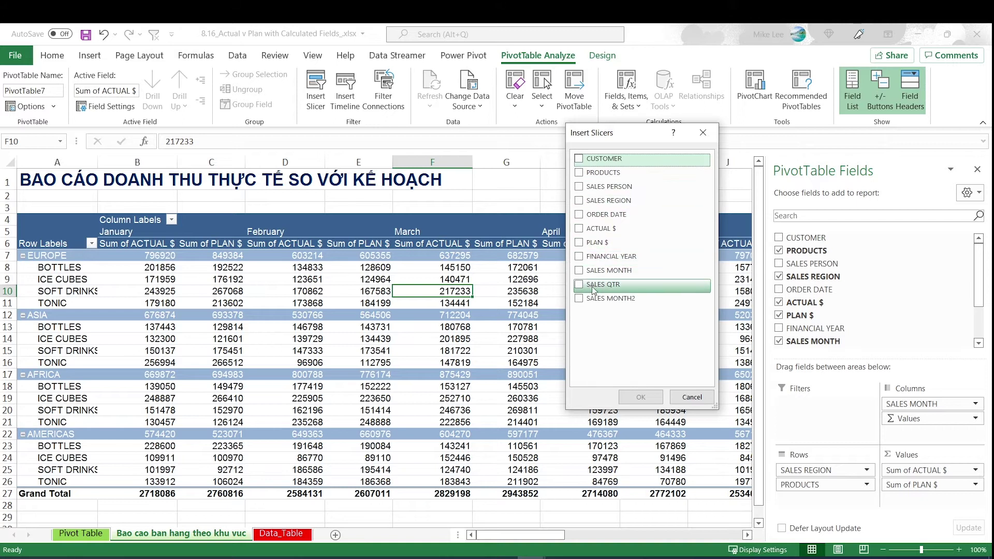
left_click(578, 258)
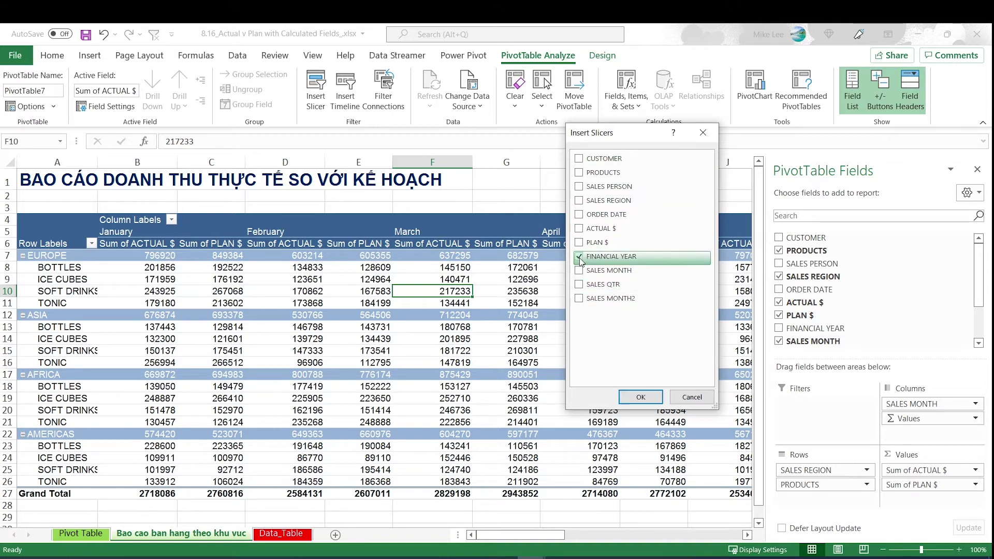
left_click(641, 396)
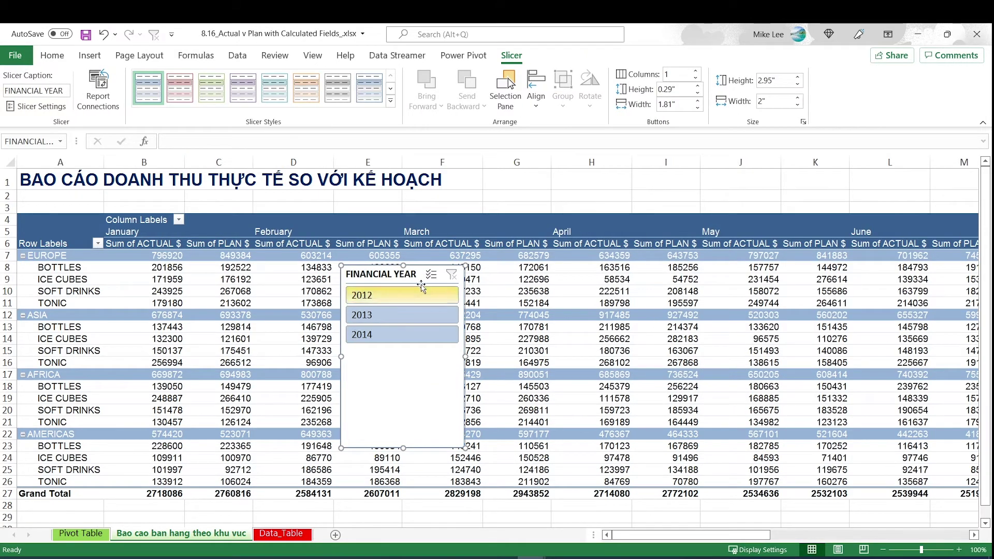
Set the FINANCIAL YEAR slicer to 4 columns and resize it to about 0.87" high and 3.73" wide
left_click(664, 75)
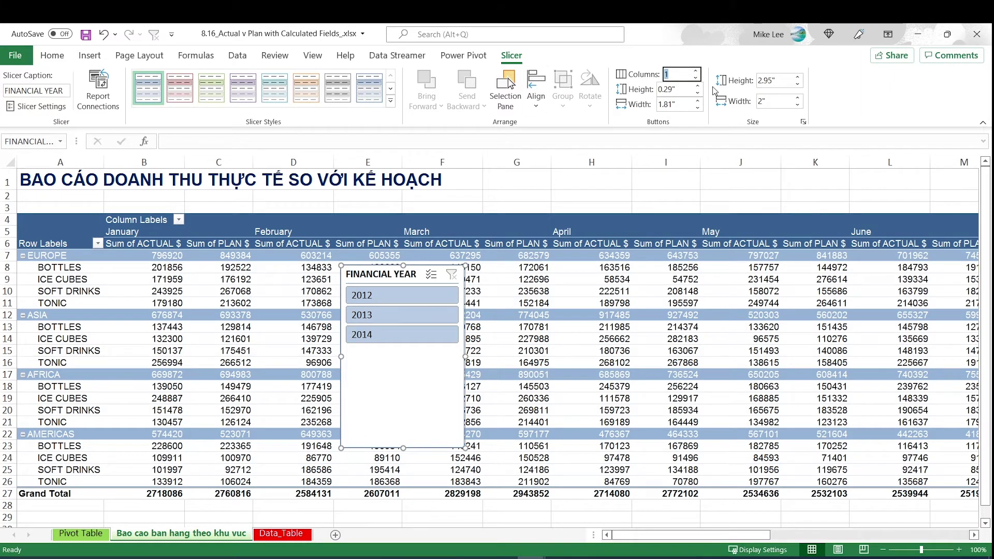
type("4")
key("Return")
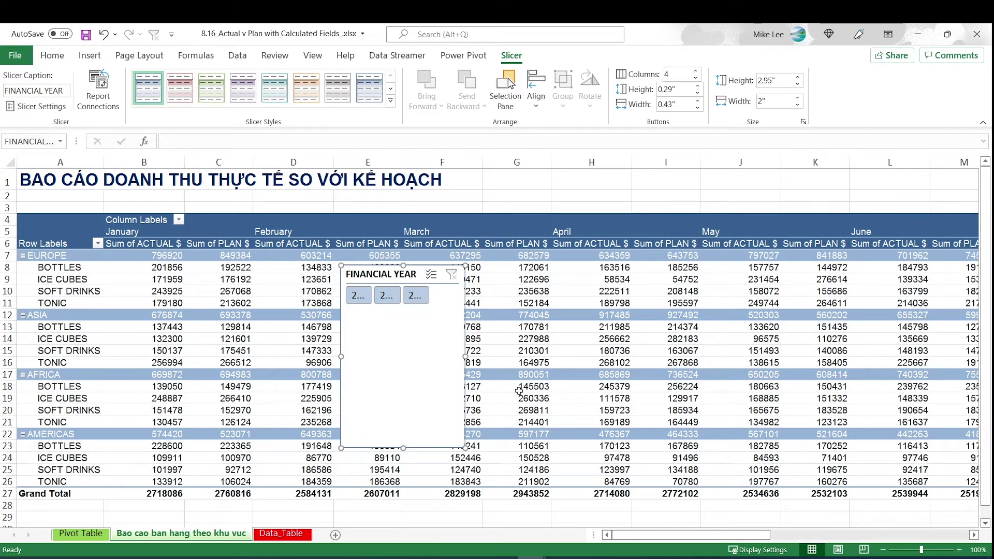
left_click_drag(402, 448, 572, 292)
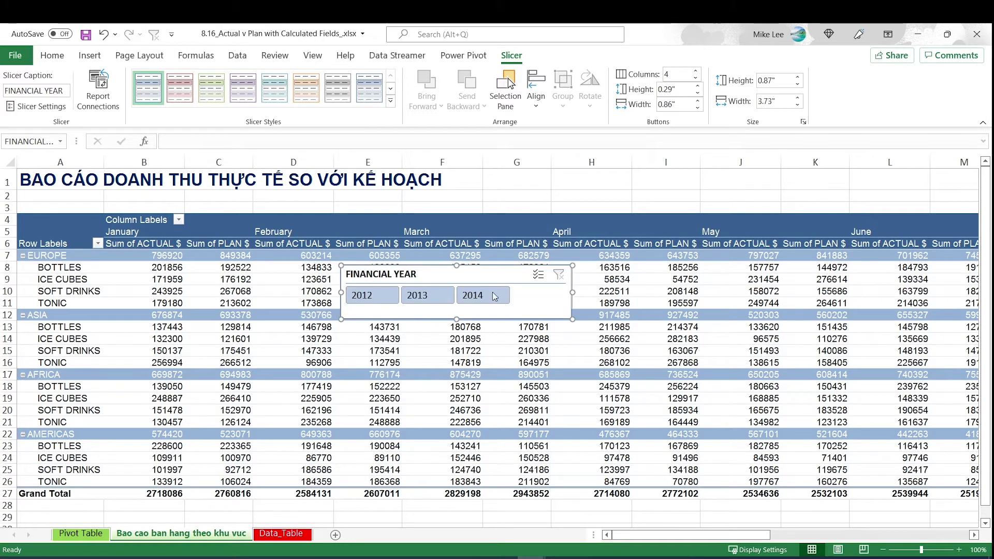
Hide the FINANCIAL YEAR slicer's header and items with no data, and fit the slicer beside the report title at about 0.61" high
right_click(408, 278)
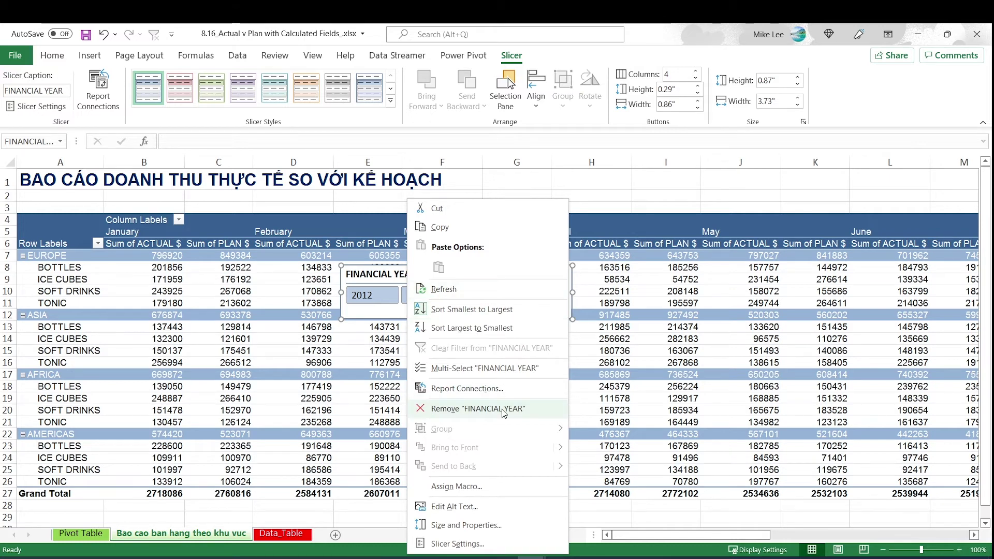
left_click(456, 543)
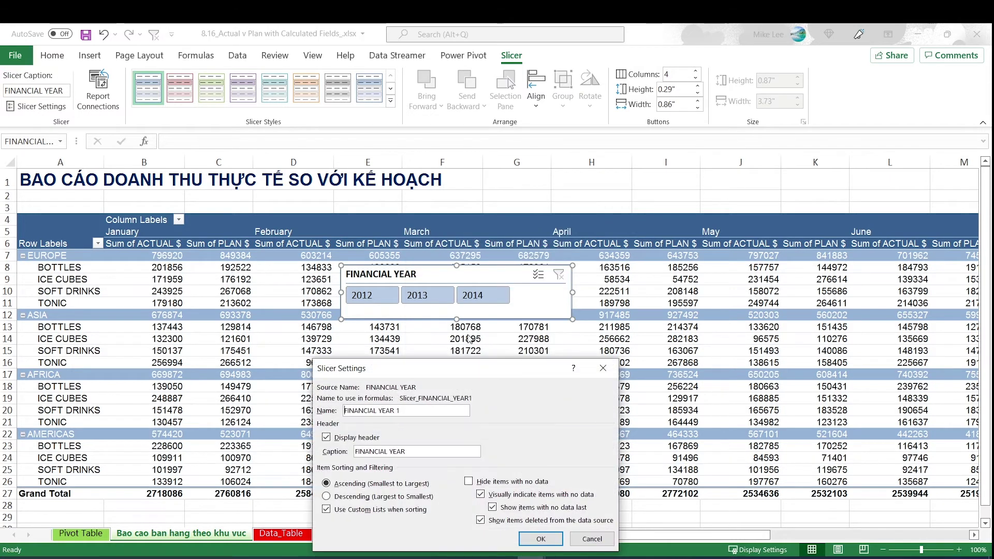
left_click(326, 438)
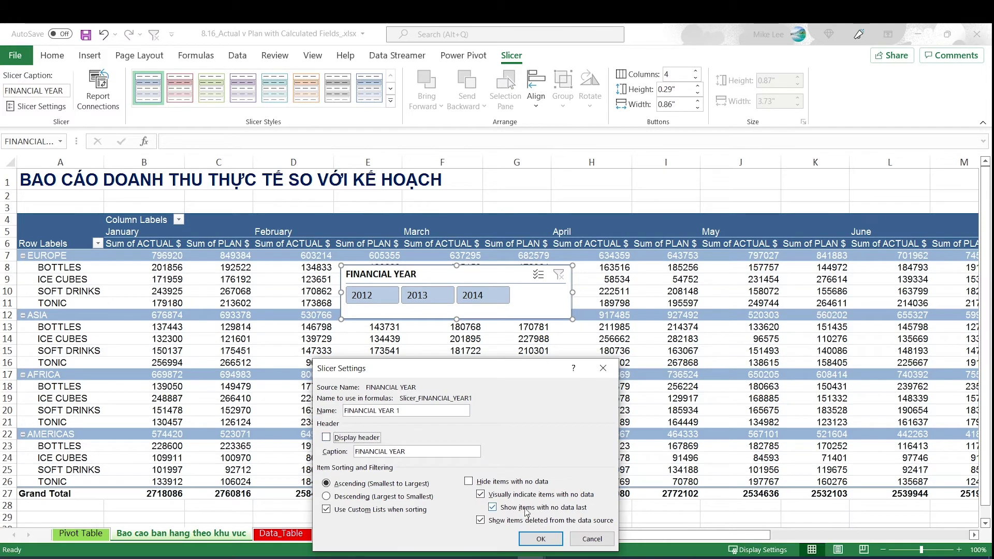
left_click(495, 483)
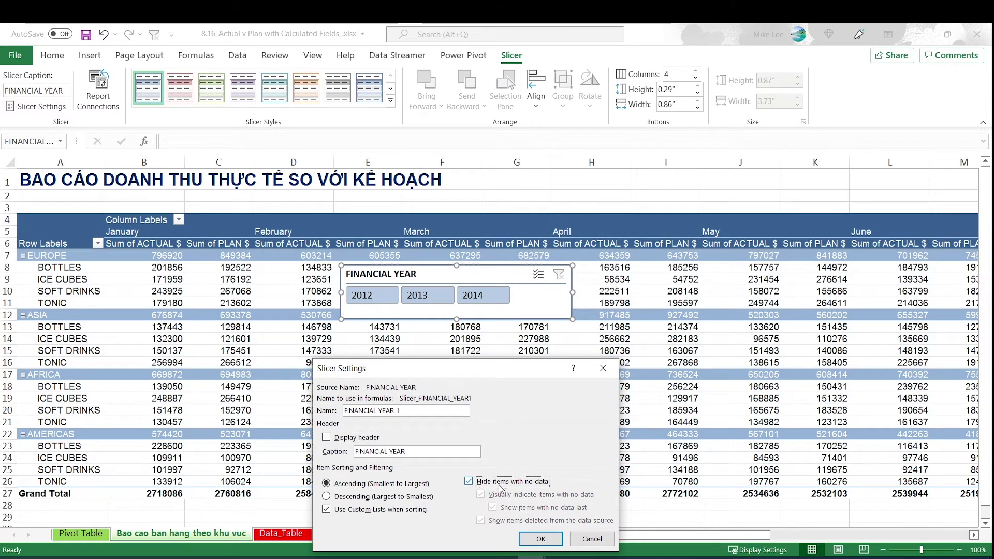
left_click(540, 539)
left_click_drag(519, 271, 646, 176)
left_click_drag(585, 226, 585, 209)
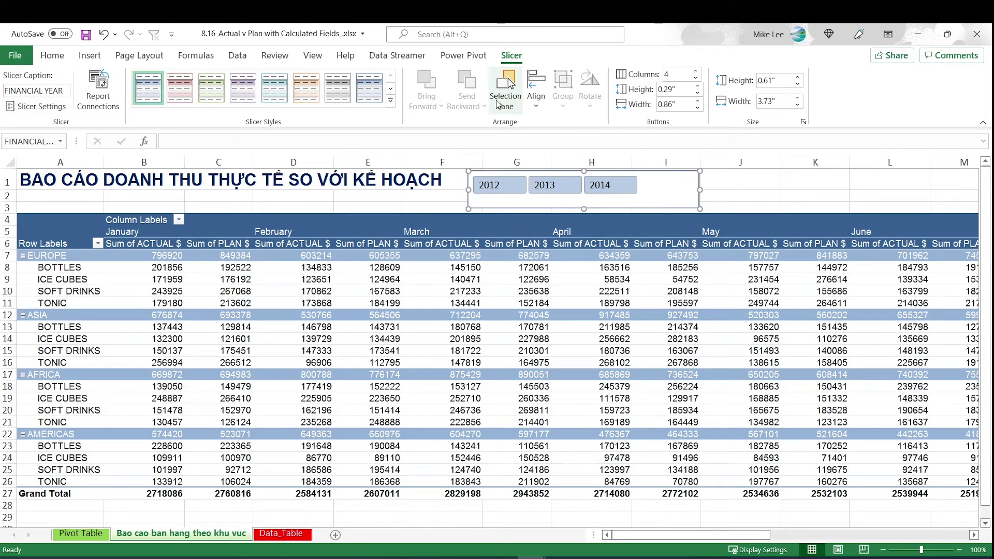
Insert a slicer for the SALES PERSON field of the PivotTable
left_click(607, 287)
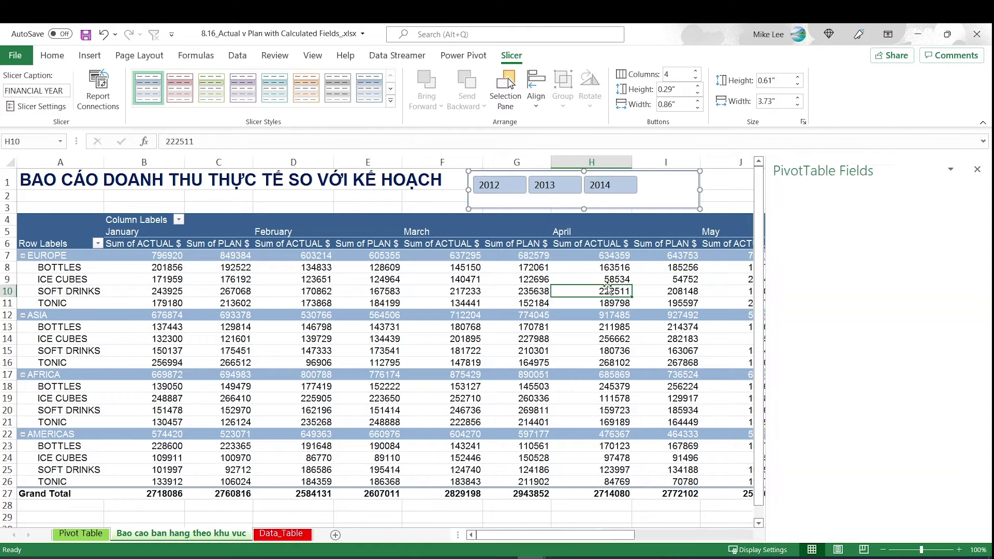
left_click(537, 56)
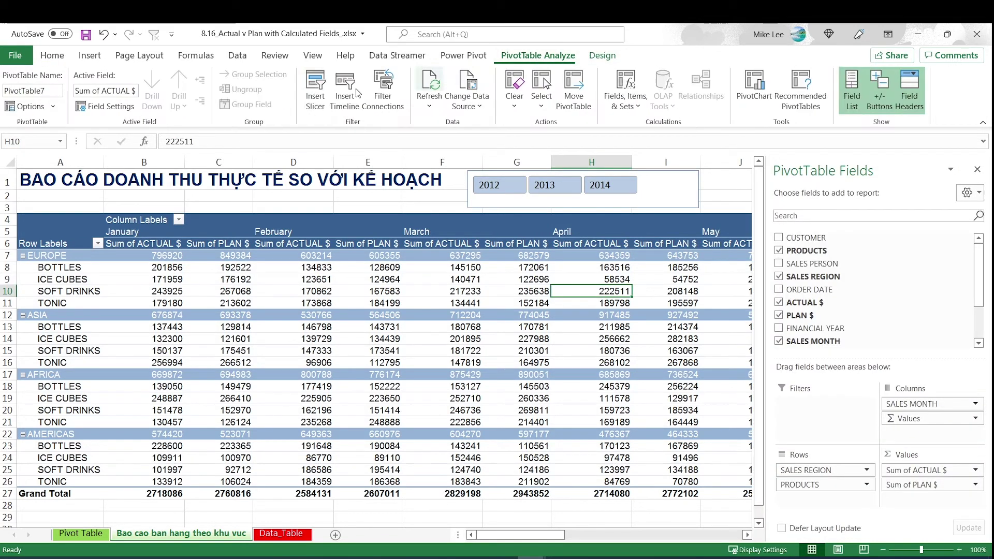
left_click(317, 103)
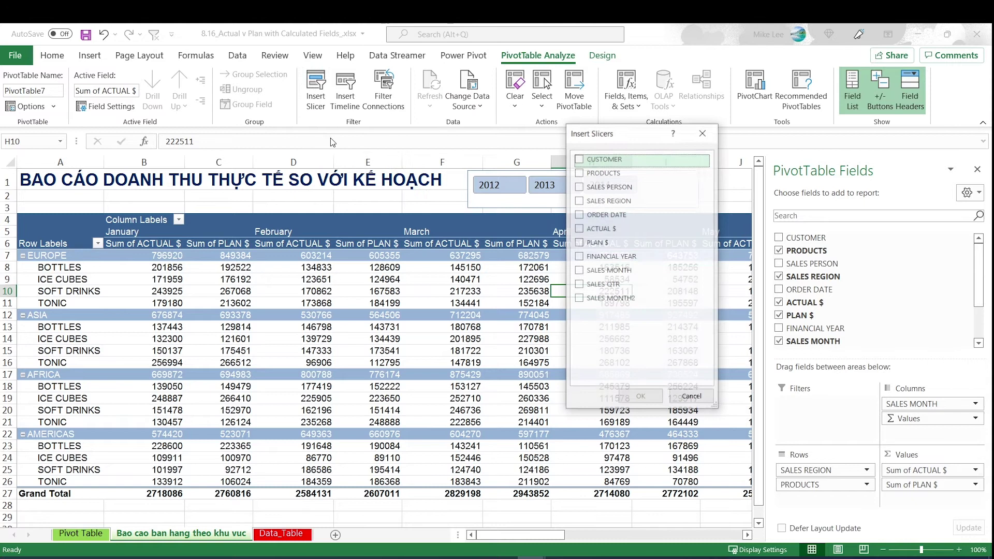
left_click(579, 186)
left_click(640, 397)
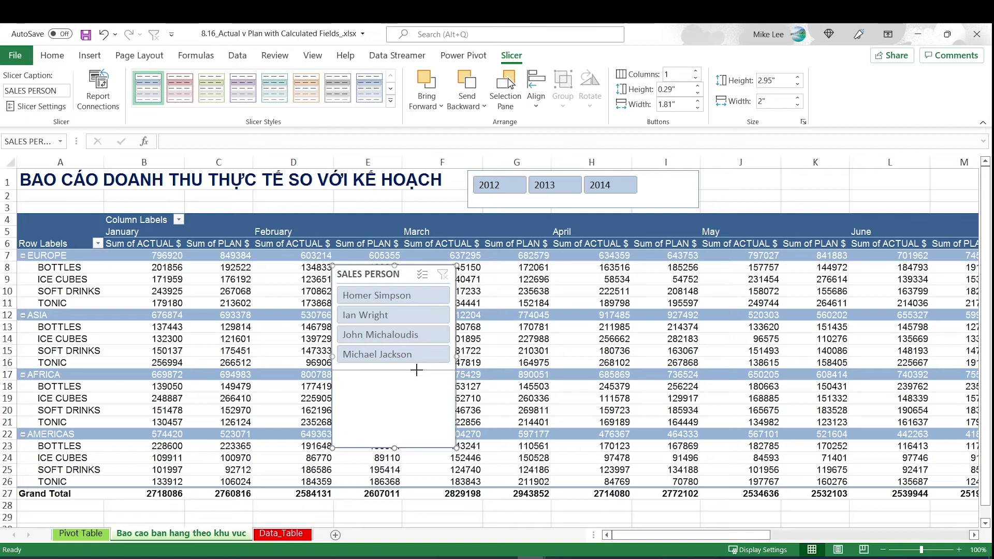
Arrange the SALES PERSON slicer in 2 columns and resize it to about 1.05" high and 4.7" wide
left_click_drag(417, 370, 417, 370)
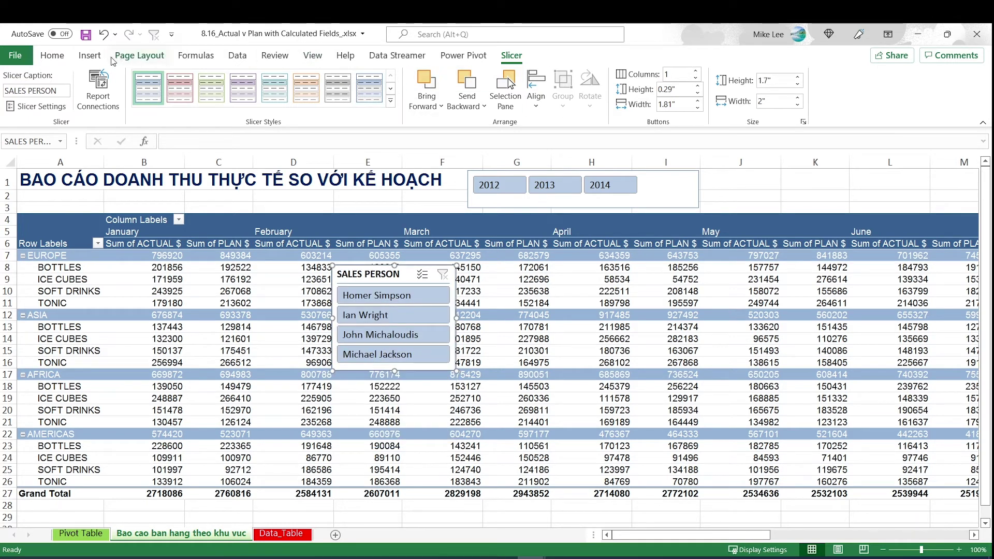
left_click(676, 74)
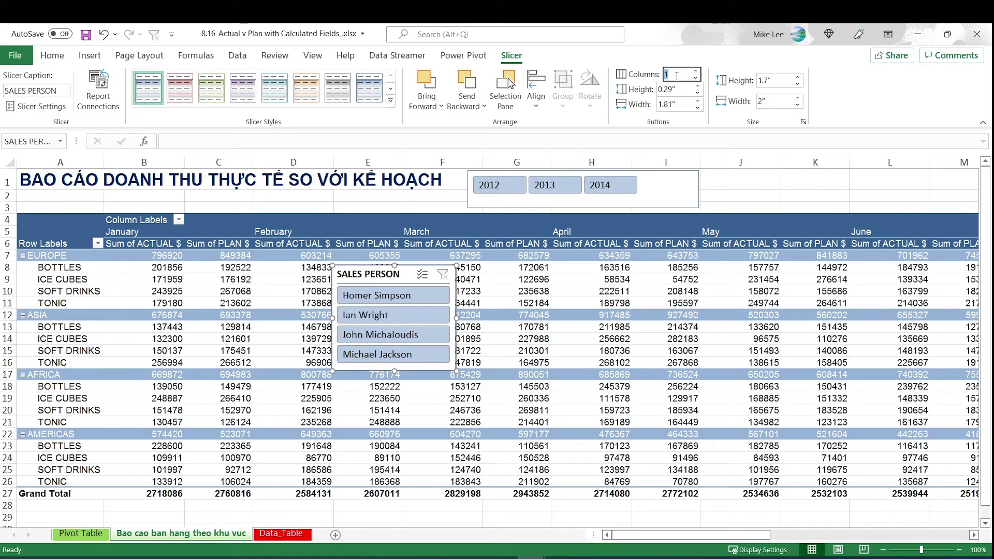
key("Return")
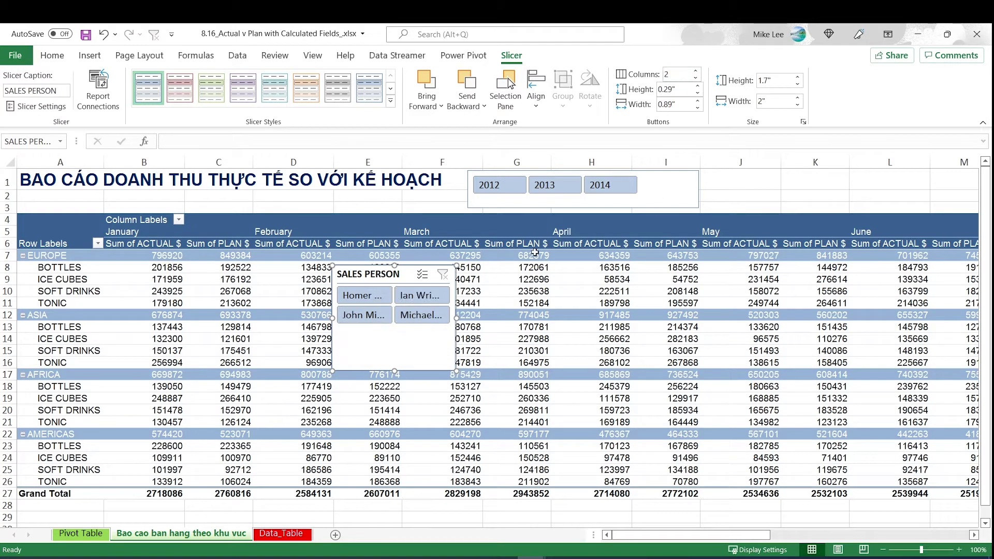
left_click_drag(461, 320, 625, 320)
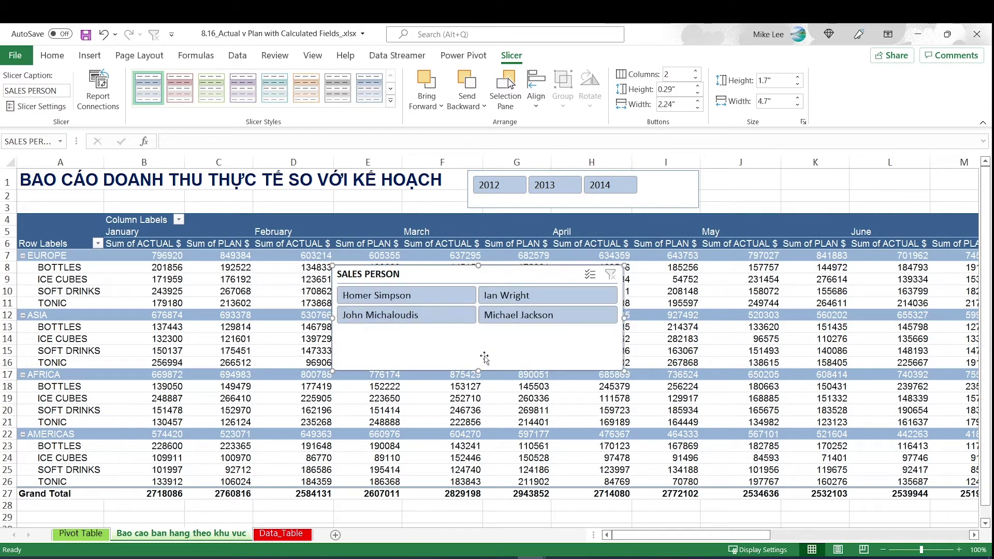
left_click_drag(477, 369, 478, 330)
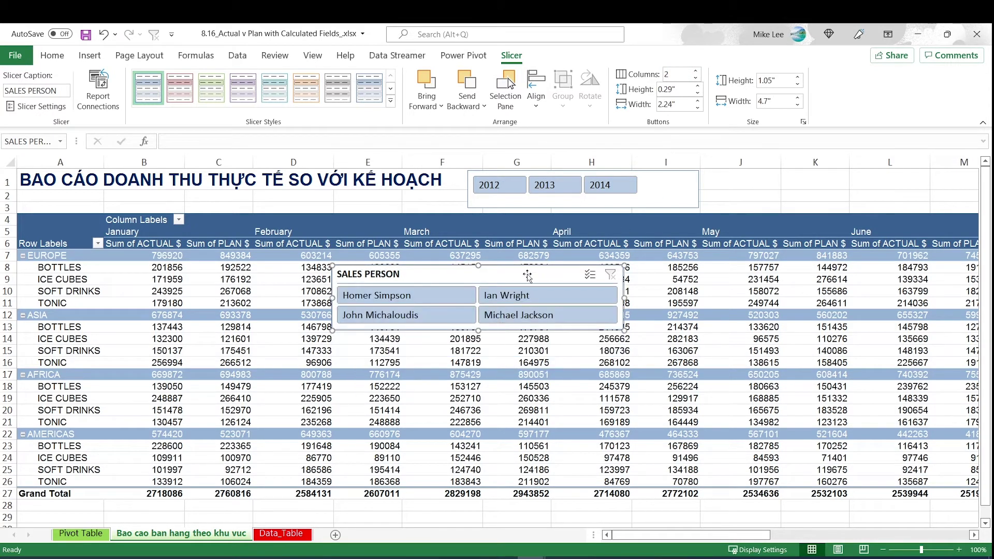
Hide the SALES PERSON slicer's header and place the slicer right of the year slicer at about 0.73" high
right_click(504, 274)
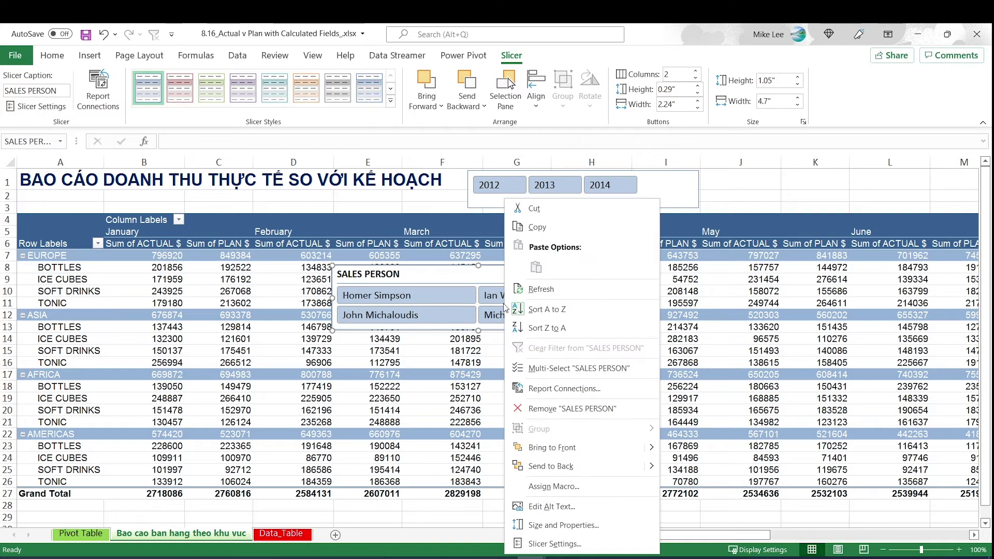
left_click(545, 544)
left_click(426, 439)
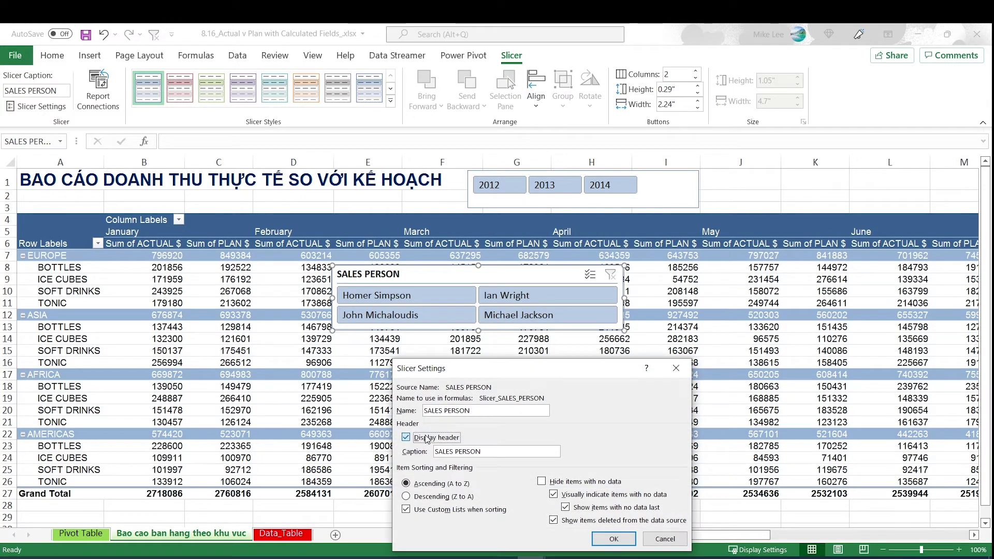
left_click(611, 538)
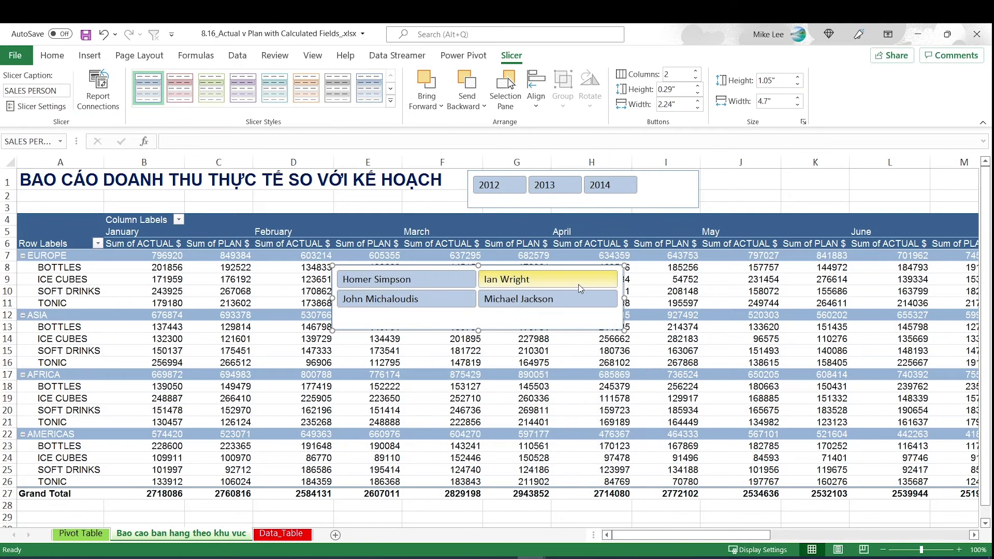
left_click_drag(548, 270, 920, 176)
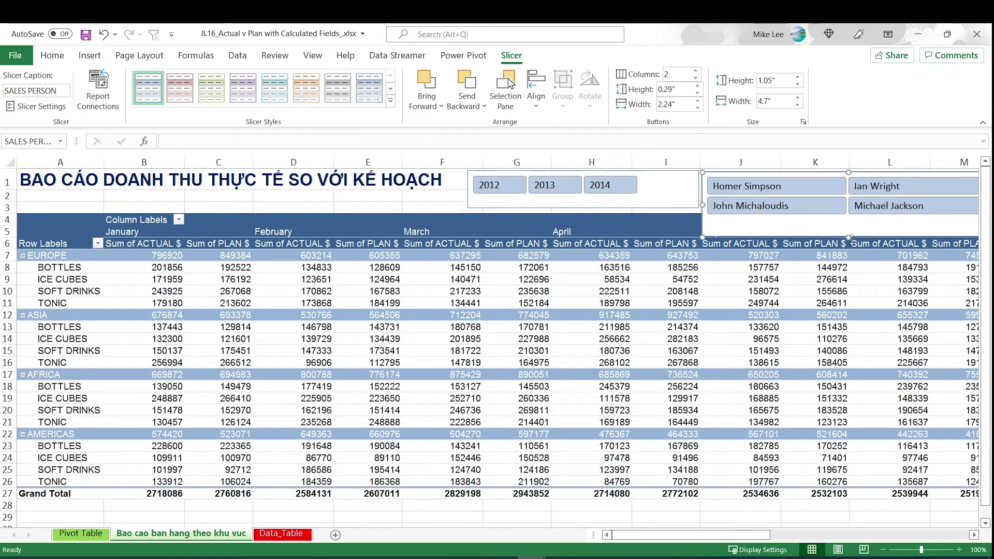
left_click_drag(852, 238, 853, 217)
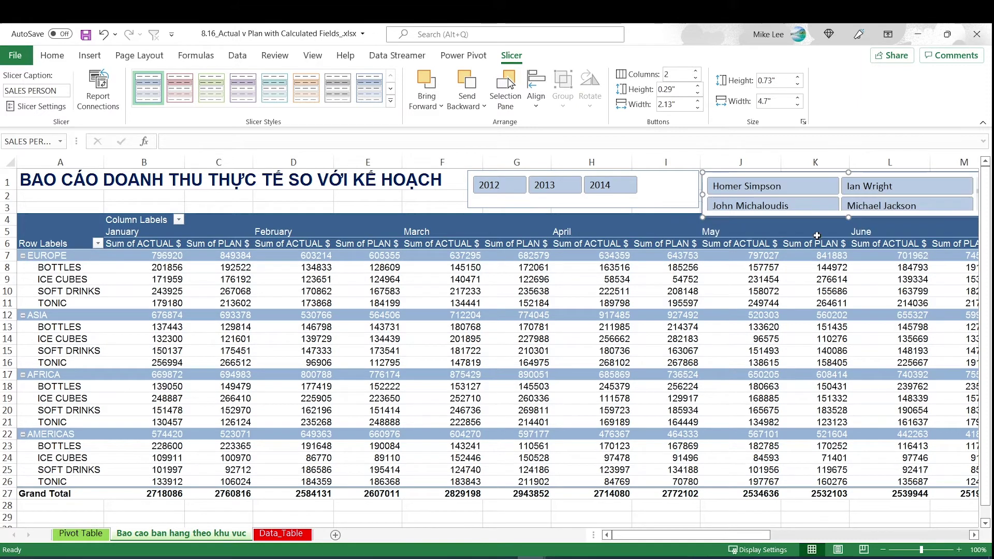
Insert a blank row at row 3 above the PivotTable and filter the report to financial year 2014
left_click(2, 207)
key("ctrl+shift+plus")
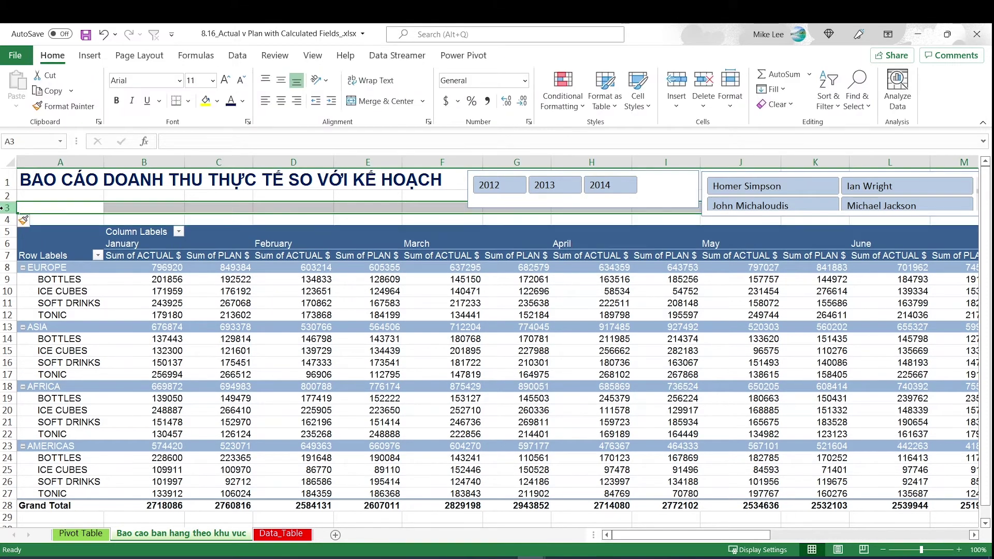
left_click(596, 206)
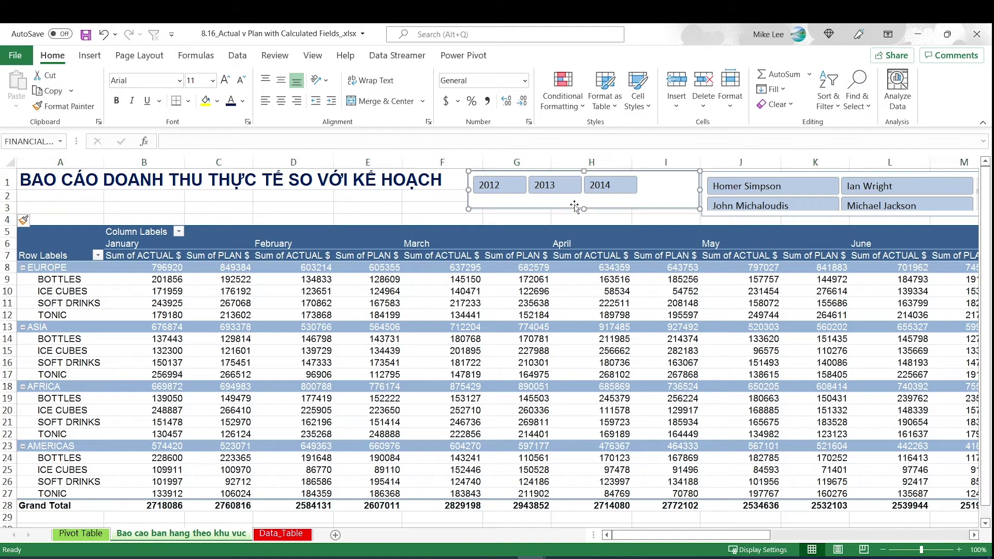
left_click(608, 186)
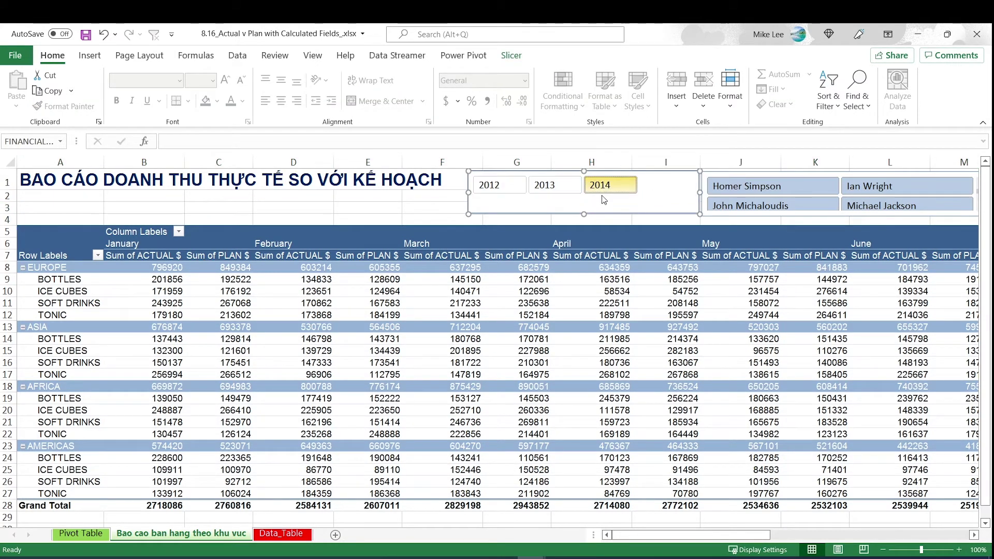
Resize both slicers to fill the space above the PivotTable, SALES PERSON about 0.82" high and FINANCIAL YEAR about 0.77" high
left_click(832, 216)
left_click_drag(849, 215, 849, 223)
left_click(658, 213)
left_click_drag(583, 214, 590, 222)
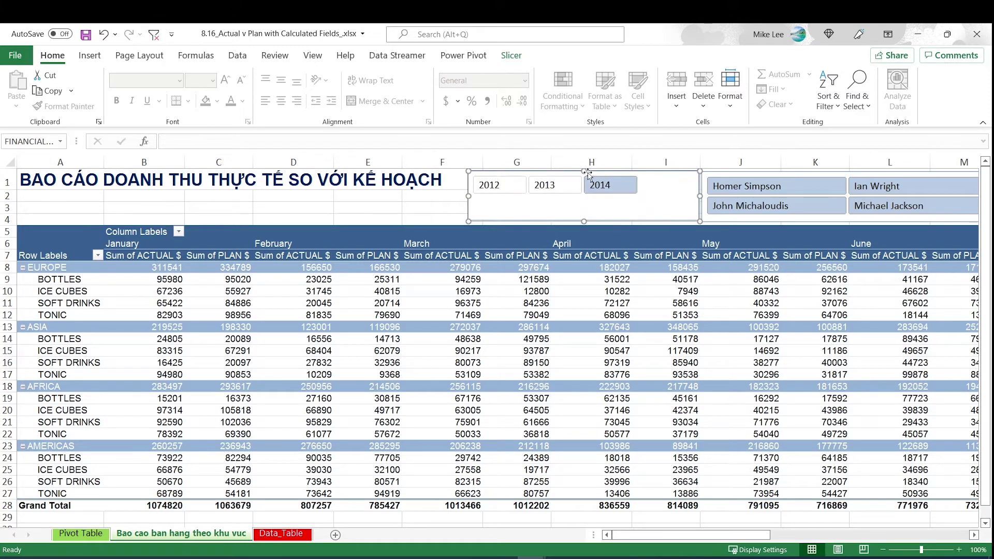
left_click_drag(584, 171, 583, 174)
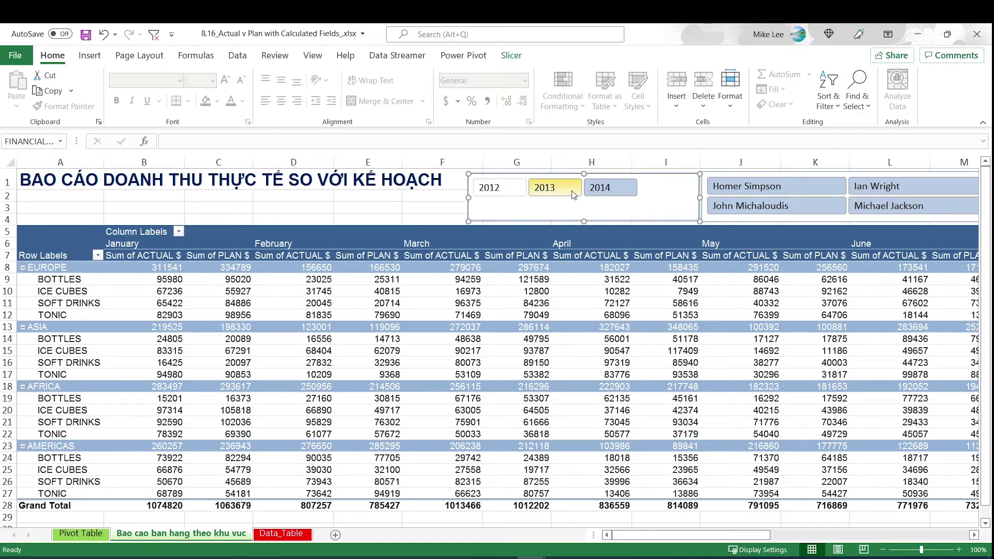
Apply the light green slicer style to both the FINANCIAL YEAR and SALES PERSON slicers
left_click(343, 199)
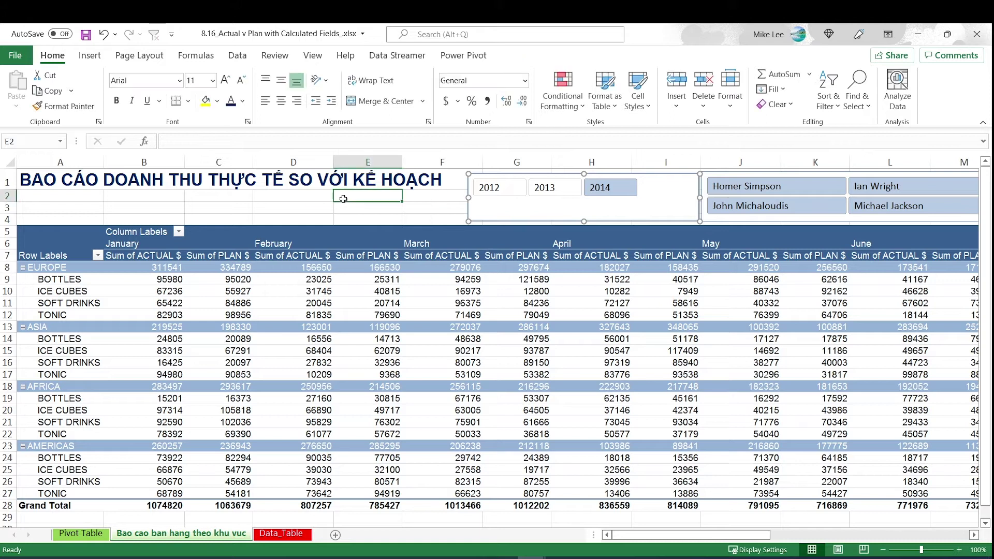
left_click(661, 199)
left_click(512, 56)
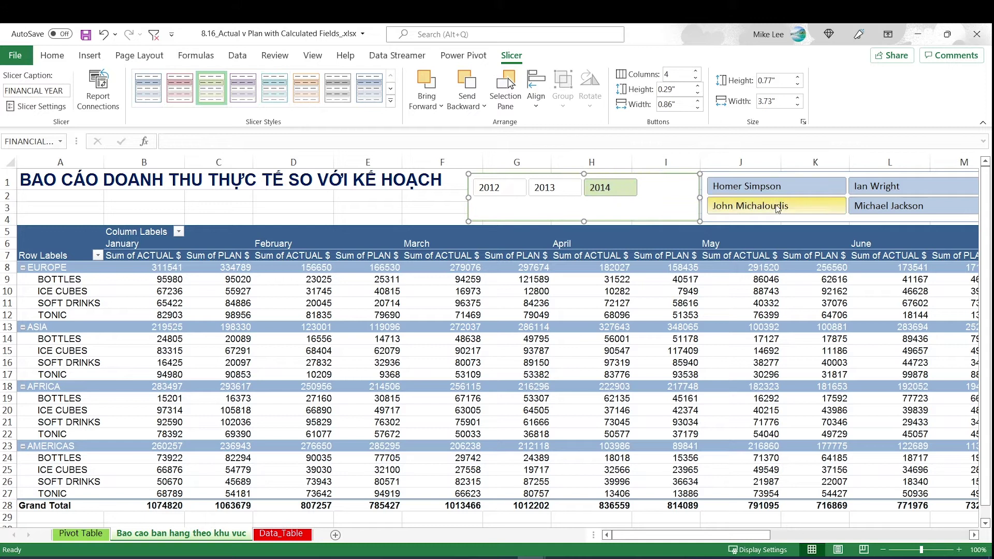
left_click(732, 176)
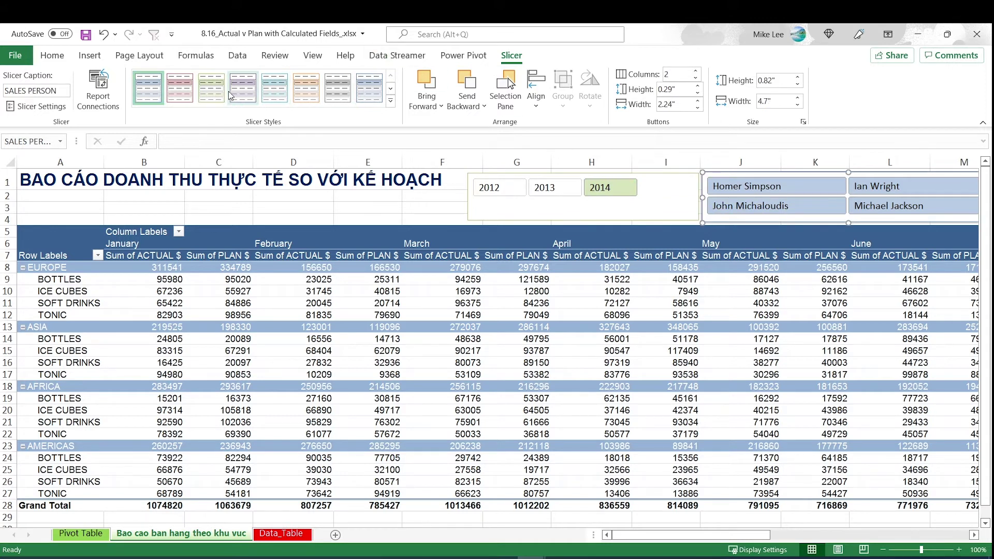
left_click(211, 88)
left_click(398, 207)
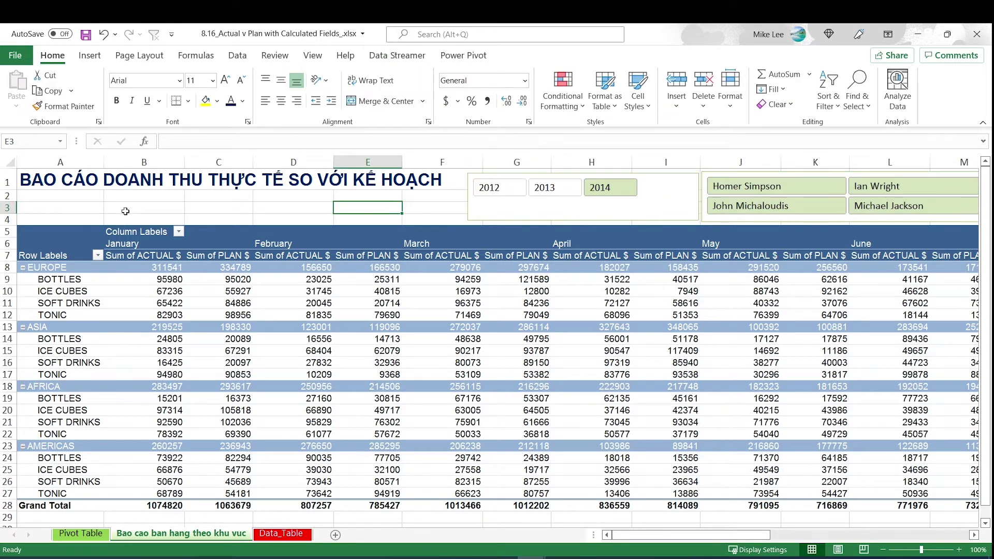
Hide the gridlines on the report worksheet
left_click(126, 211)
left_click(312, 56)
left_click(317, 102)
left_click(341, 198)
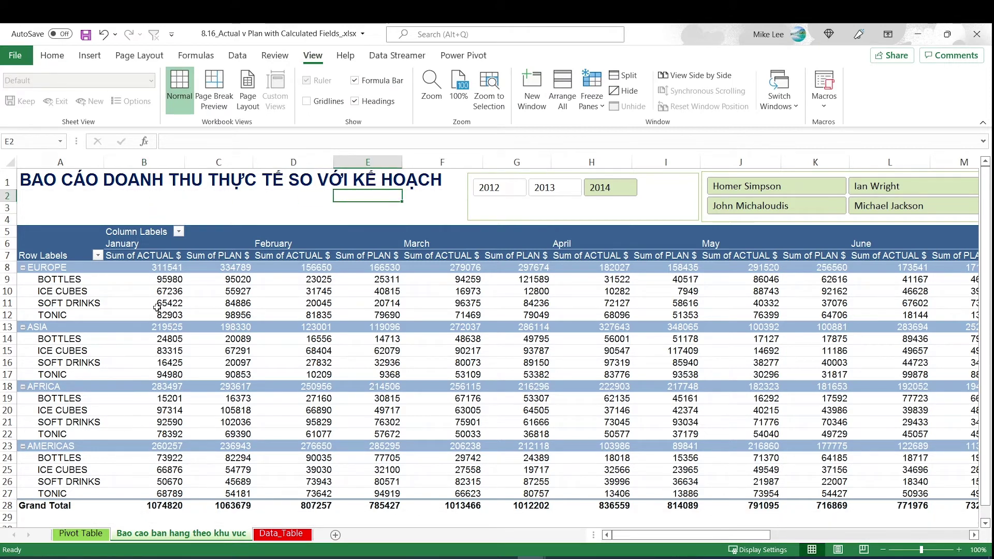
Apply the green PivotTable style with solid header rows to match the slicers
left_click(126, 294)
left_click(601, 56)
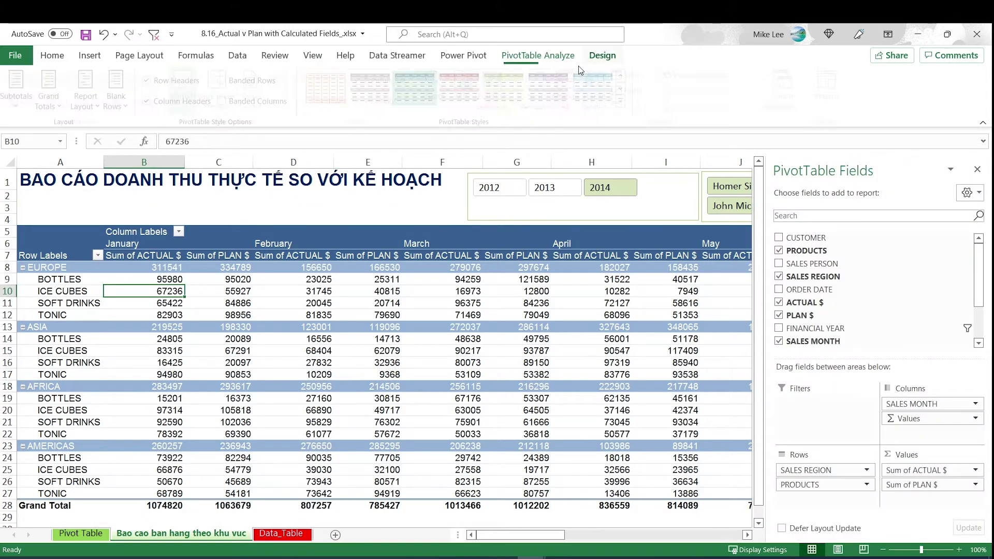
left_click(503, 88)
left_click(378, 196)
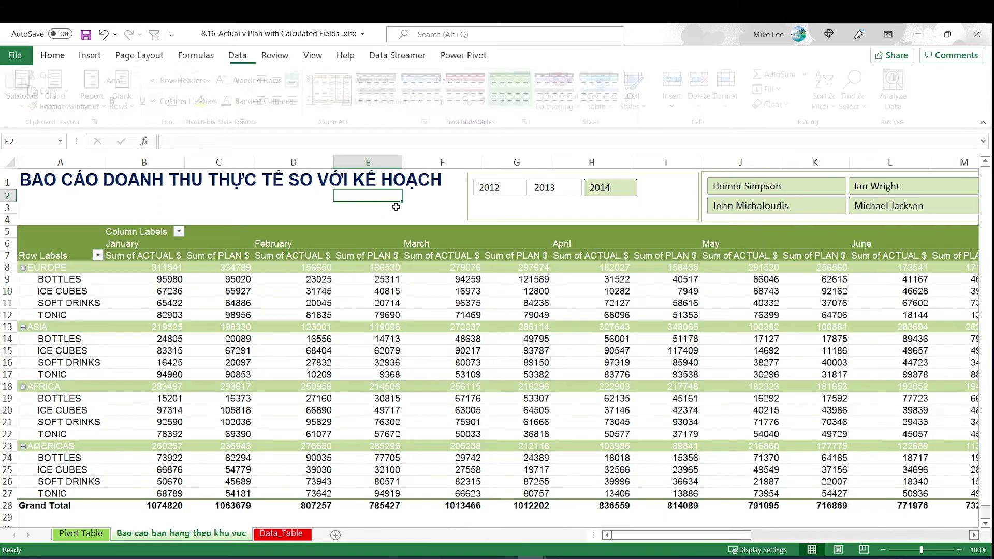
Shift both slicers slightly closer to the report title and close the PivotTable Fields pane
left_click(396, 207)
left_click_drag(673, 176, 660, 176)
left_click_drag(723, 177, 709, 176)
left_click(617, 314)
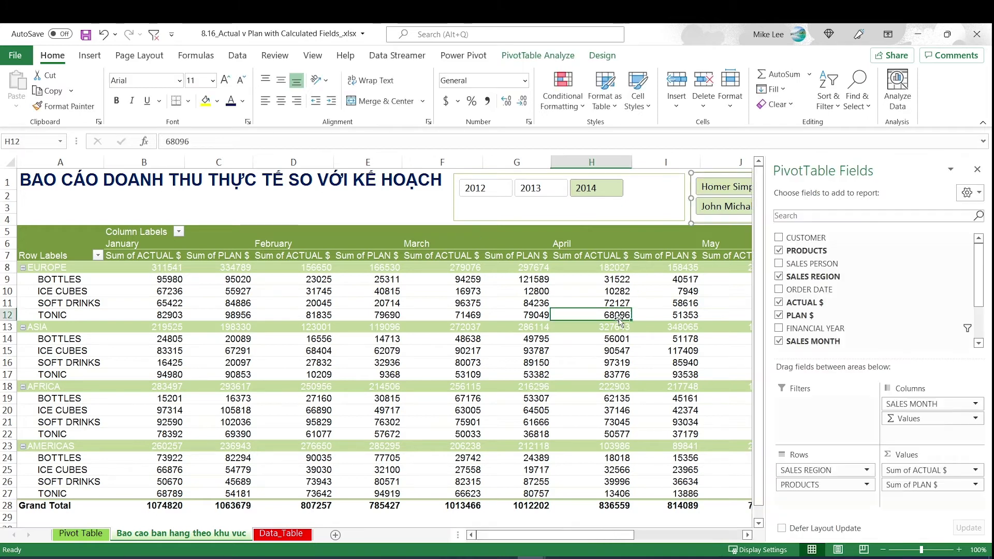
left_click(977, 169)
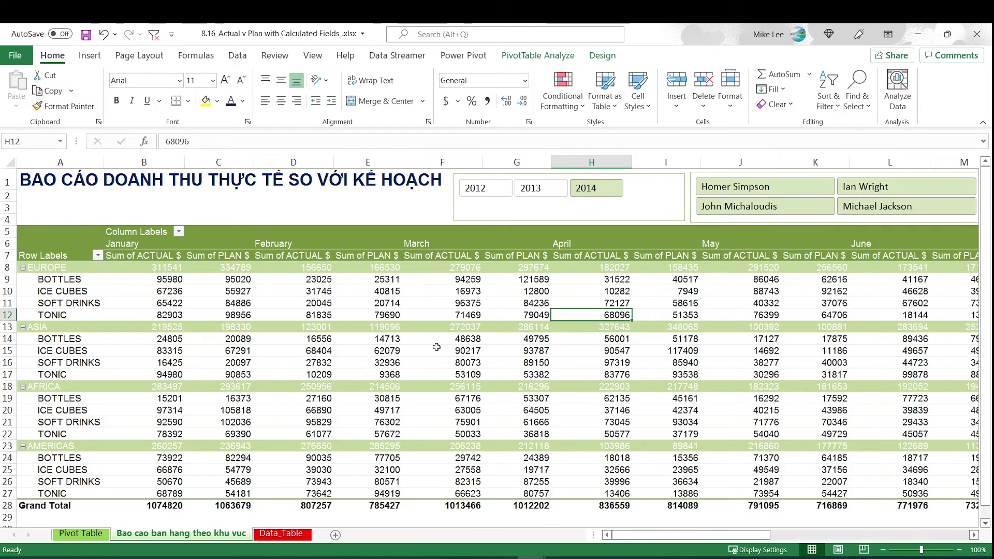
Format the Sum of ACTUAL $ value field as Number with thousands separator, 0 decimals and negatives in red parentheses
left_click(165, 314)
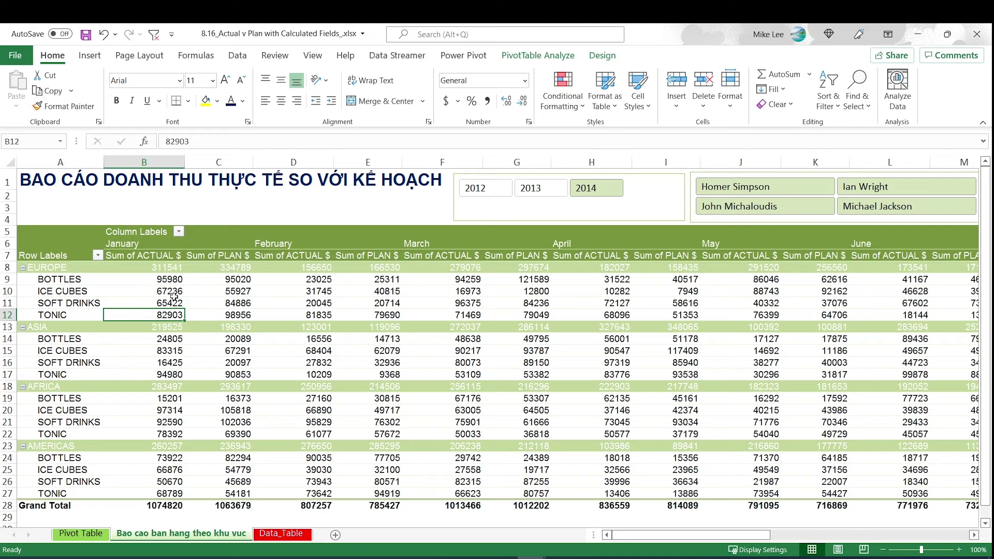
right_click(174, 294)
left_click(191, 482)
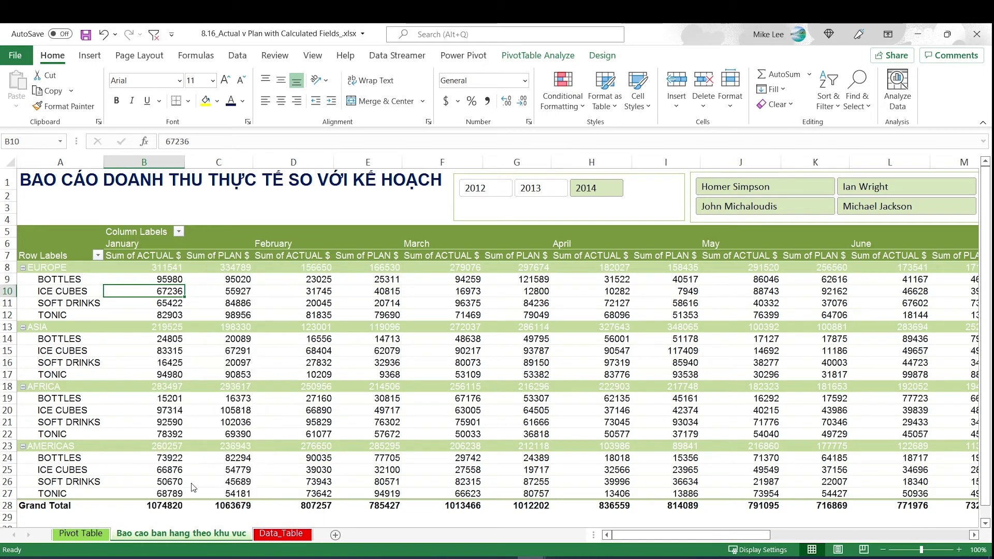
left_click(93, 539)
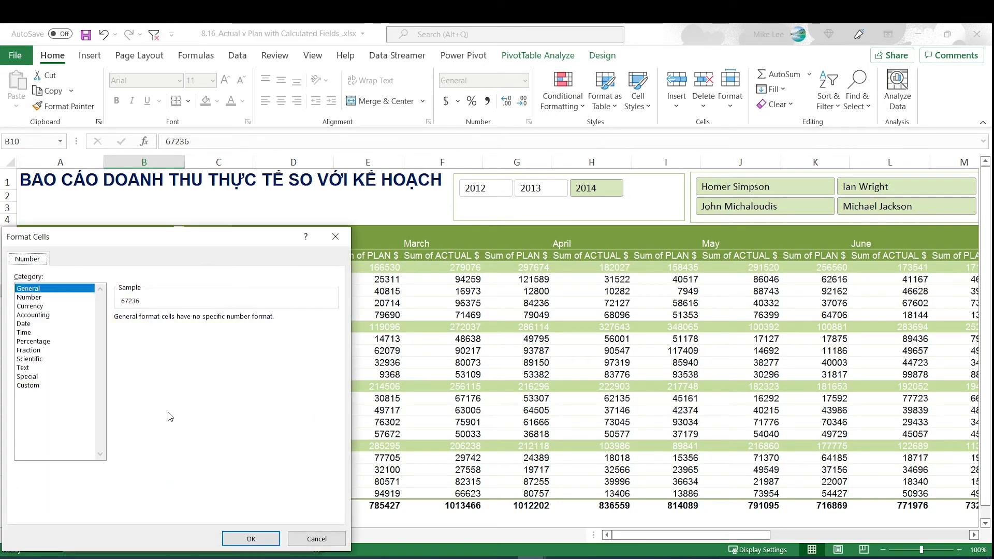
left_click(31, 297)
left_click(155, 335)
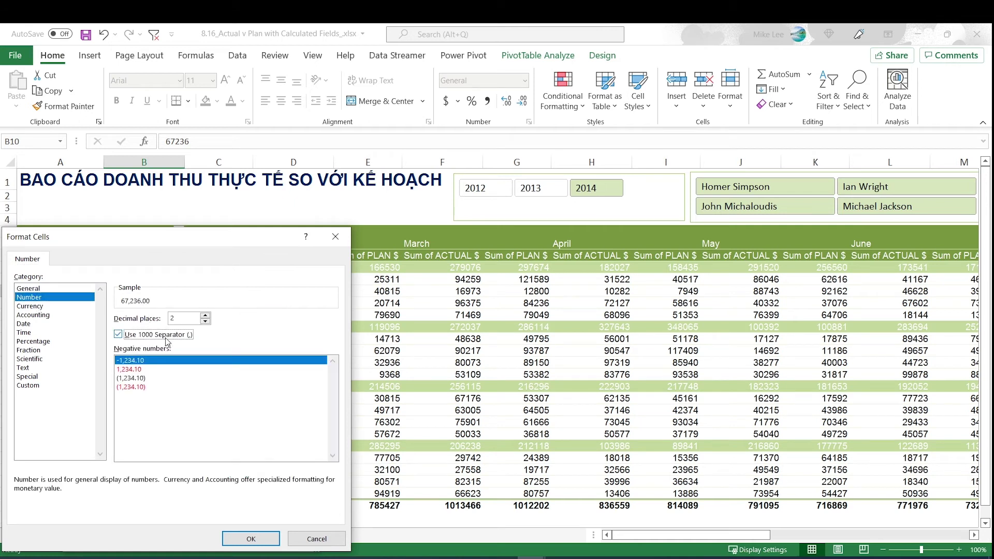
left_click(205, 321)
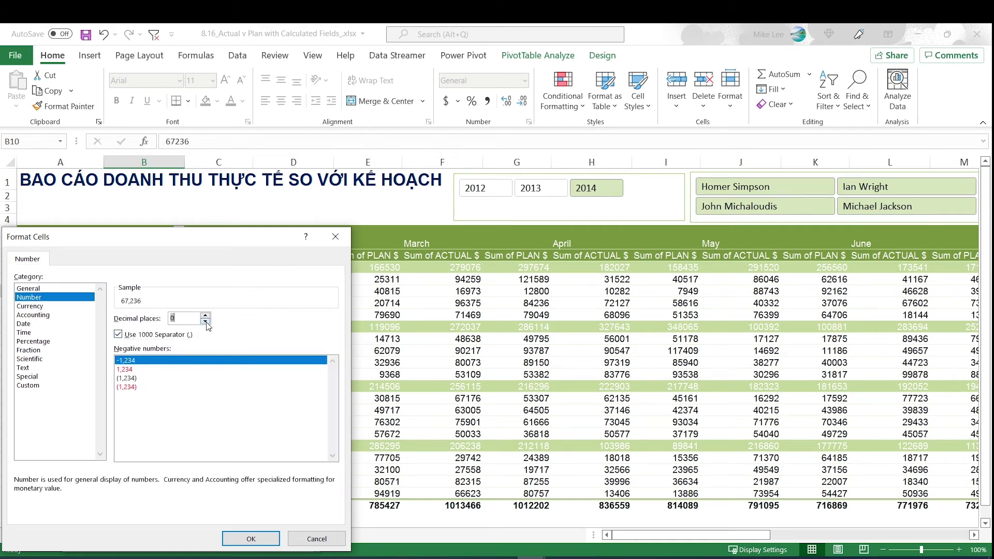
left_click(135, 387)
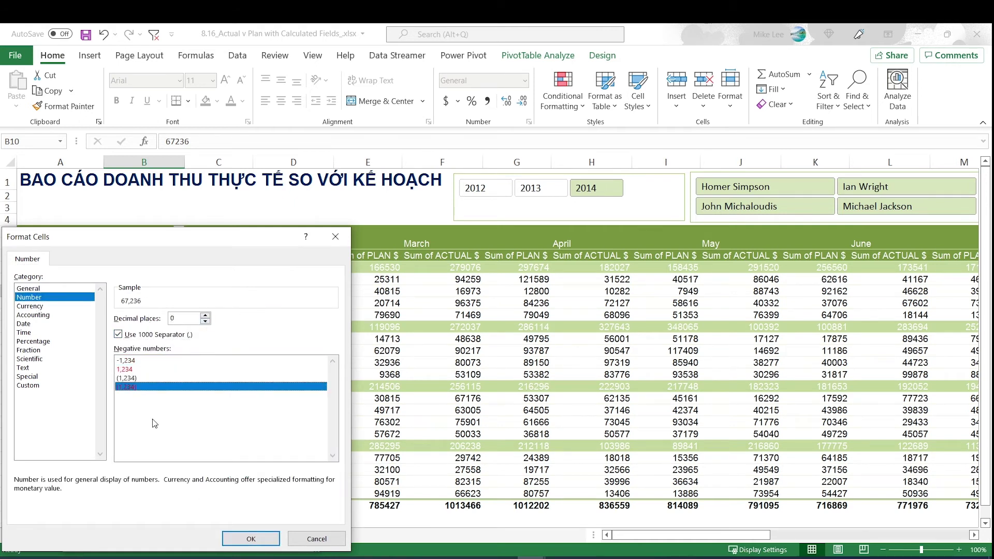
left_click(251, 539)
left_click(219, 539)
Format the Sum of PLAN $ value field as Number with thousands separator and 0 decimal places
left_click(238, 373)
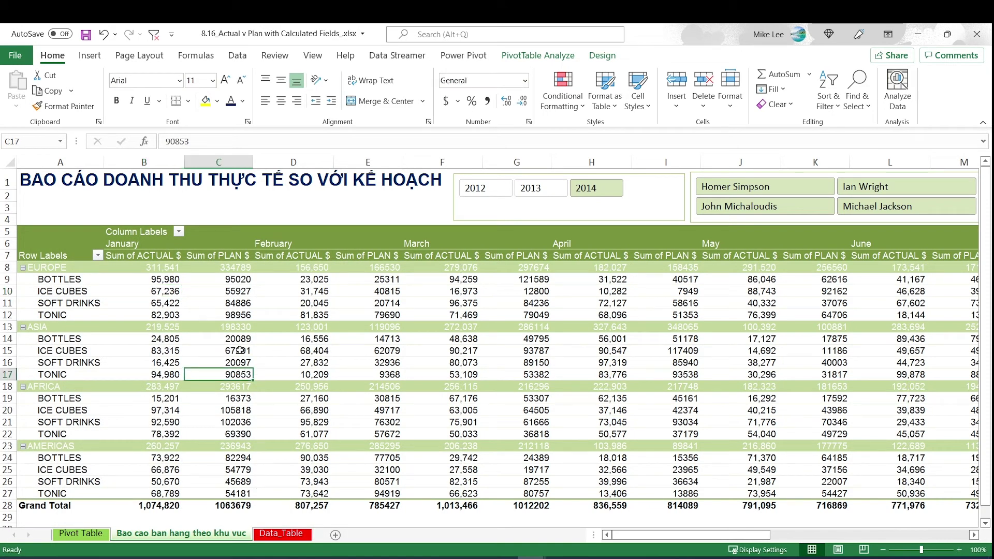
right_click(232, 293)
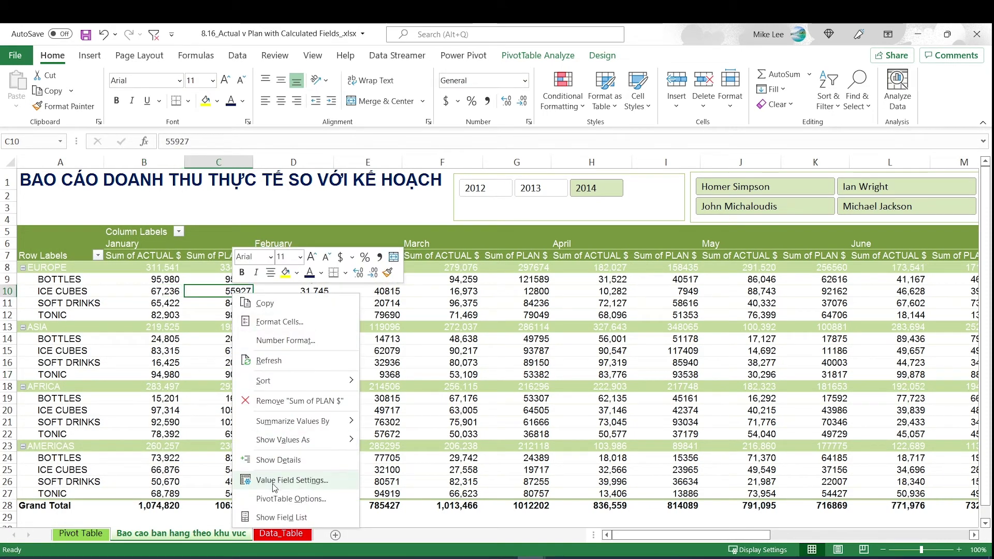
left_click(289, 480)
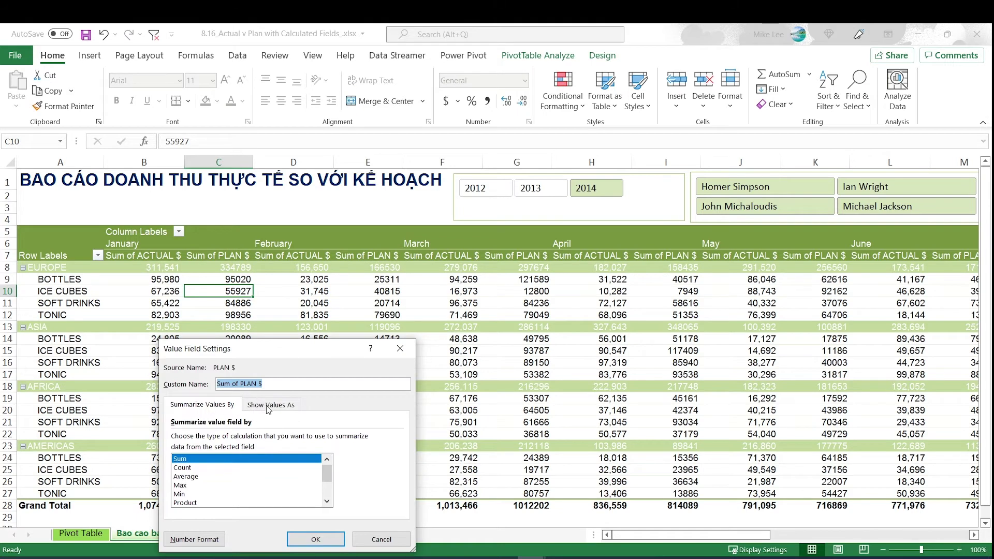
left_click(194, 539)
left_click(155, 298)
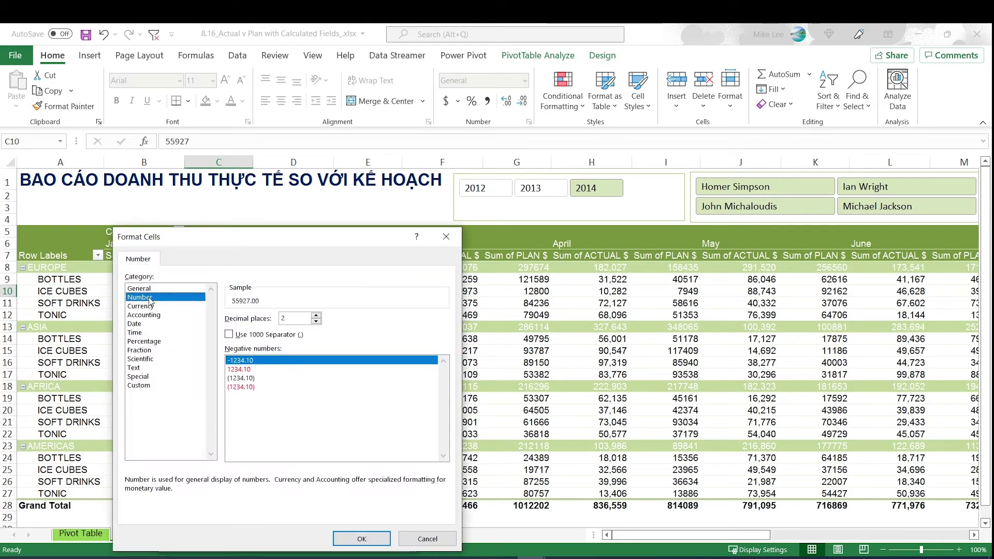
left_click(229, 335)
left_click(315, 322)
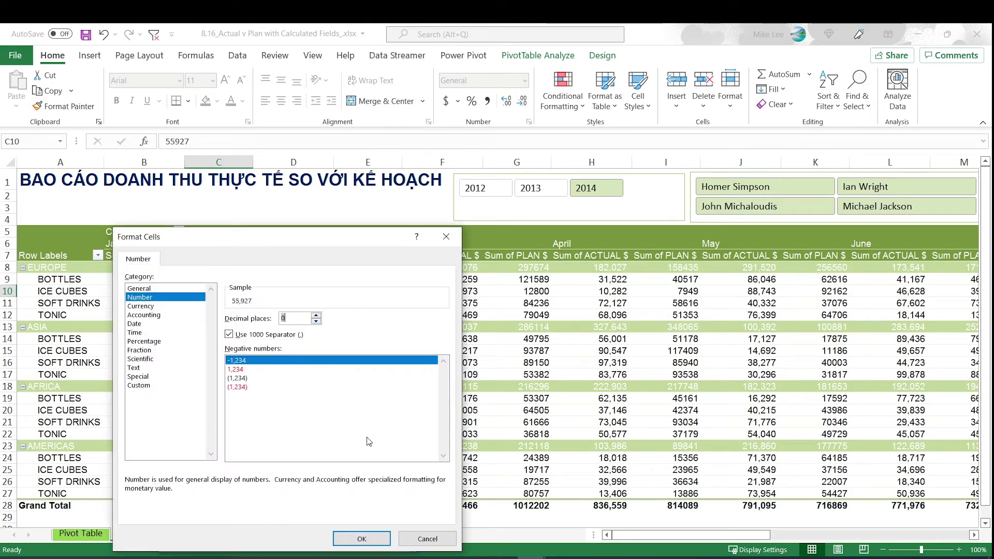
left_click(361, 539)
left_click(315, 539)
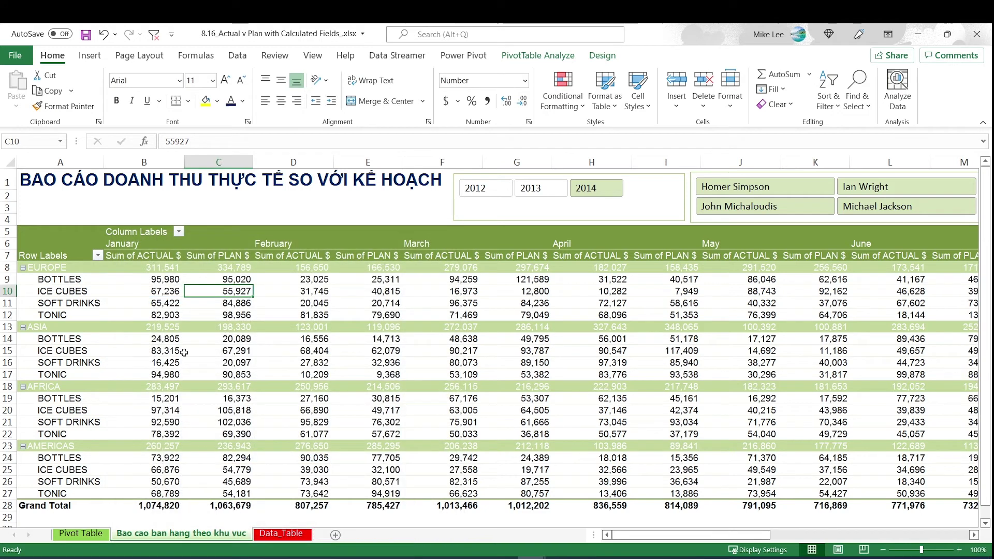
Remove the "Sum of" prefix from both value headers so they read ACTUAL $ and PLAN $
left_click(184, 352)
left_click(130, 257)
left_click_drag(193, 143, 165, 142)
key("Return")
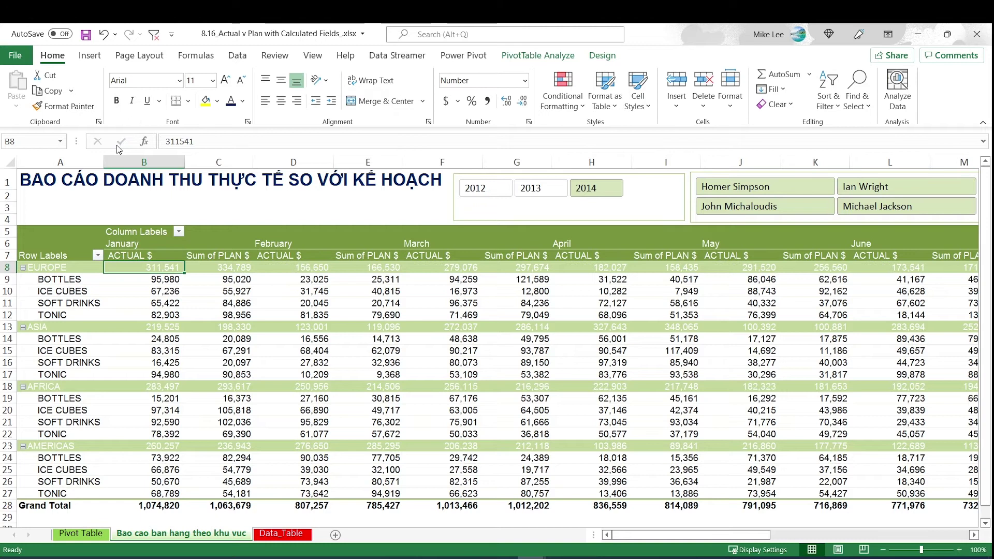
left_click(217, 255)
left_click_drag(193, 141, 95, 136)
key("Return")
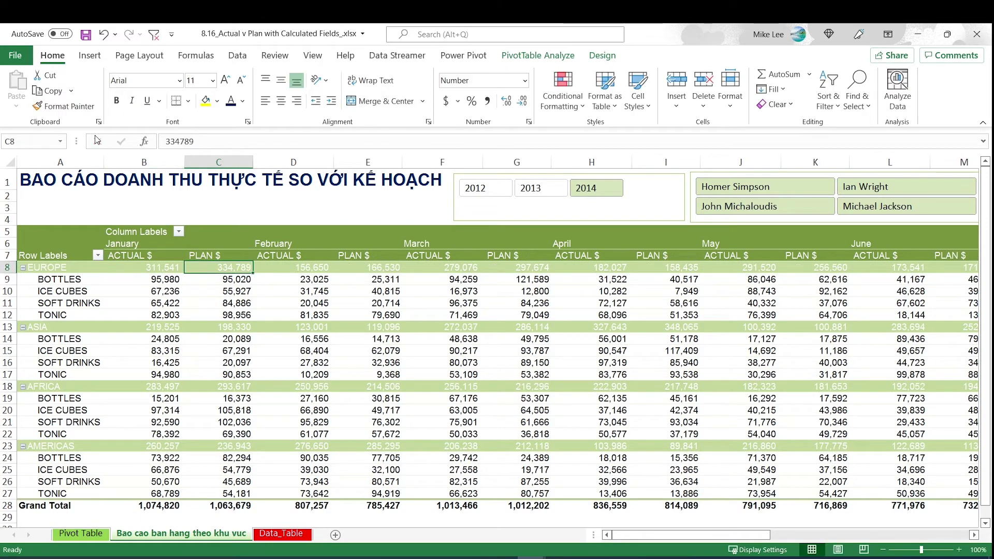
left_click(188, 314)
left_click(138, 256)
left_click(202, 256)
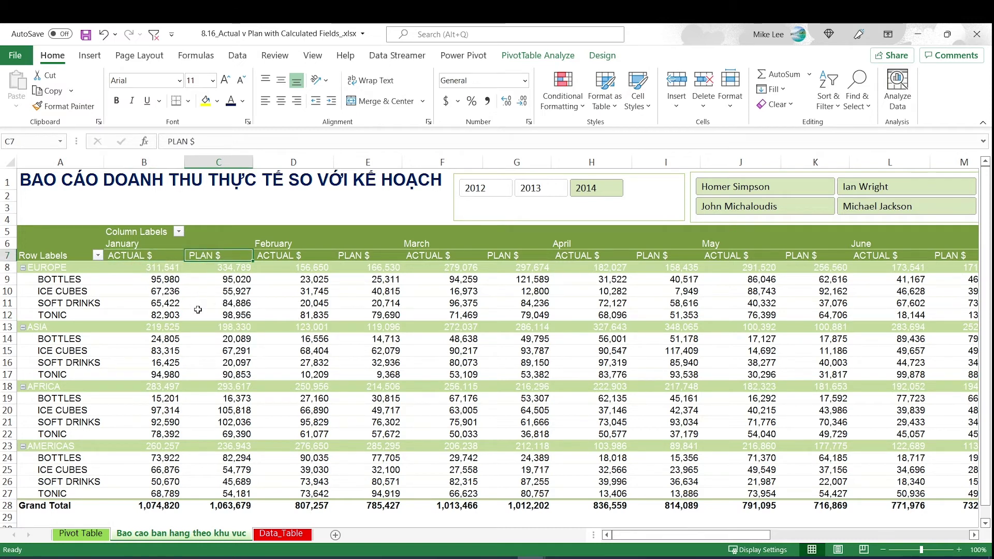
Start a new PivotTable calculated field and name it "Var Act vs Plan $"
left_click(156, 292)
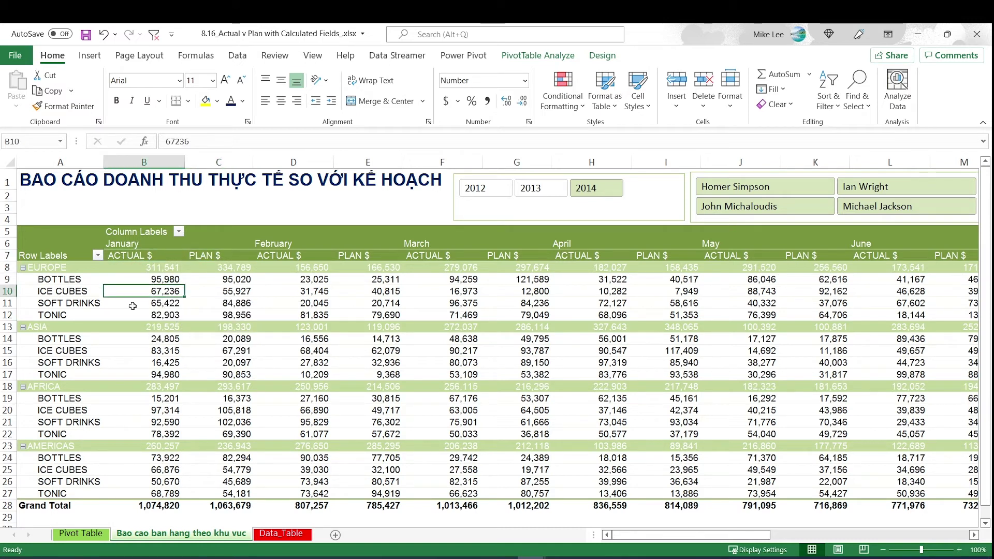
left_click(159, 304)
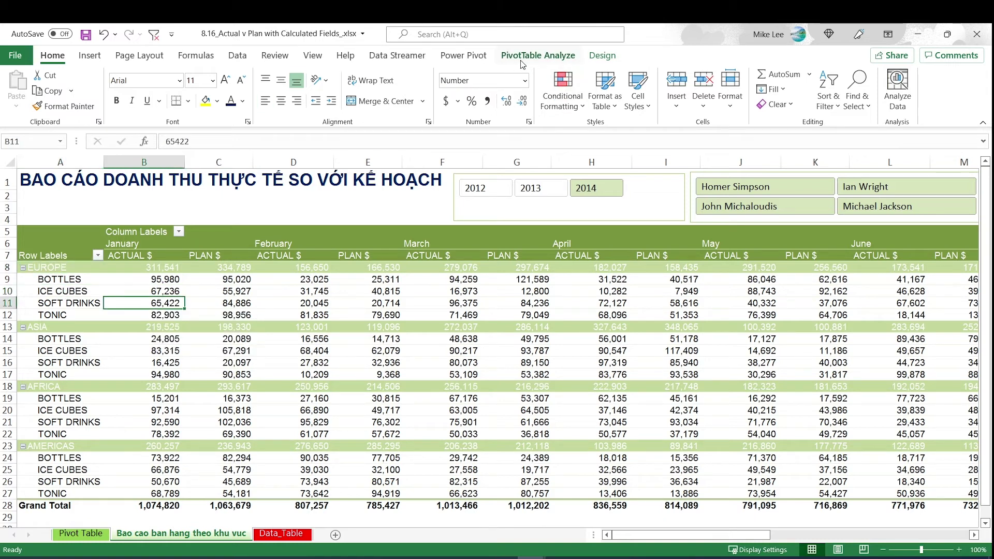
left_click(538, 57)
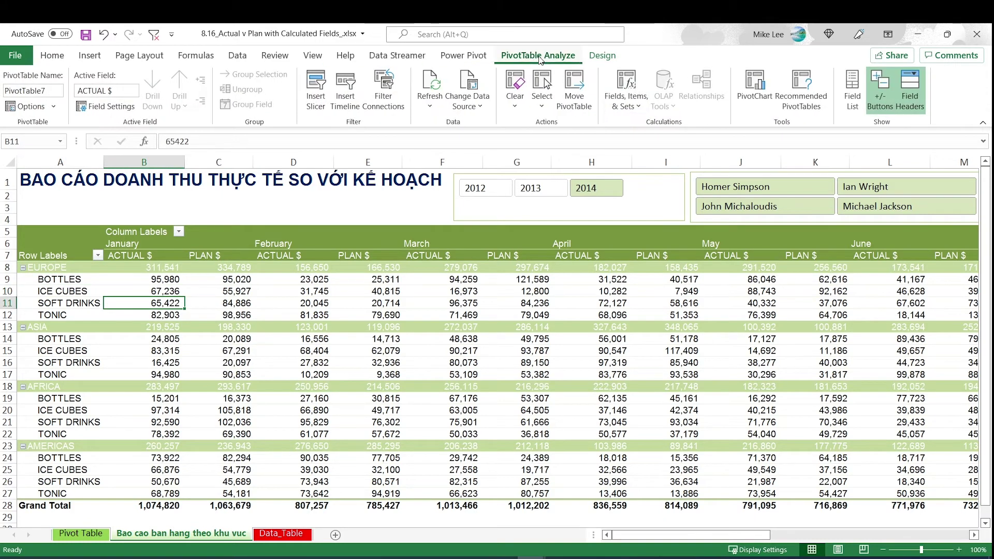
left_click(636, 109)
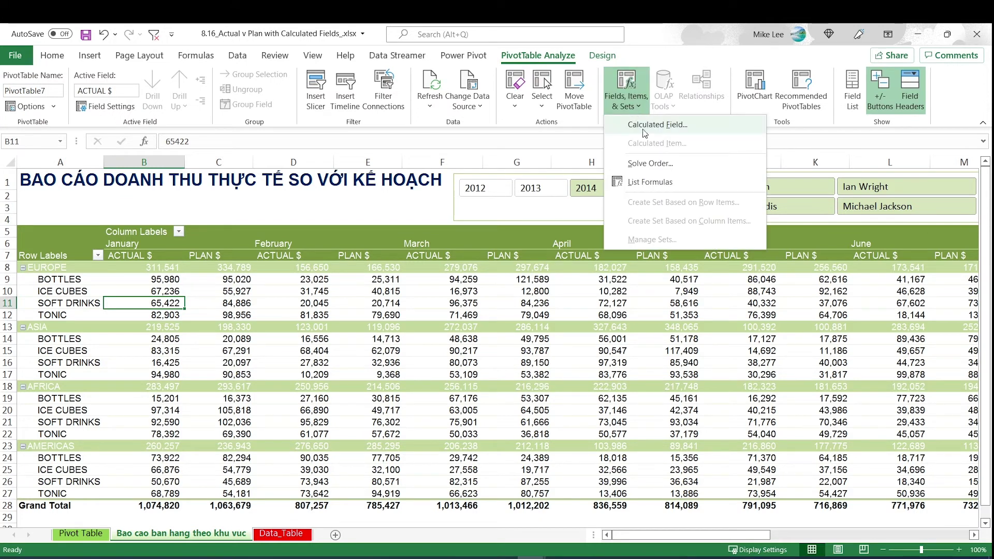
left_click(657, 125)
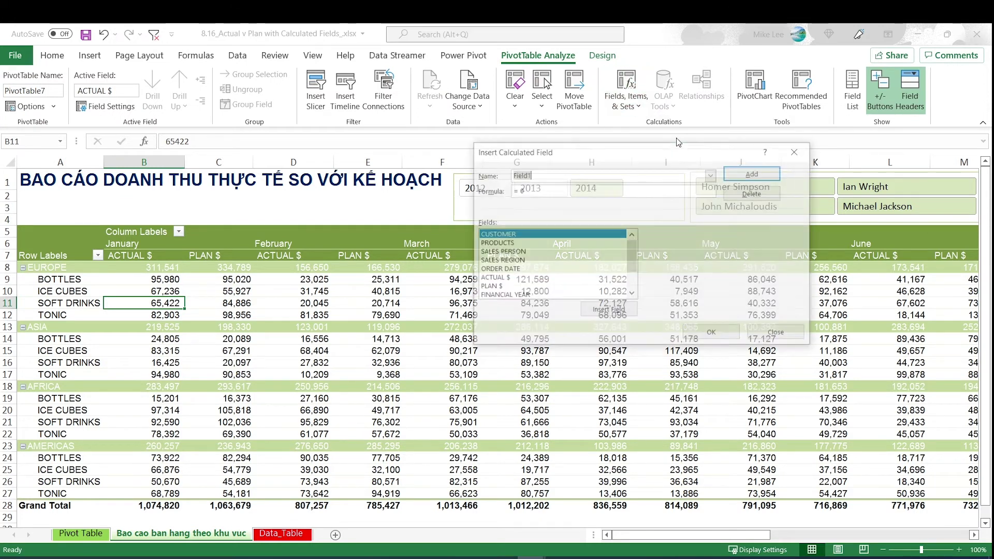
type("vA")
key("BackSpace")
key("BackSpace")
key("BackSpace")
type("Var Act vs Plan $")
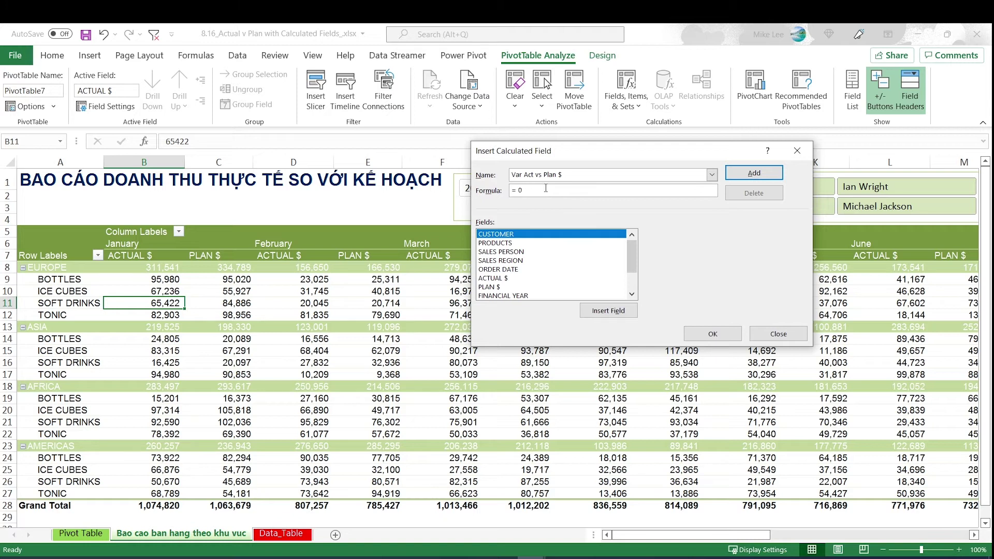
Set the calculated field's formula to = 'ACTUAL $' - 'PLAN $' and add it to the PivotTable
double_click(497, 279)
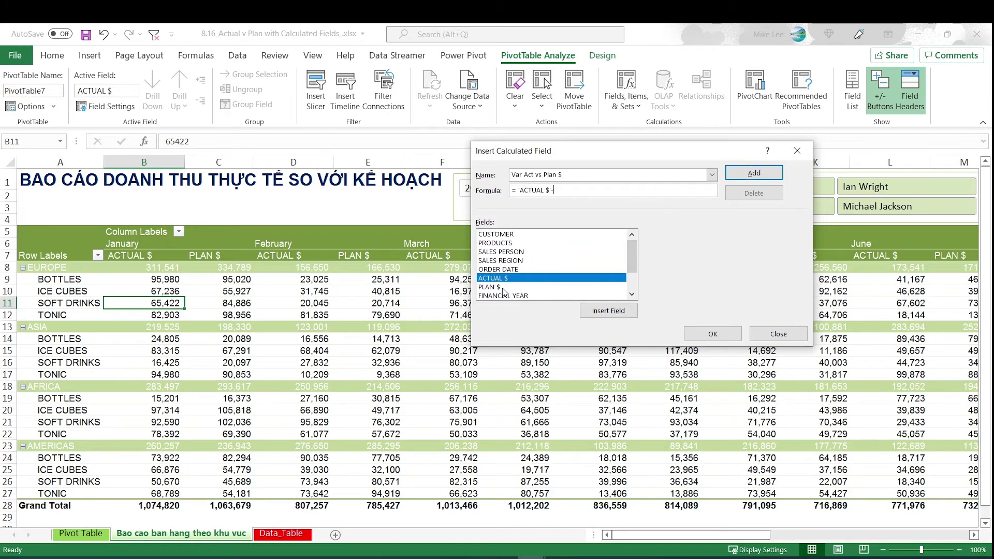
double_click(497, 287)
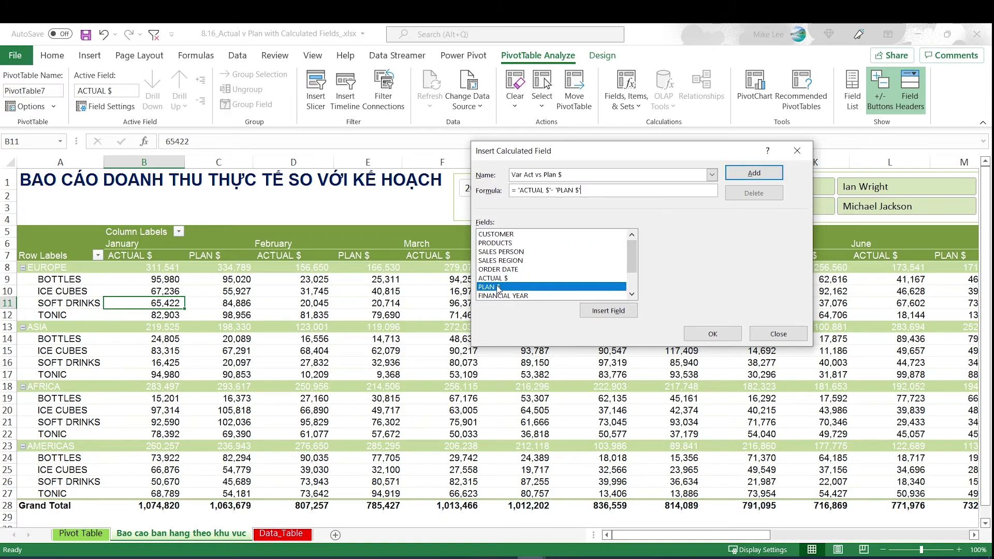
left_click(744, 173)
left_click(710, 334)
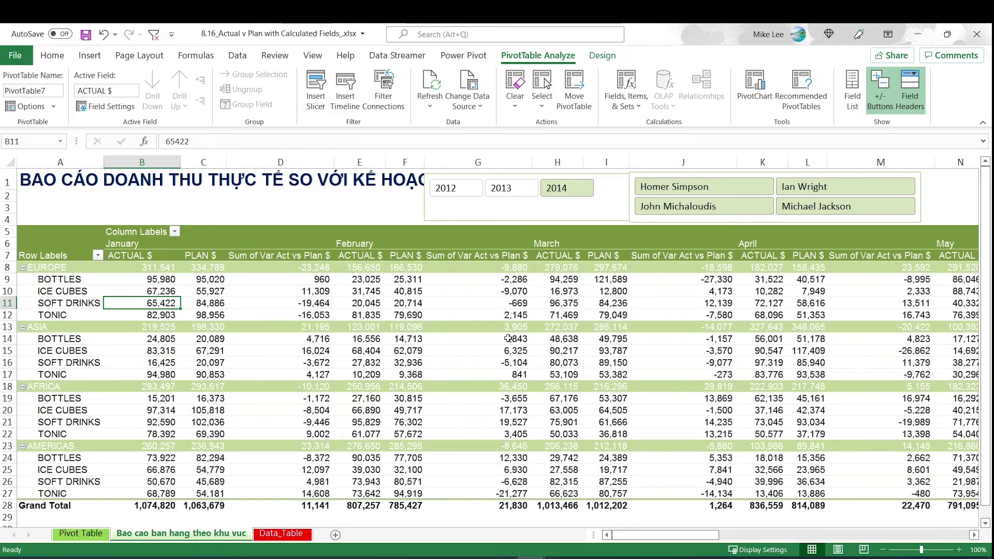
Remove the "Sum of" prefix from the variance header so it reads Var Act vs Plan $, and narrow column D to fit
left_click(326, 291)
left_click(270, 254)
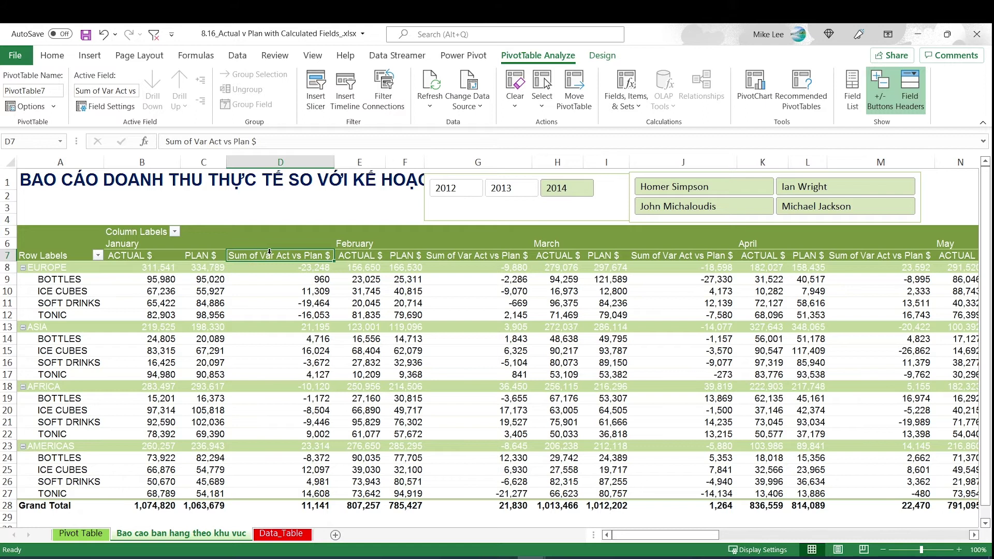
left_click_drag(193, 141, 160, 142)
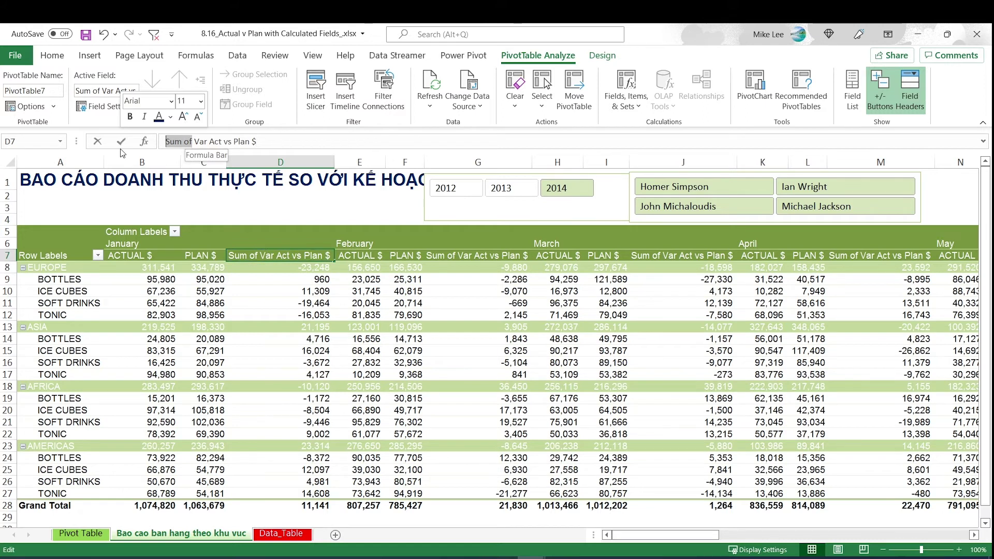
key("BackSpace")
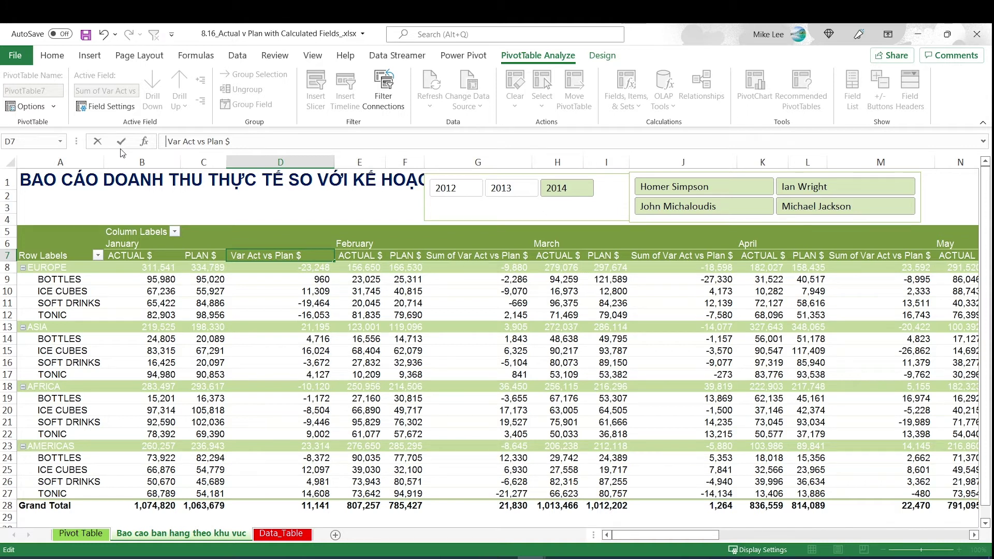
key("Return")
left_click(316, 314)
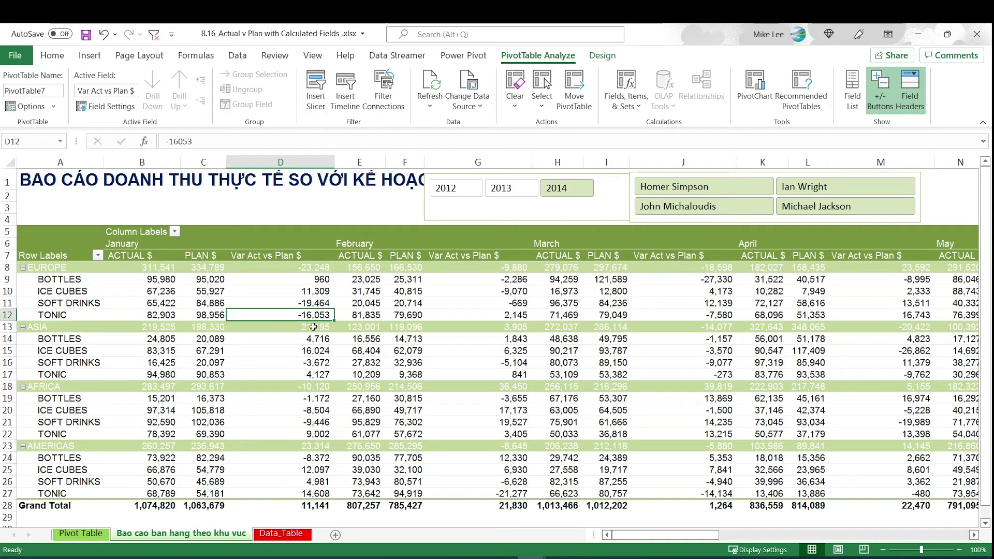
left_click_drag(305, 302, 307, 310)
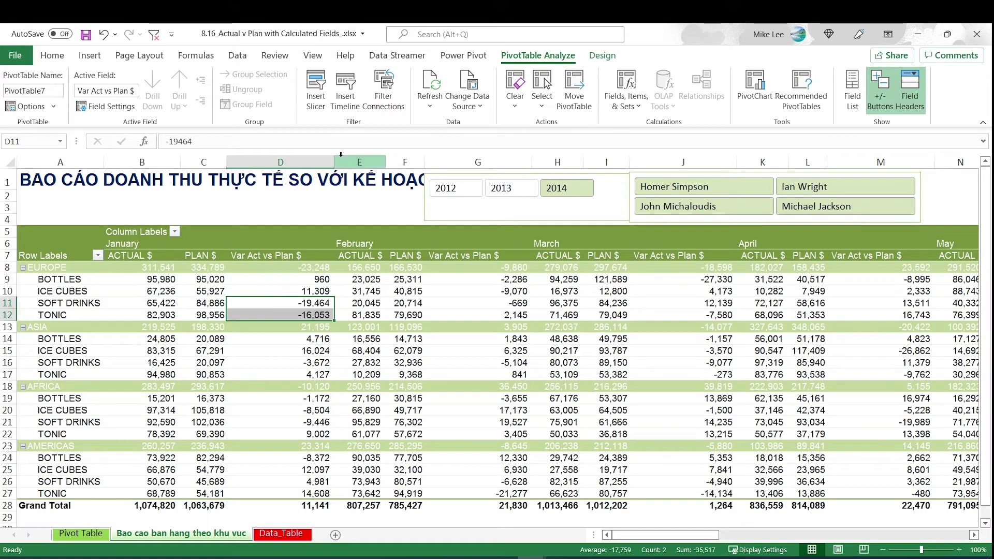
left_click_drag(334, 155, 305, 155)
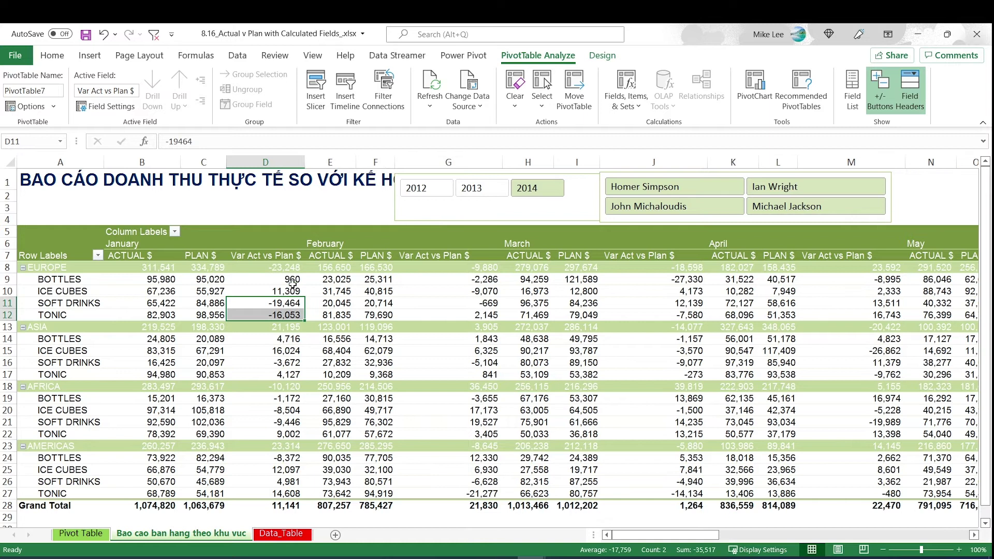
right_click(253, 281)
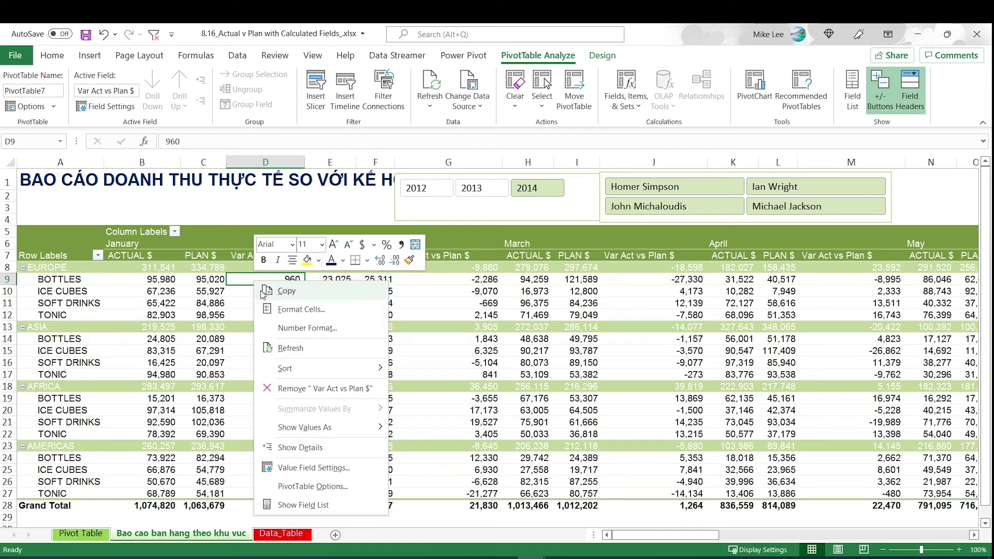
left_click(312, 468)
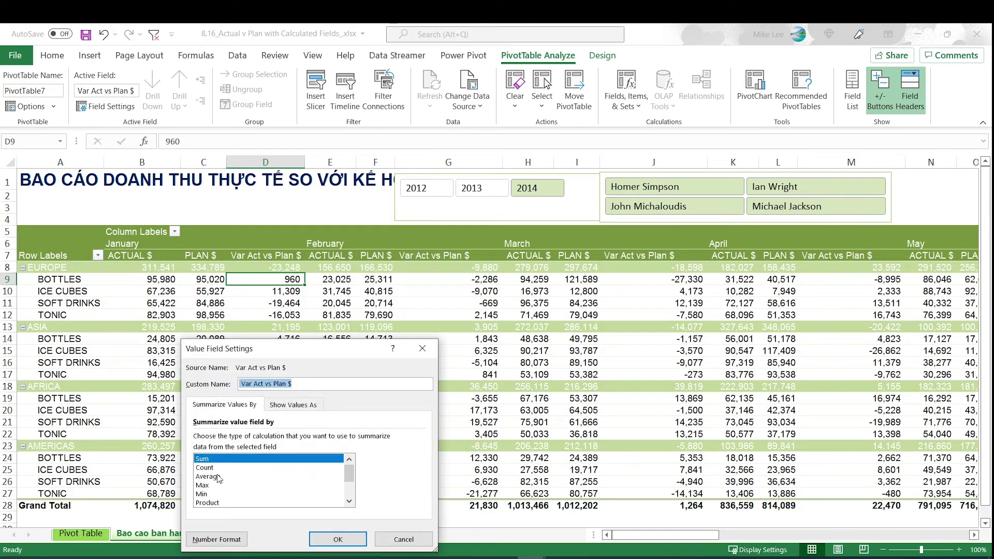
left_click(212, 540)
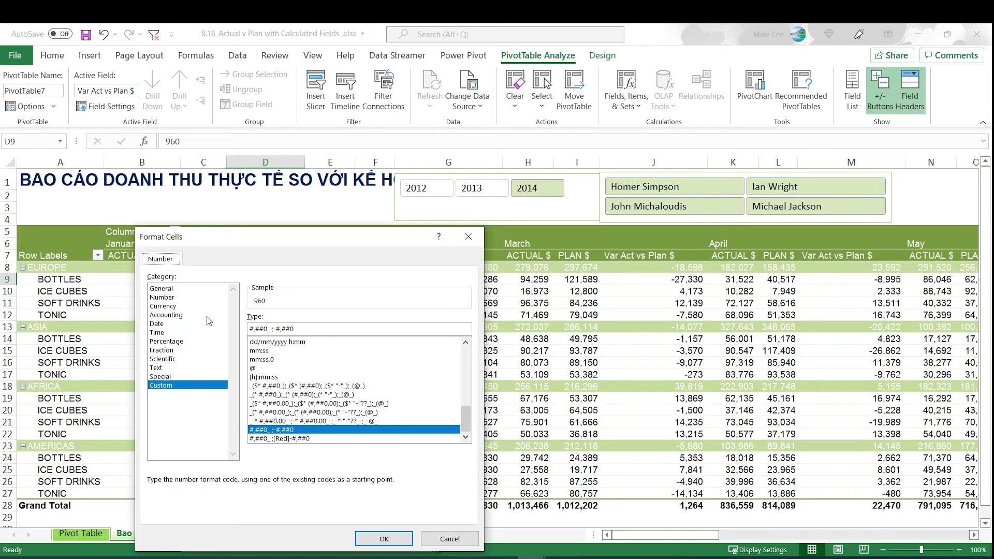
left_click(172, 315)
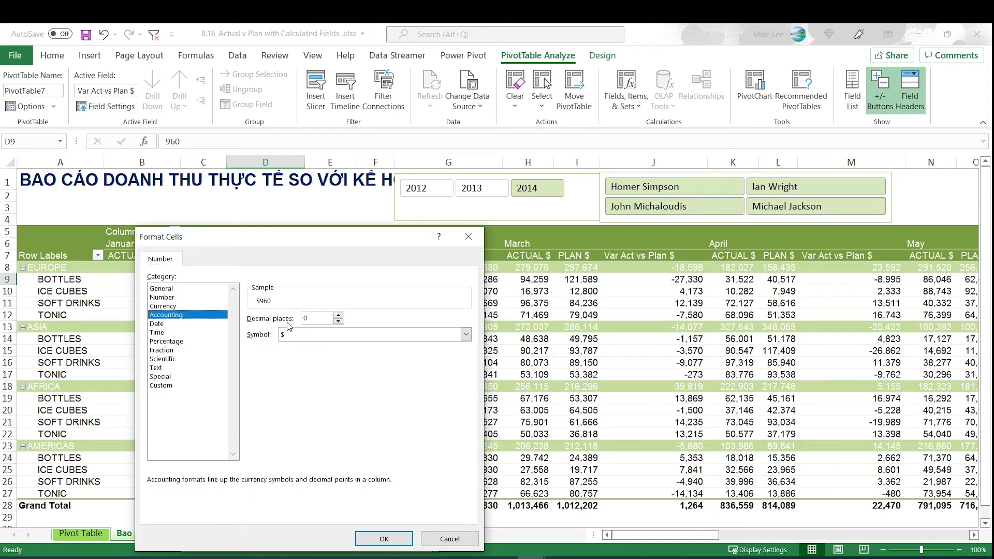
left_click(168, 342)
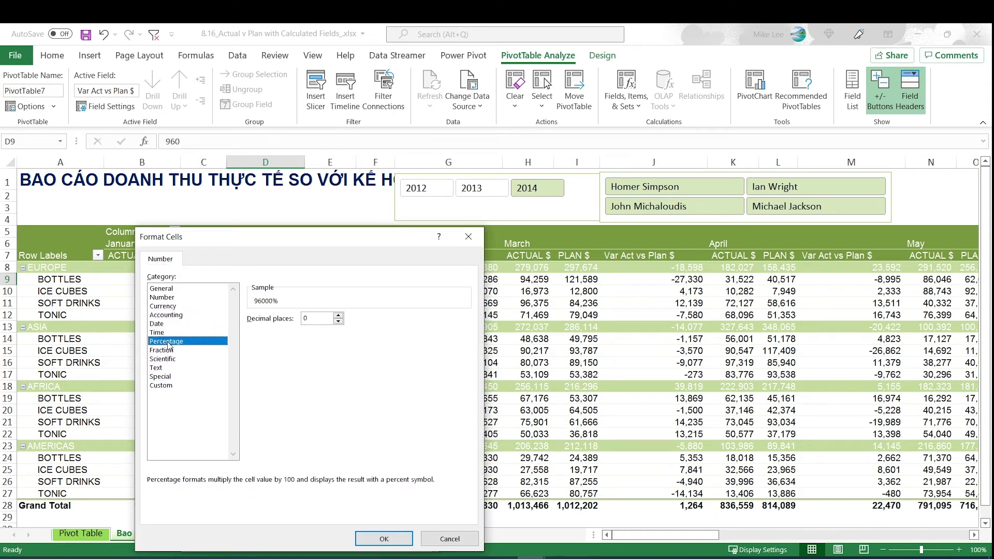
left_click(468, 237)
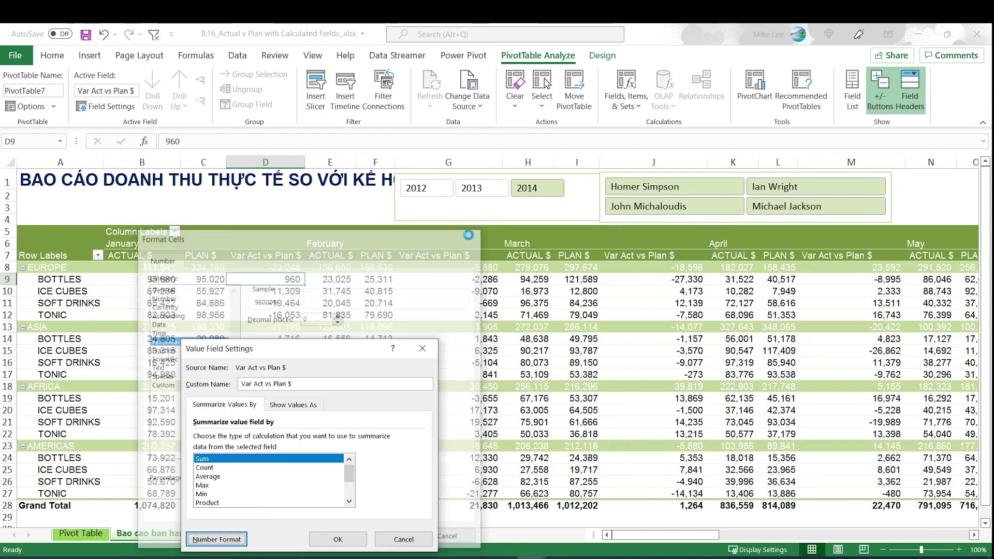
left_click(423, 348)
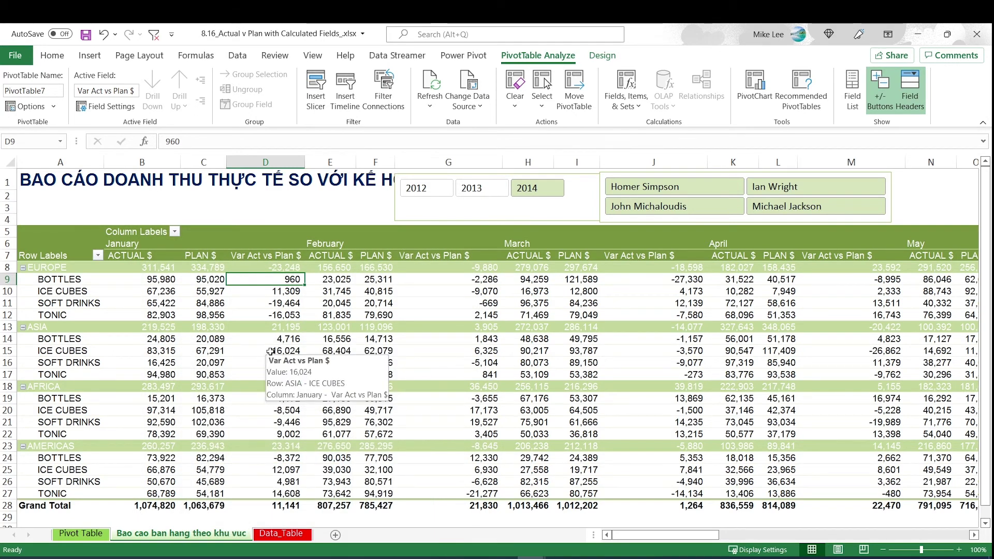
Format the January variance cell for EUROPE BOTTLES as Number with 0 decimals, thousands separator and negatives in black parentheses
key("ctrl+1")
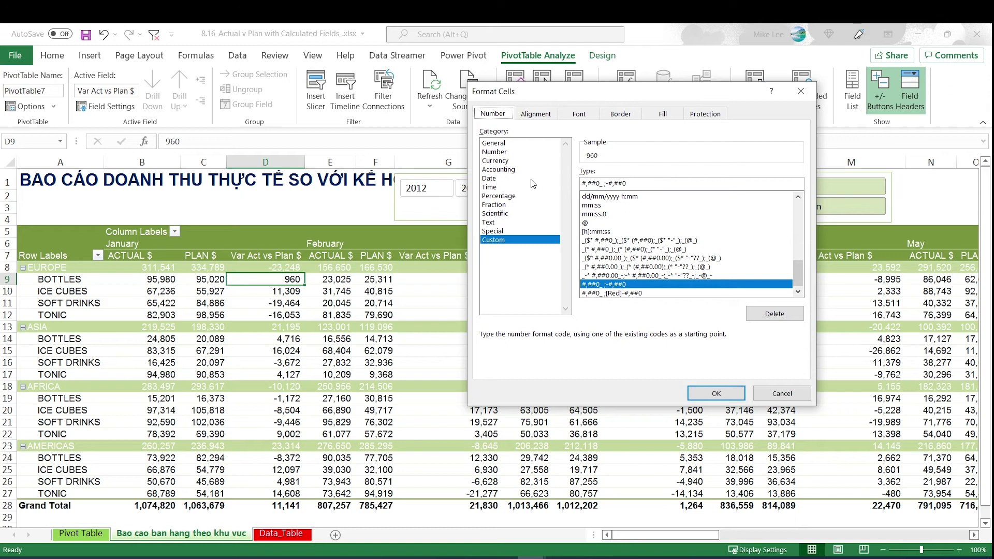
left_click(495, 152)
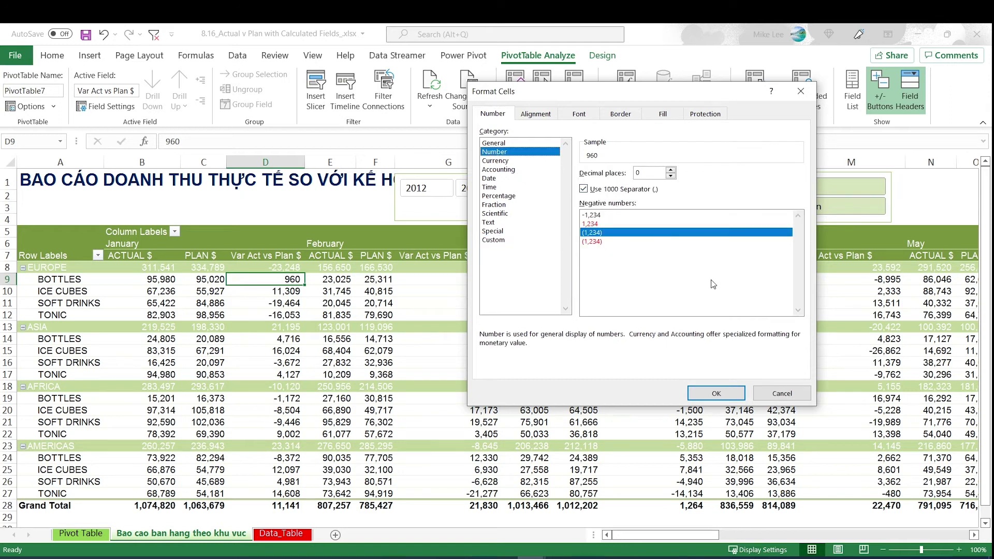
left_click(716, 393)
left_click(288, 352)
left_click(279, 309)
left_click(273, 278)
Format the Var Act vs Plan $ value field as Number with 0 decimals, thousands separator and negatives in red parentheses
right_click(270, 280)
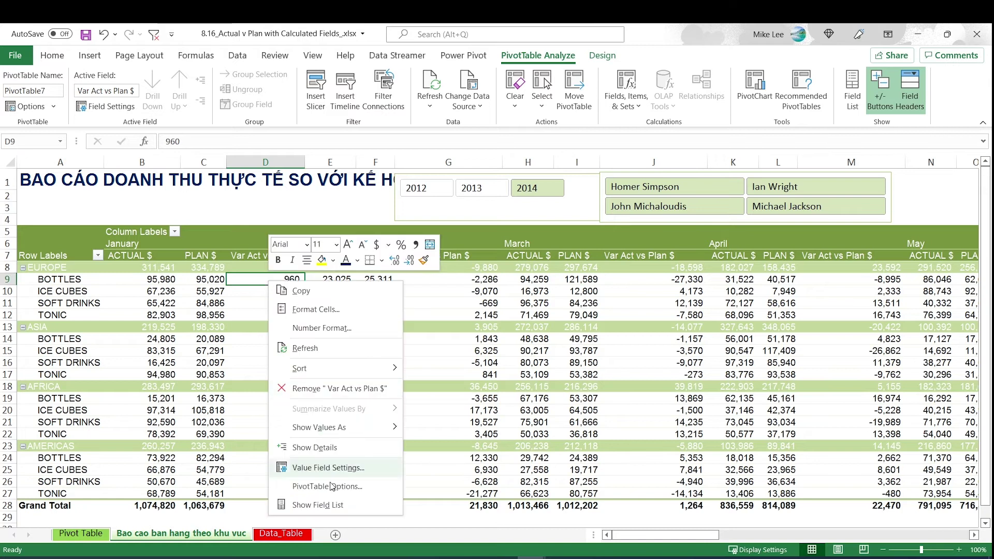
left_click(321, 467)
left_click(222, 541)
left_click(190, 298)
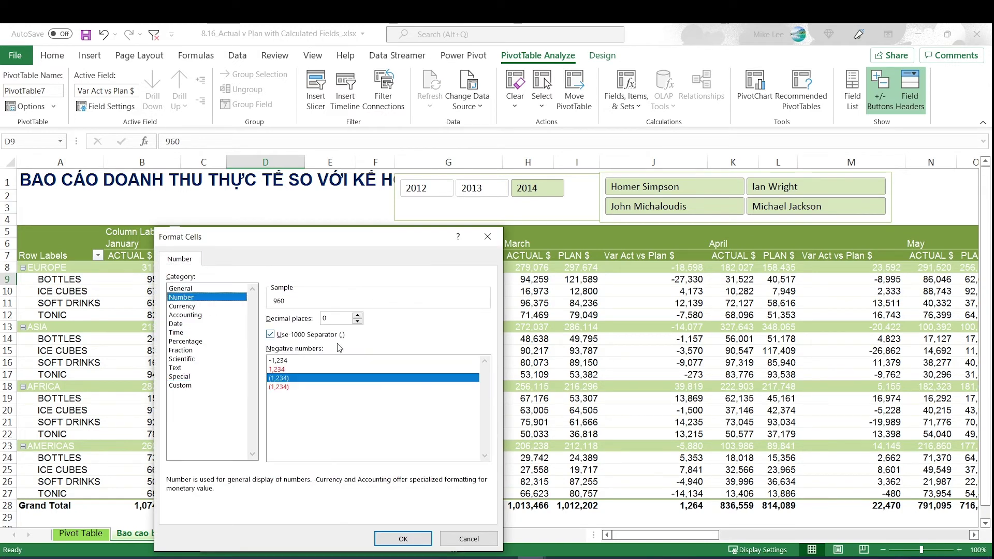
left_click(288, 389)
left_click(403, 539)
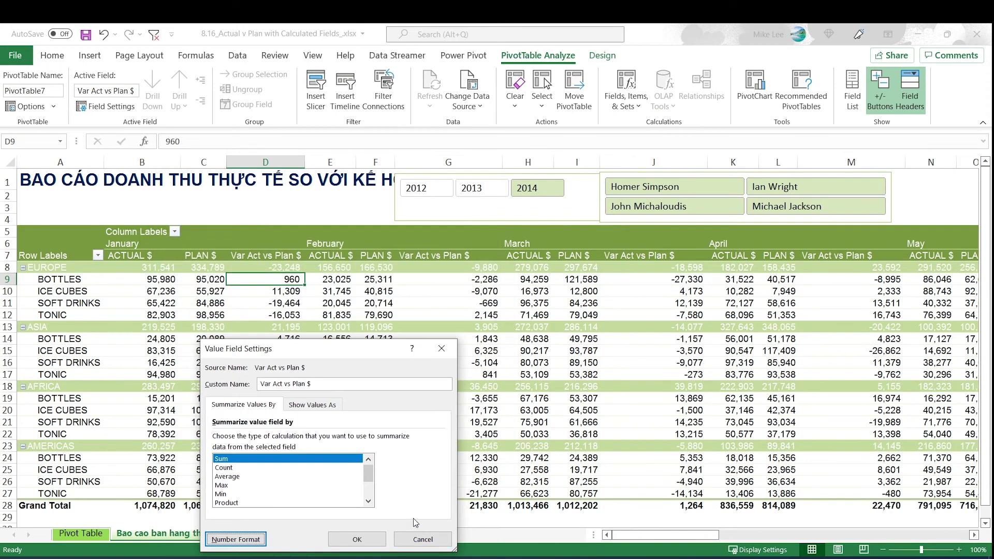
left_click(358, 541)
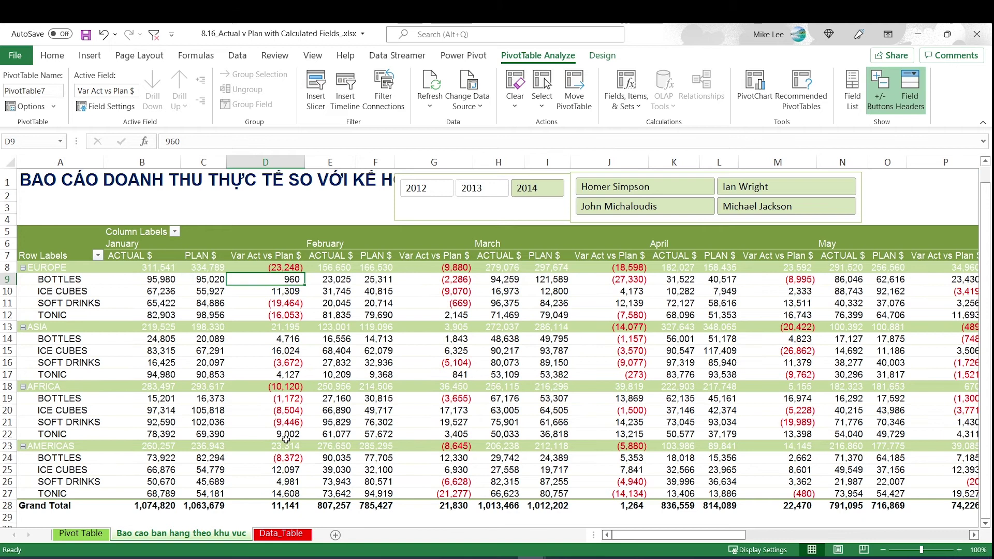
Check the quarter layout on the Pivot Table sheet, and group January, February and March in the regional report
left_click(81, 534)
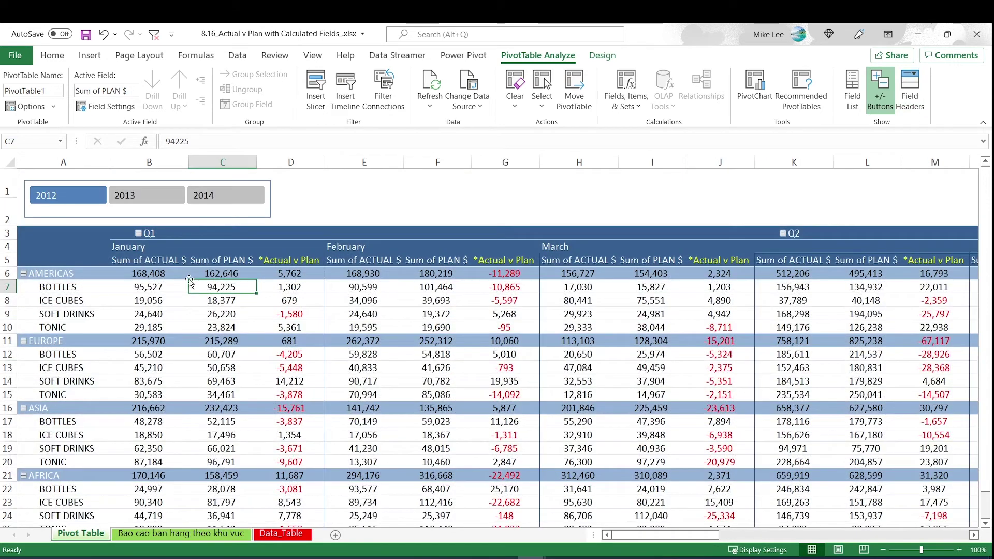
left_click(164, 534)
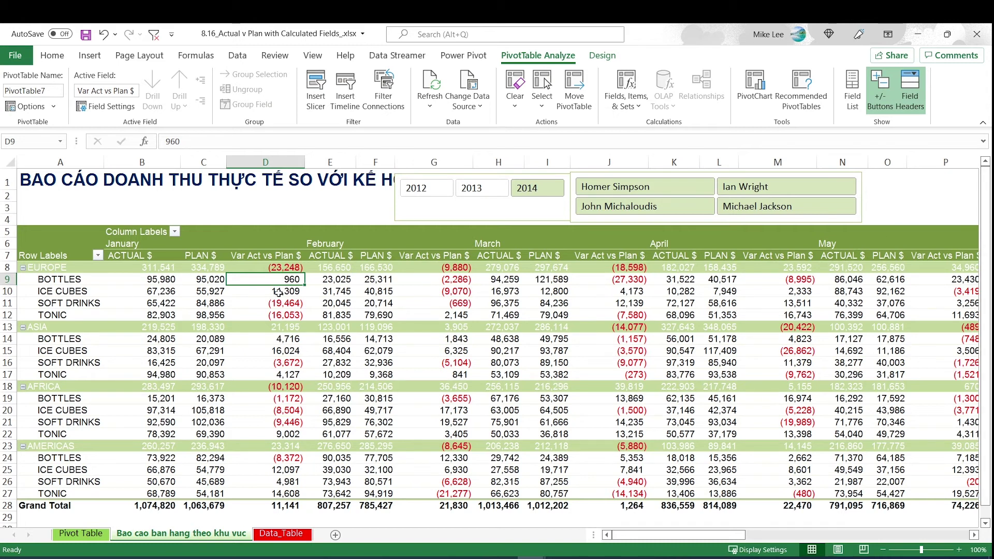
left_click_drag(123, 245, 497, 245)
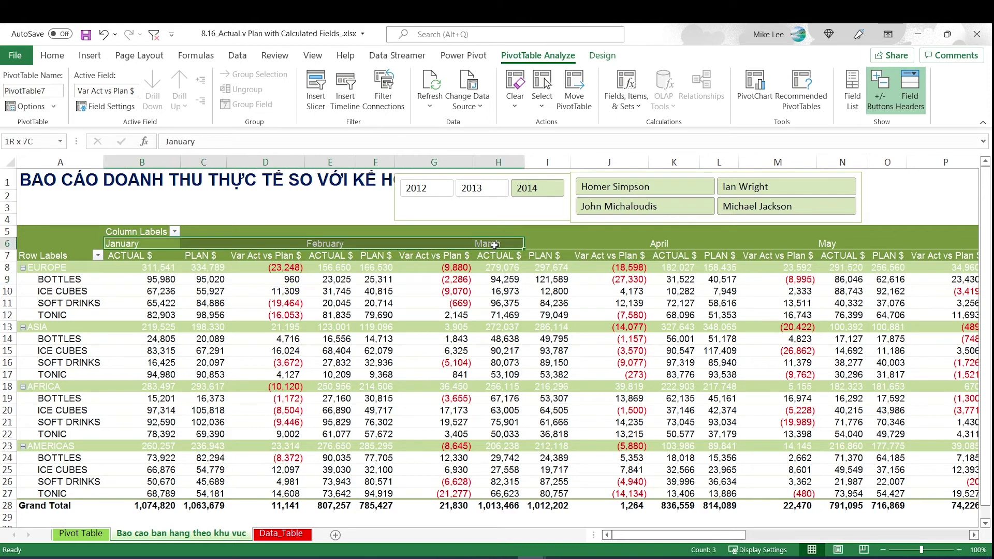
right_click(305, 249)
left_click(350, 398)
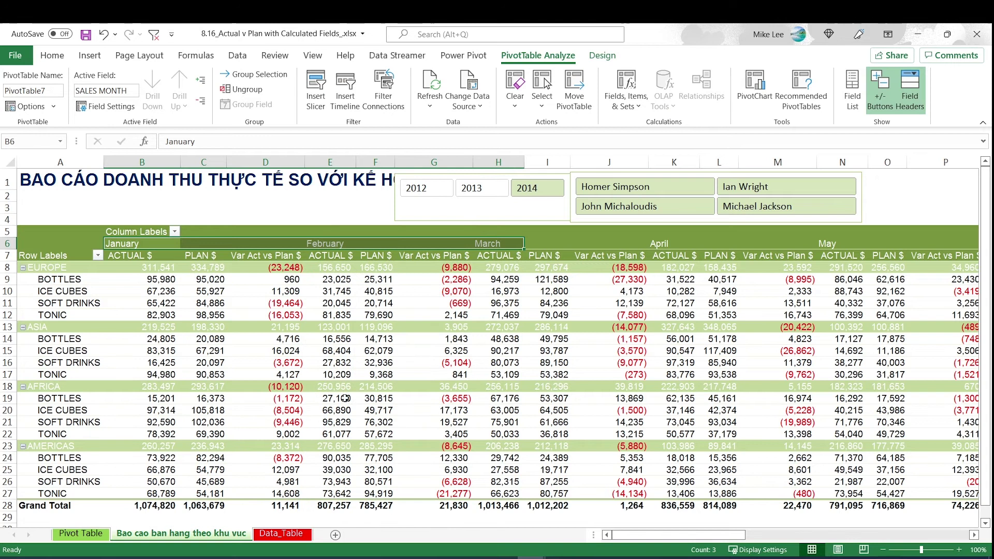
Rename the January–March group as Q1 and the group starting at April as Q2
left_click(675, 247)
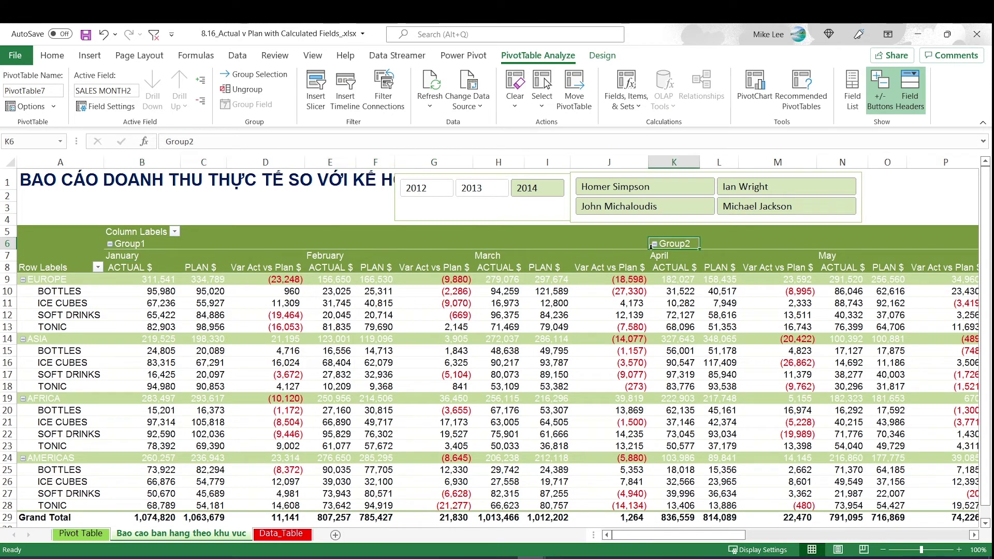
left_click(138, 244)
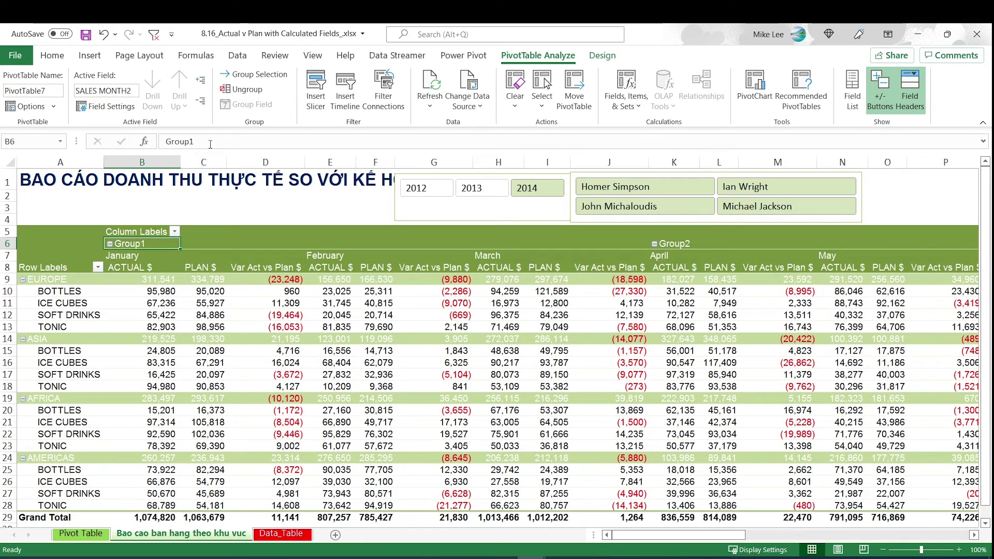
type("Q1")
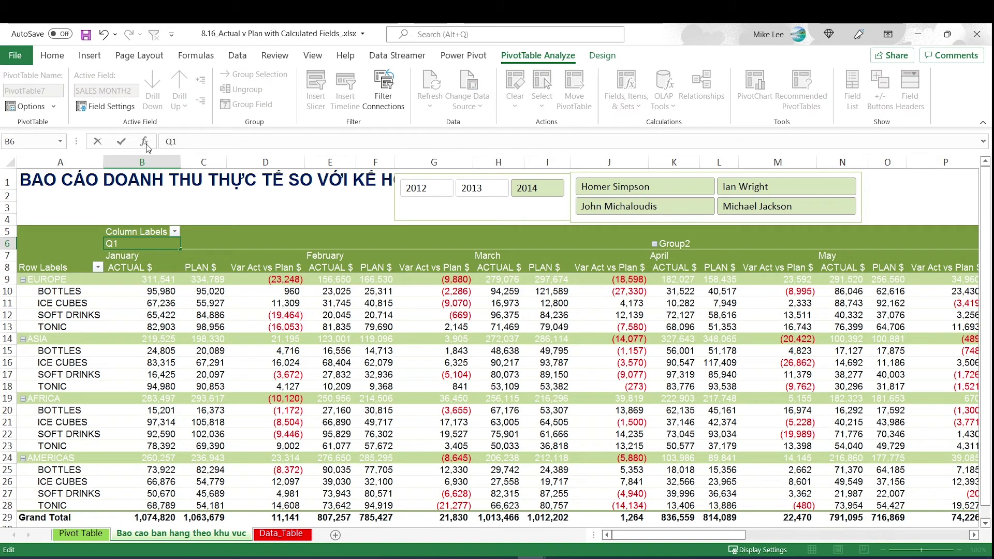
key("Return")
left_click(681, 245)
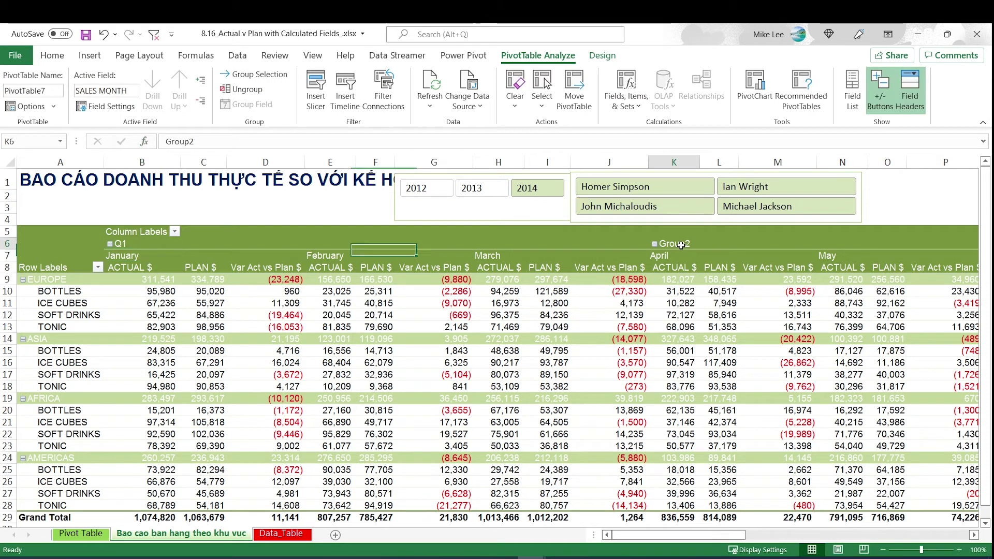
type("Q2")
key("Tab")
Rename the group starting at July as Q3 and the group starting at October as Q4
key("Tab")
key("Tab")
key("Tab")
key("Tab")
key("Tab")
key("Tab")
key("Tab")
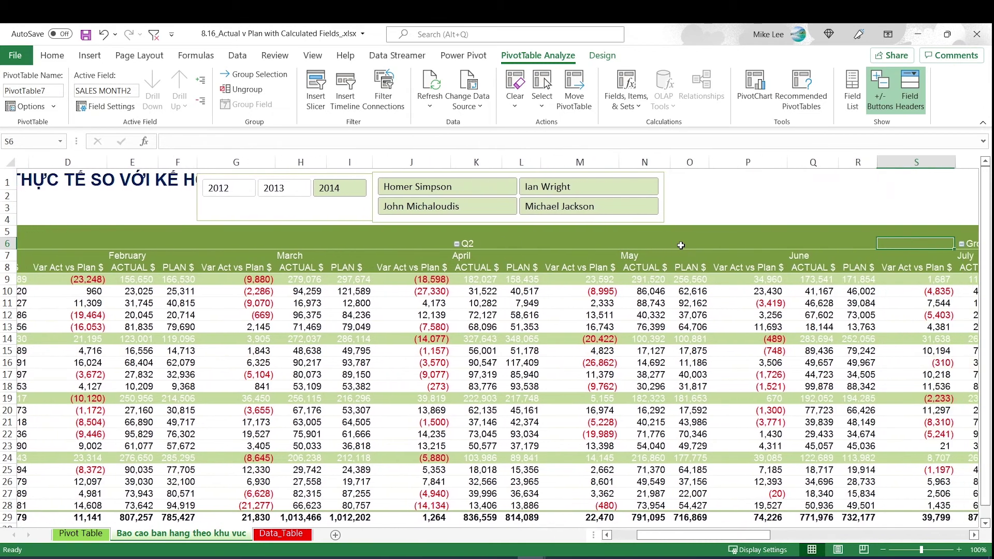
key("Tab")
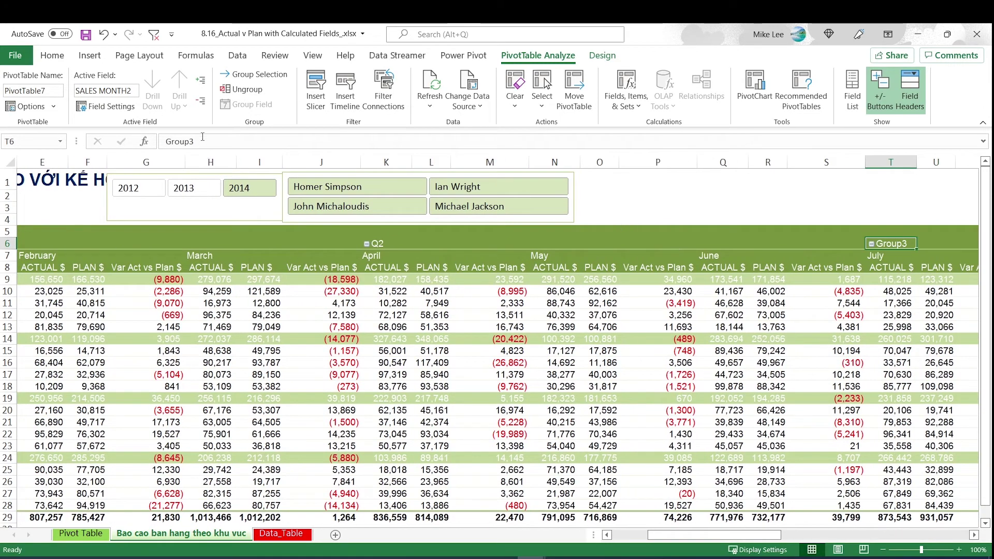
type("Q3")
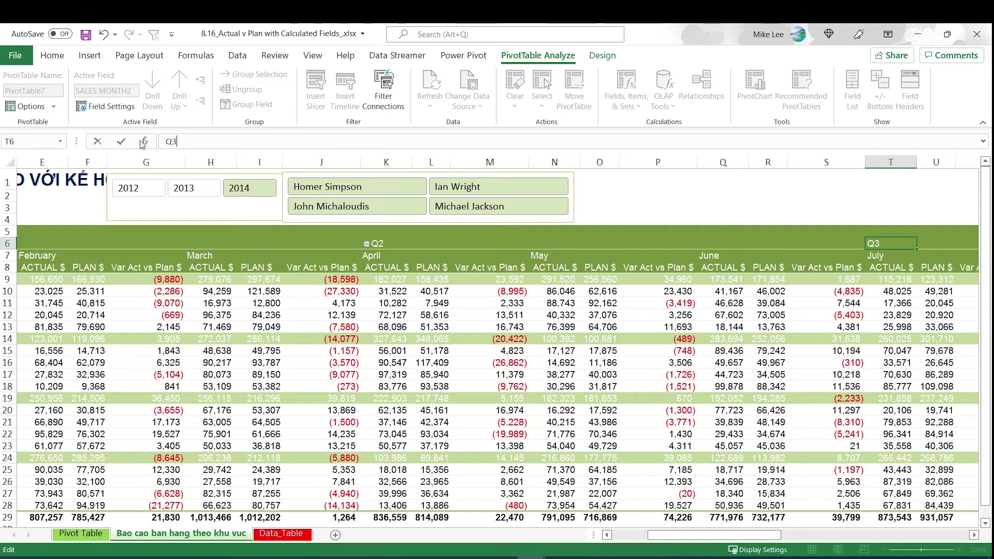
key("Return")
key("ctrl+Right")
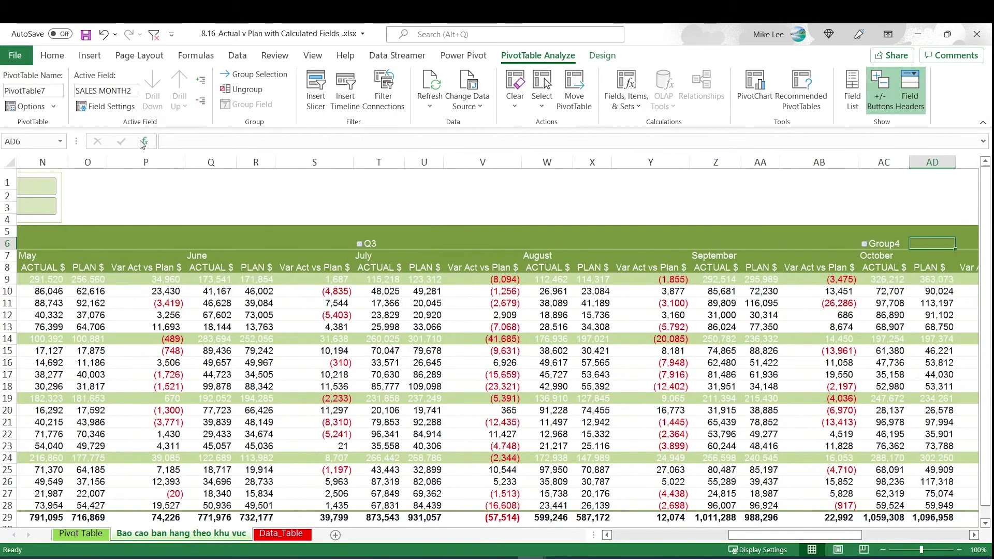
type("Q")
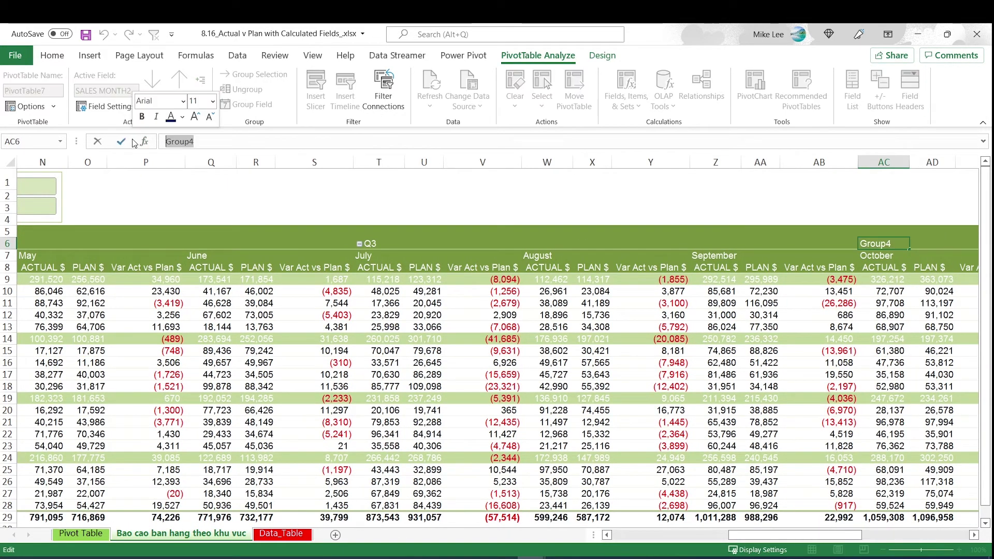
type("4")
key("Return")
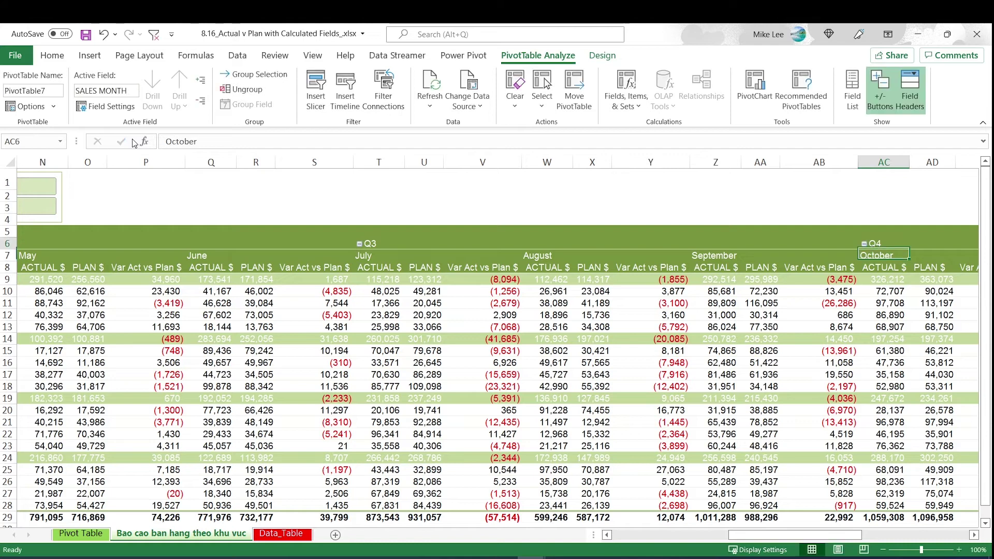
Review the quarter header row across to the total columns and return to the start of the report
key("ctrl+Right")
key("ctrl+Right")
key("ctrl+Right")
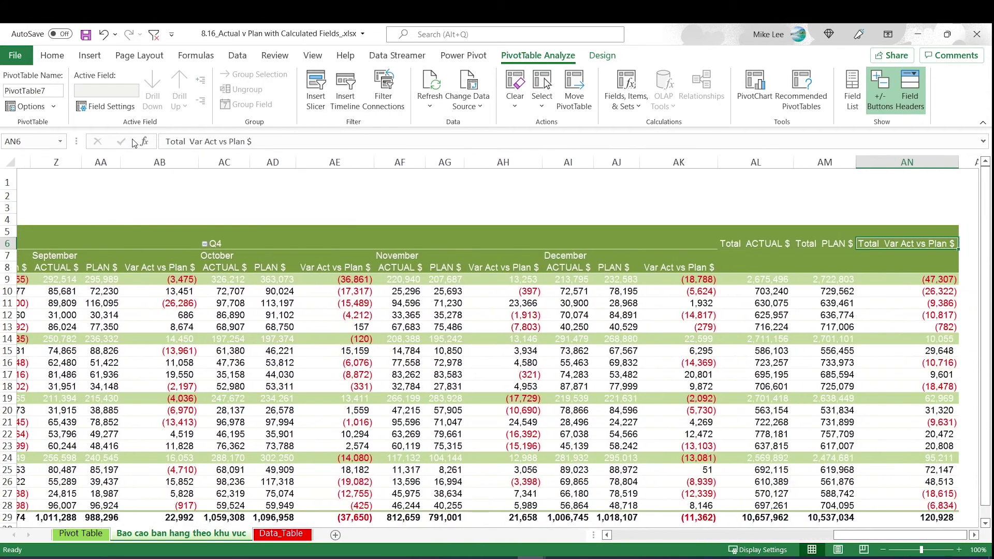
key("ctrl+Left")
key("ctrl+Left")
key("ctrl+Left")
key("ctrl+Left")
key("ctrl+Left")
key("ctrl+Left")
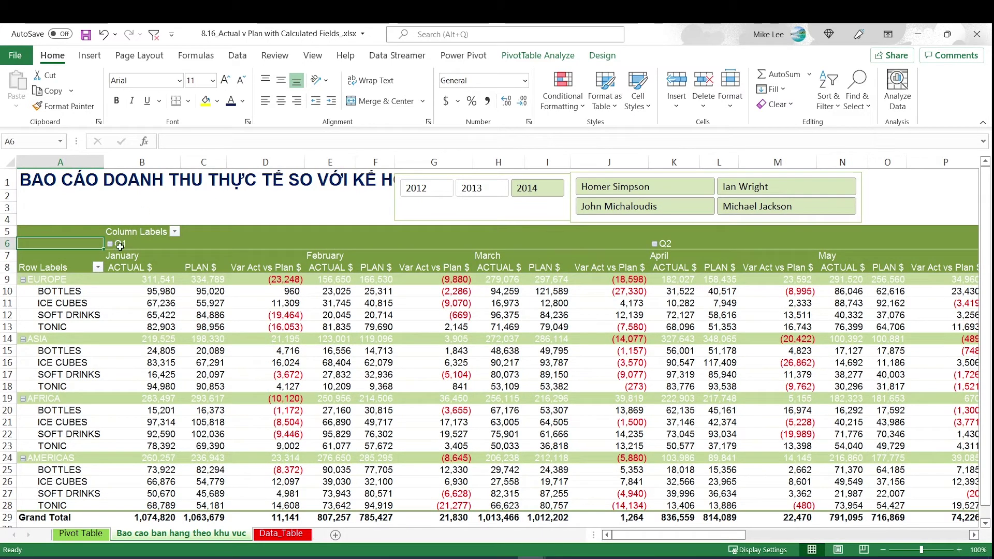
Collapse the entire quarter field so the regional report shows only Q1 to Q4 without the months
left_click(148, 244)
right_click(148, 244)
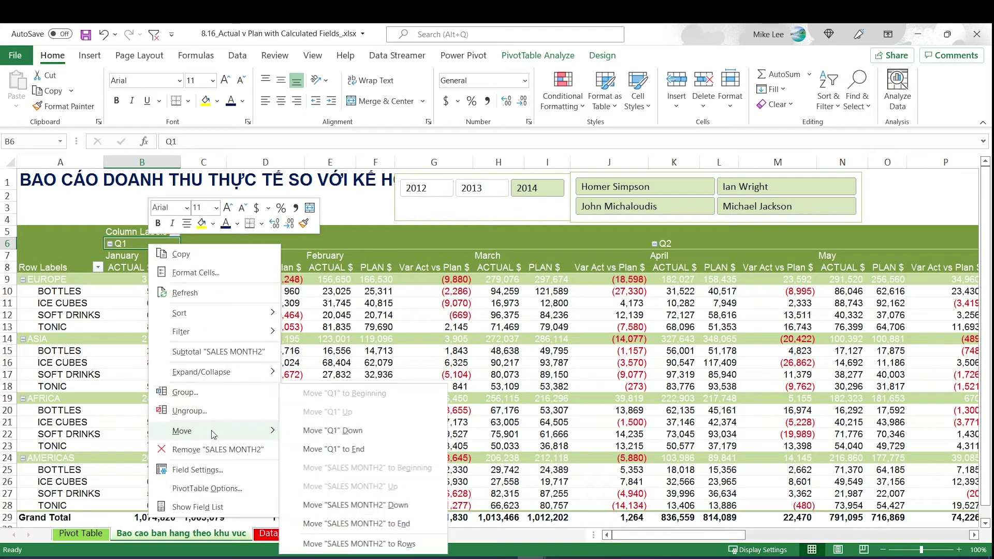
mouse_move(227, 374)
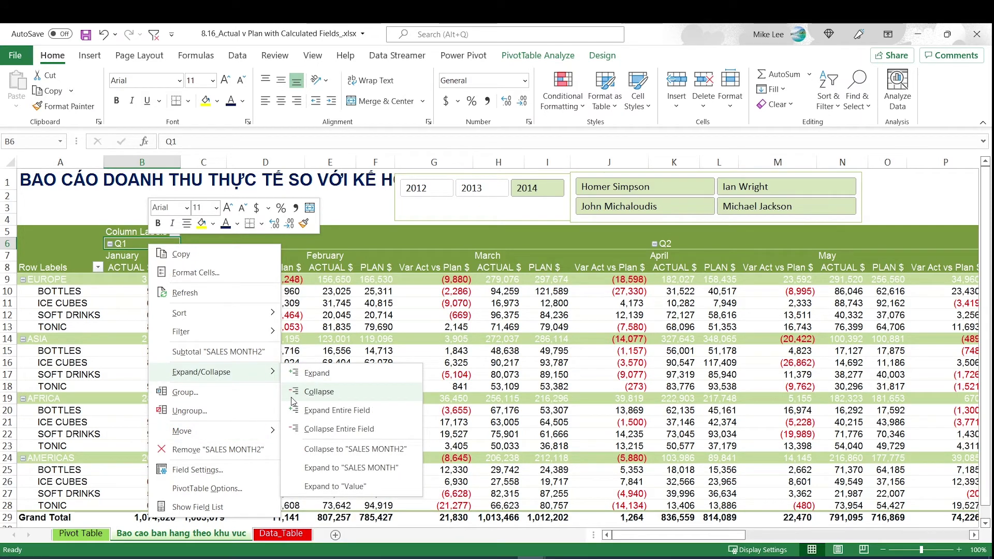
left_click(318, 431)
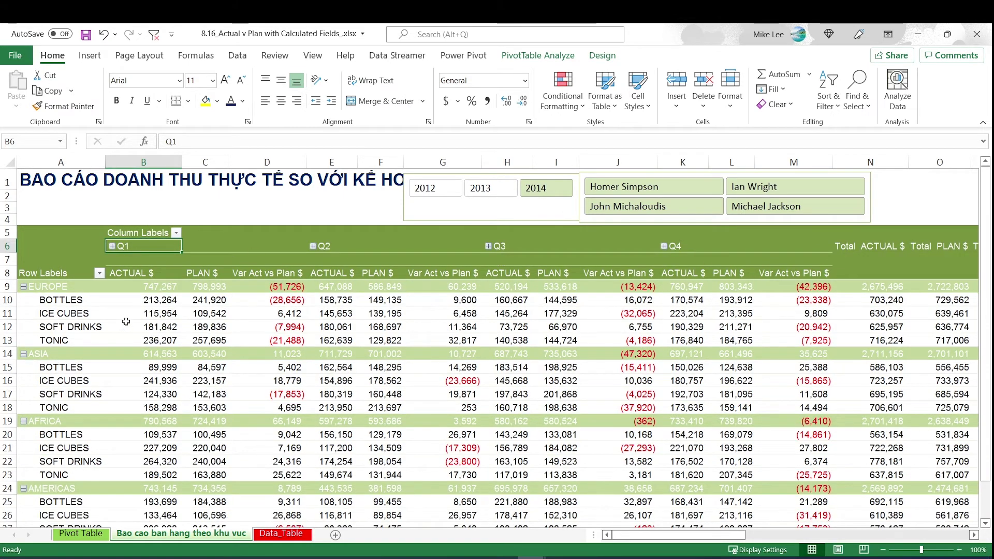
Freeze the header rows 1–8 and column A of the regional report, with the split at cell B9
left_click_drag(9, 232, 12, 273)
left_click(67, 162)
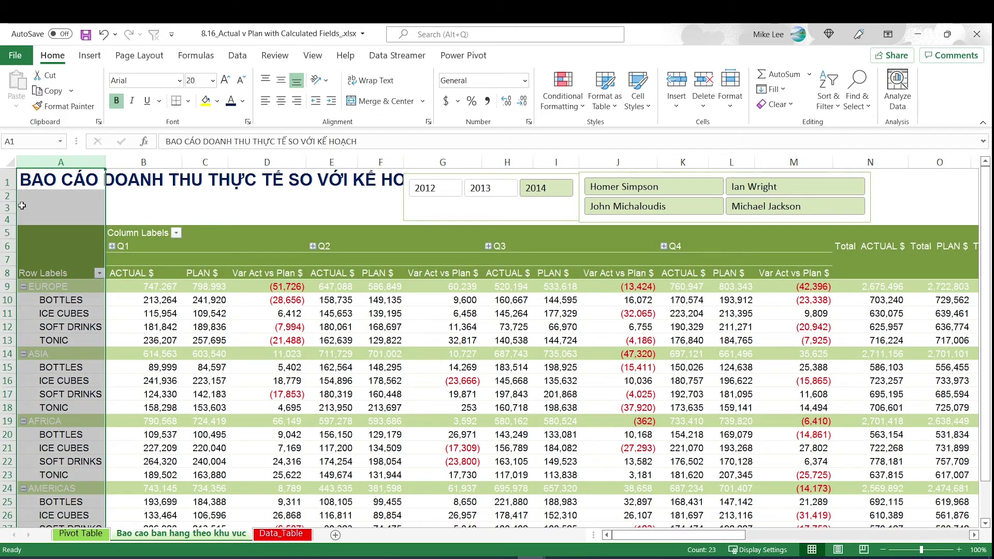
left_click(138, 289)
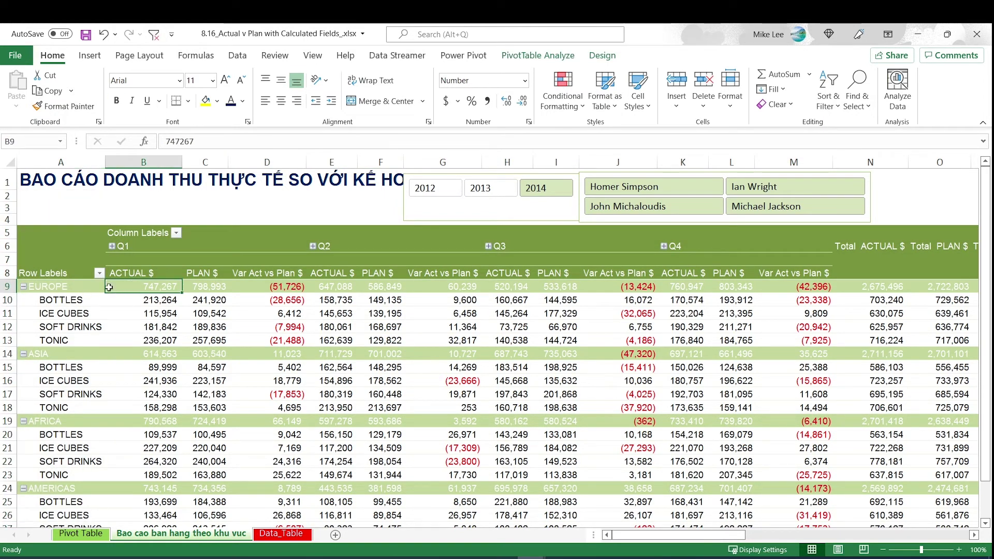
left_click(313, 56)
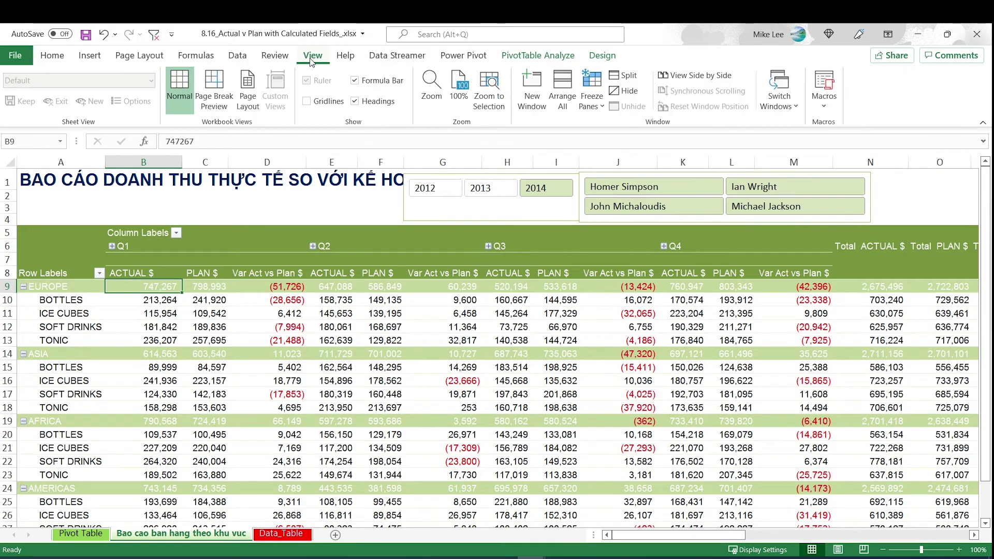
left_click(591, 103)
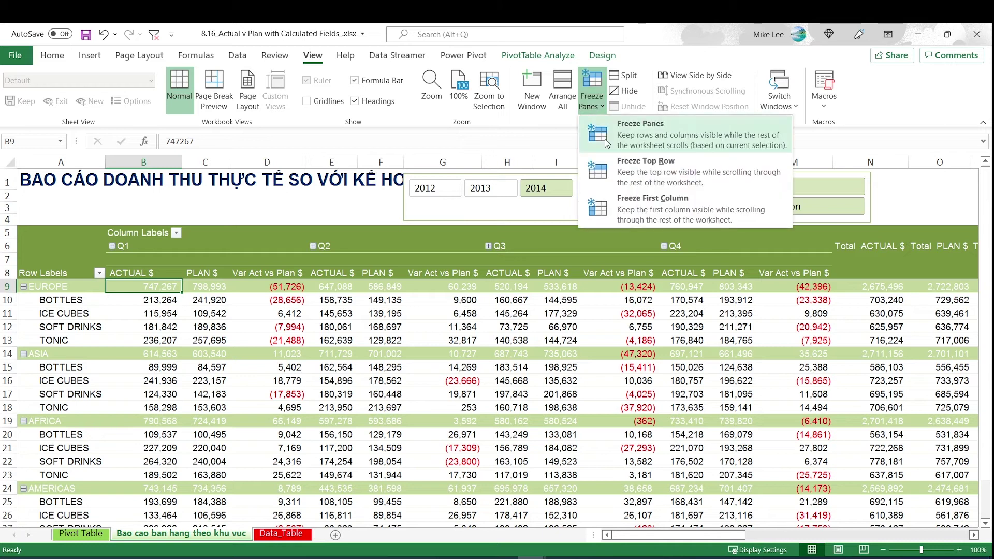
left_click(634, 137)
left_click(267, 327)
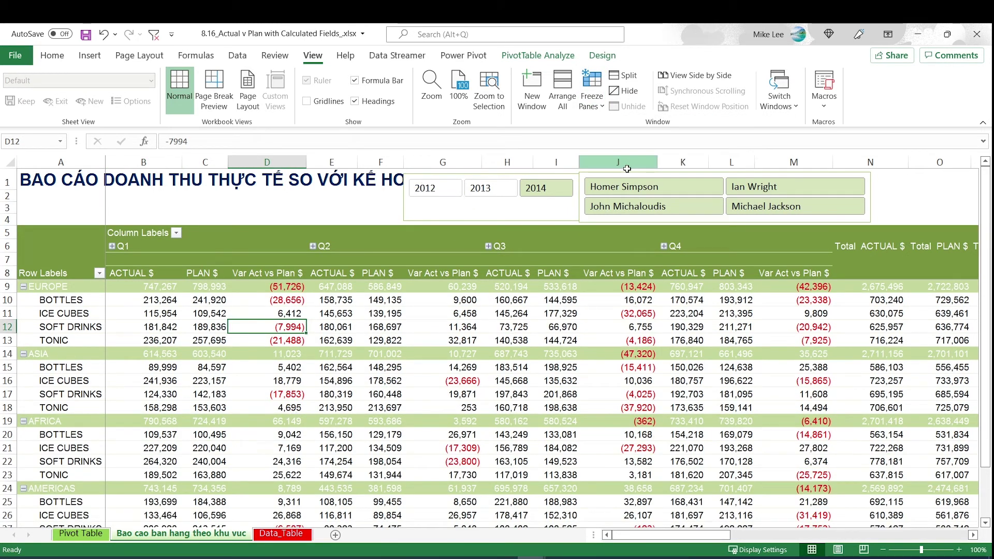
Move the salesperson slicer further right and shorten the year slicer from its upper edge so it clears the report title
left_click_drag(616, 174, 678, 174)
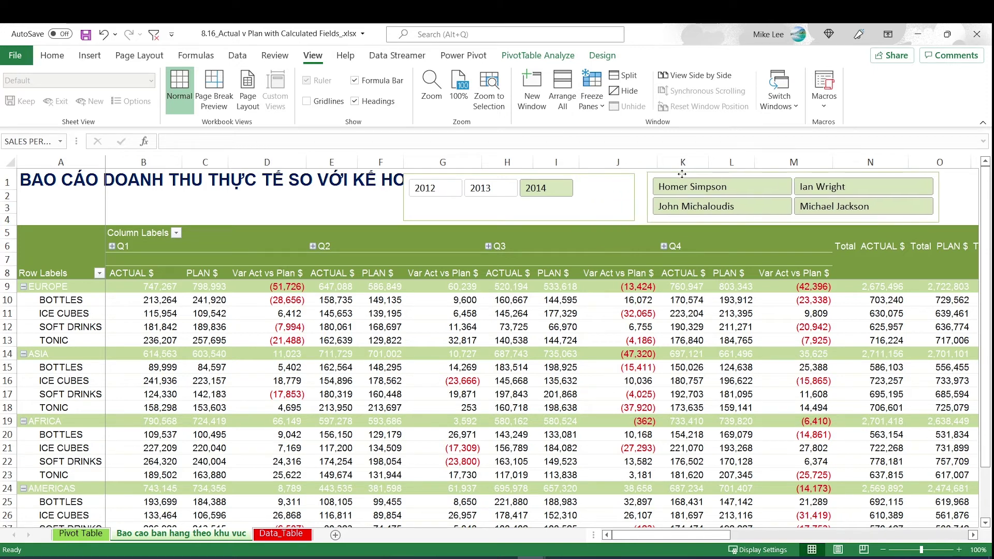
left_click_drag(588, 176, 592, 179)
left_click_drag(525, 177, 544, 192)
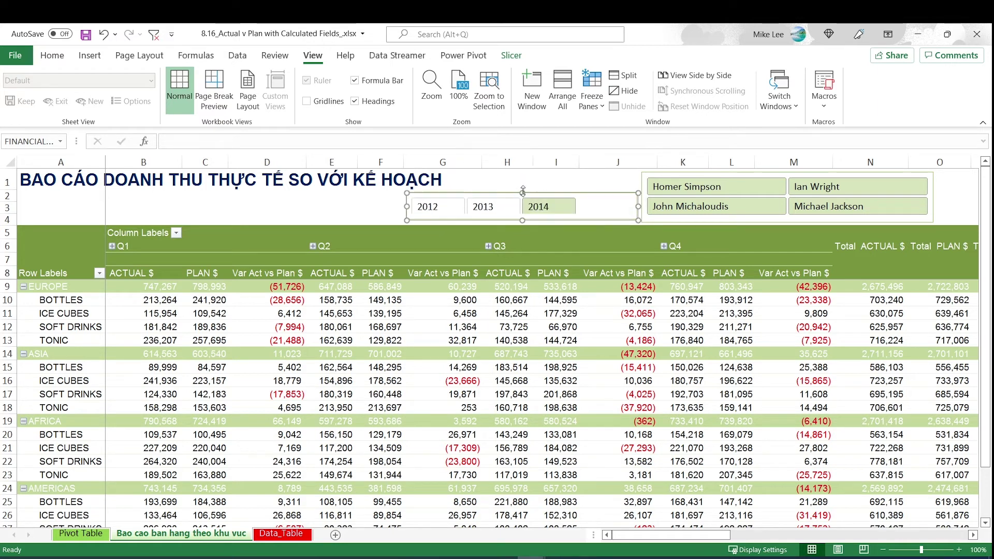
left_click_drag(522, 192, 525, 189)
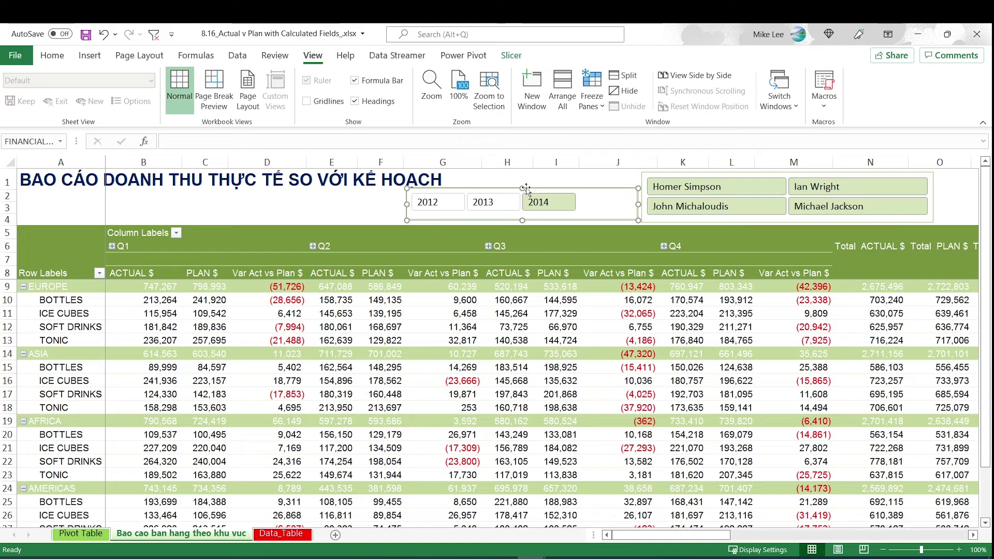
Set the salesperson slicer to 4 columns
left_click(734, 173)
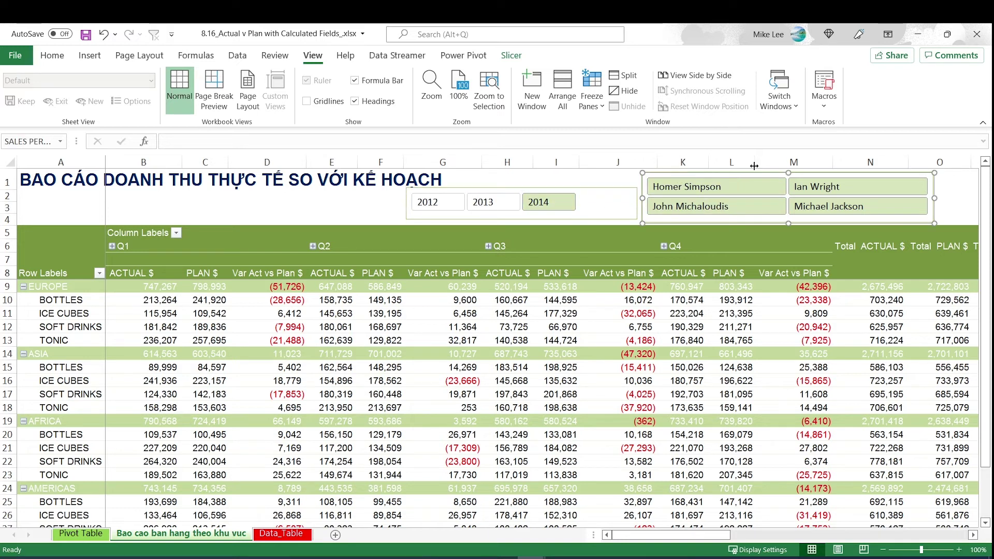
left_click(511, 55)
left_click(678, 74)
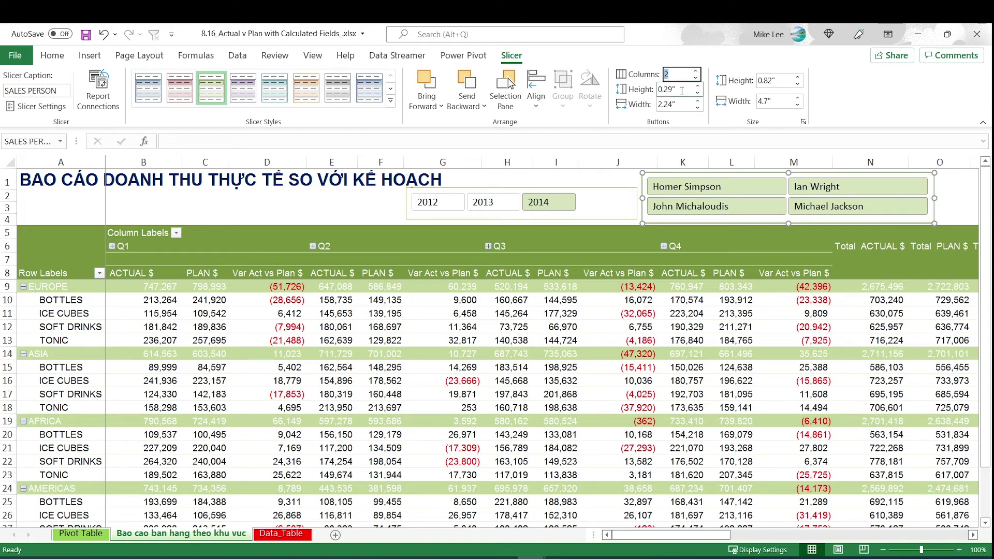
type("4")
key("Return")
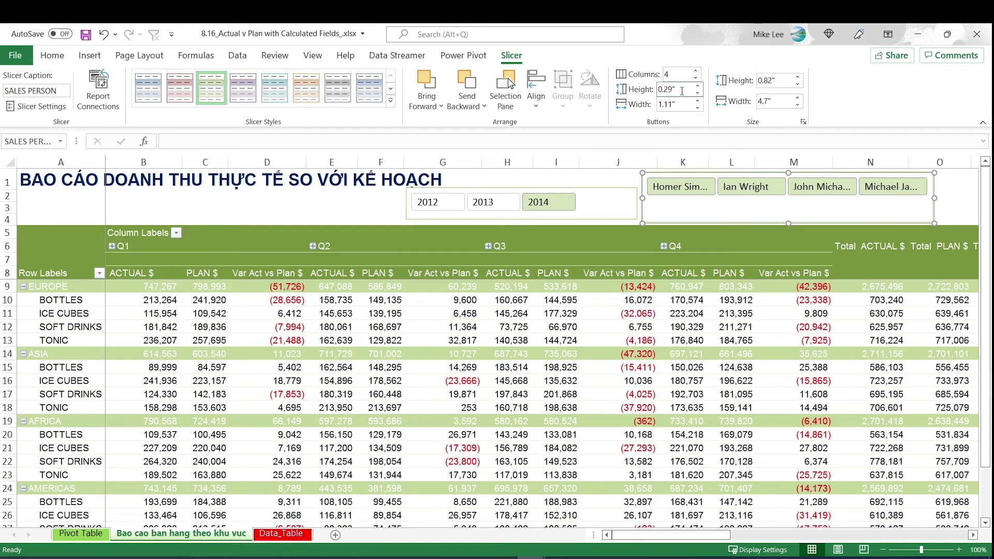
Widen the salesperson slicer to 5.29 inches and reduce its height to line up with the year slicer
left_click_drag(933, 198, 971, 198)
left_click_drag(804, 174, 769, 187)
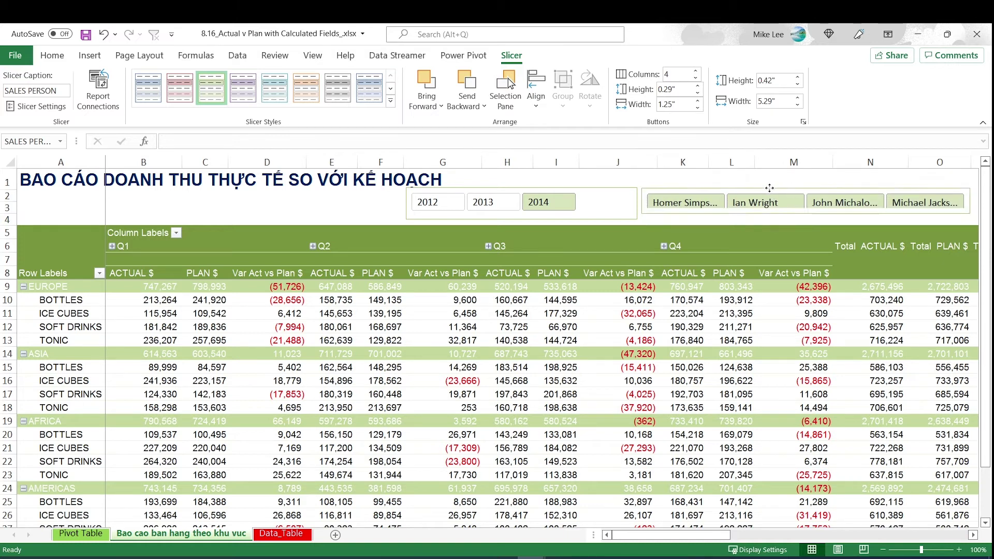
left_click(804, 219)
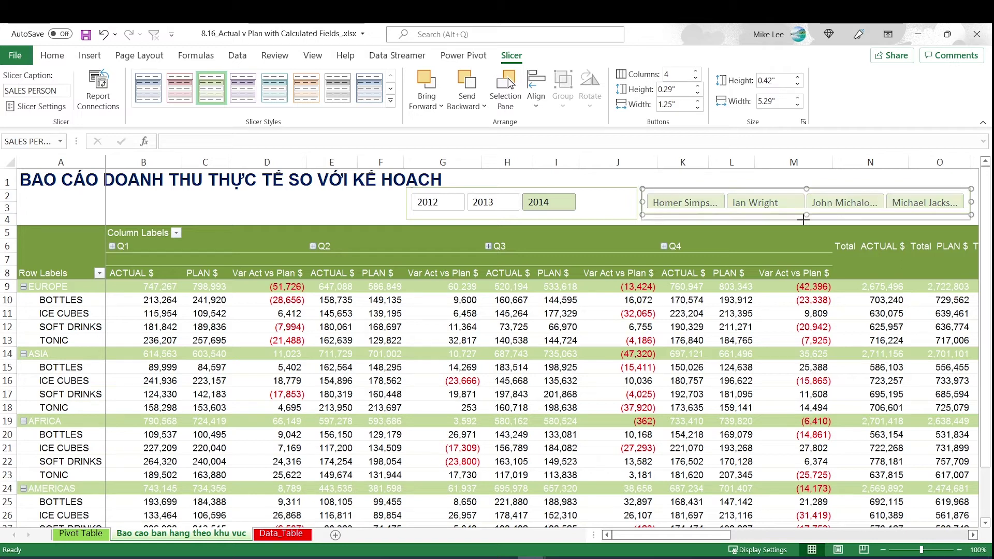
left_click_drag(804, 219, 804, 221)
left_click(303, 202)
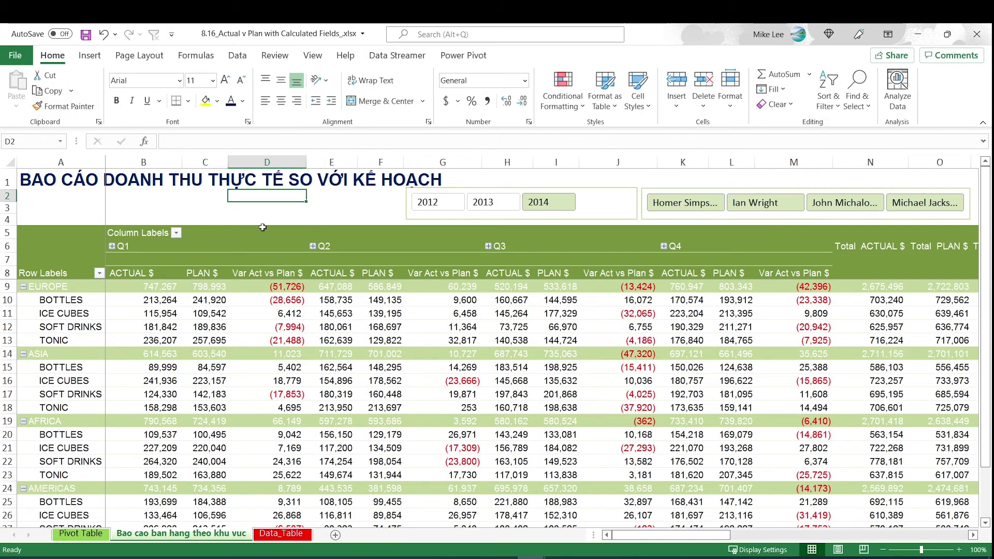
Check the frozen headers down to the grand total, and examine the Europe Bottles figures from Q1 through the total variance
scroll(291, 324, "down", 3)
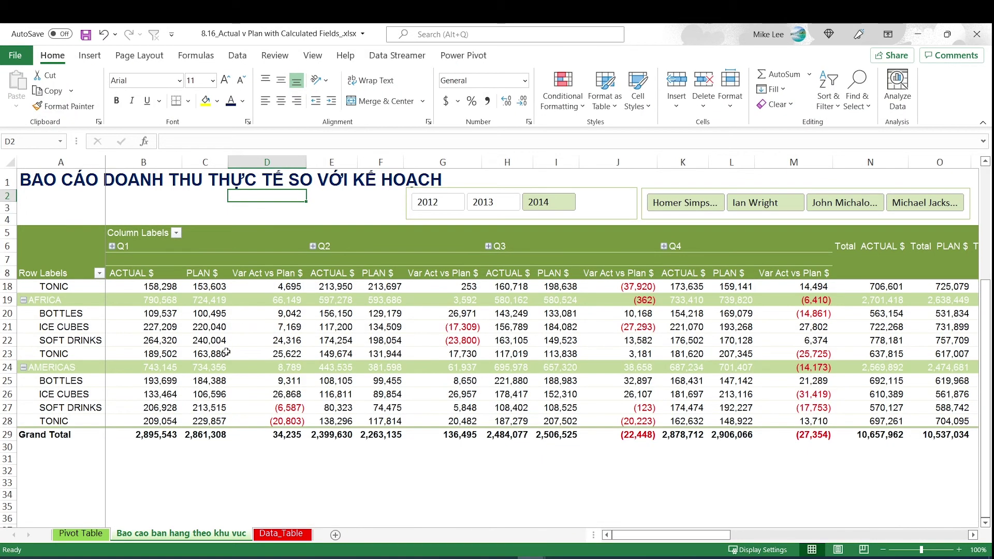
scroll(152, 432, "up", 3)
scroll(161, 440, "down", 3)
scroll(169, 447, "up", 3)
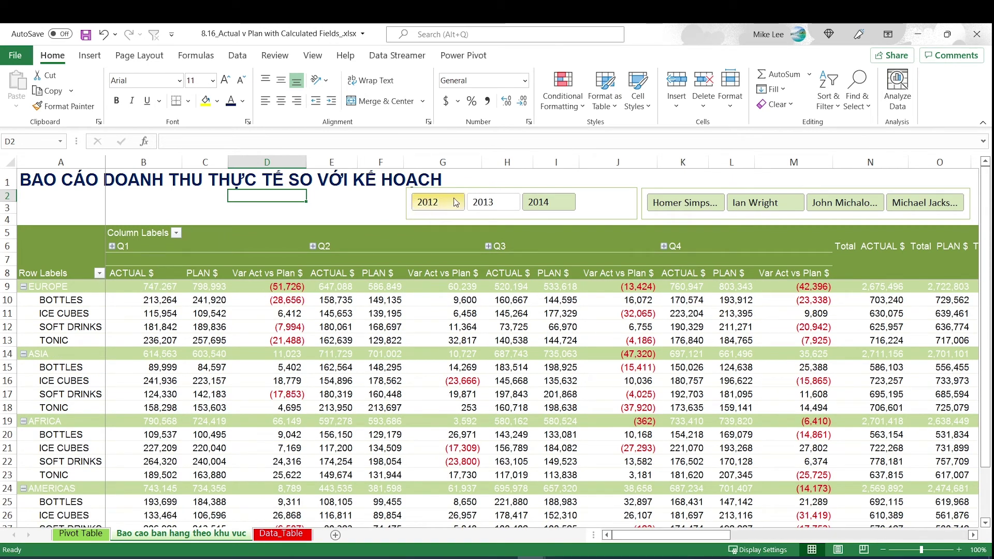
left_click(153, 302)
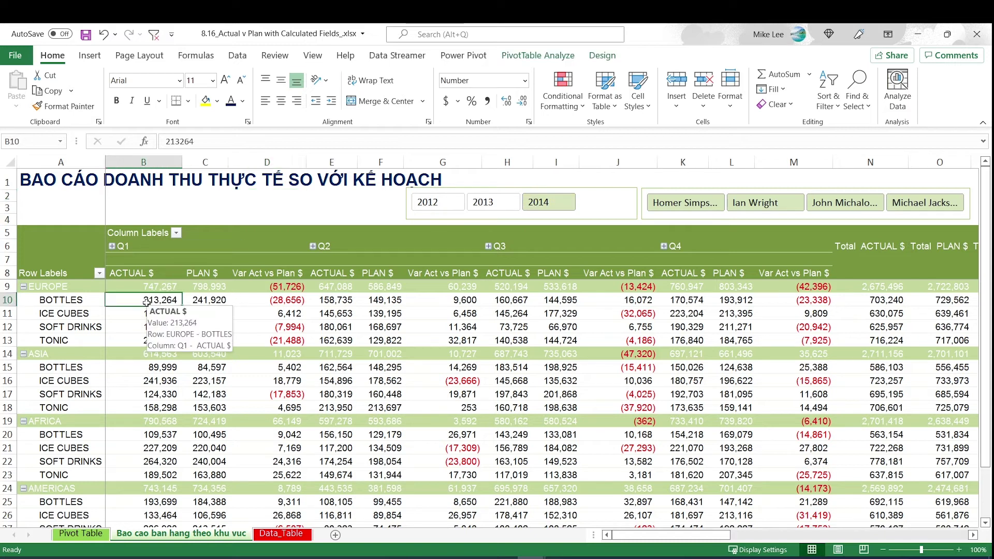
left_click(268, 302)
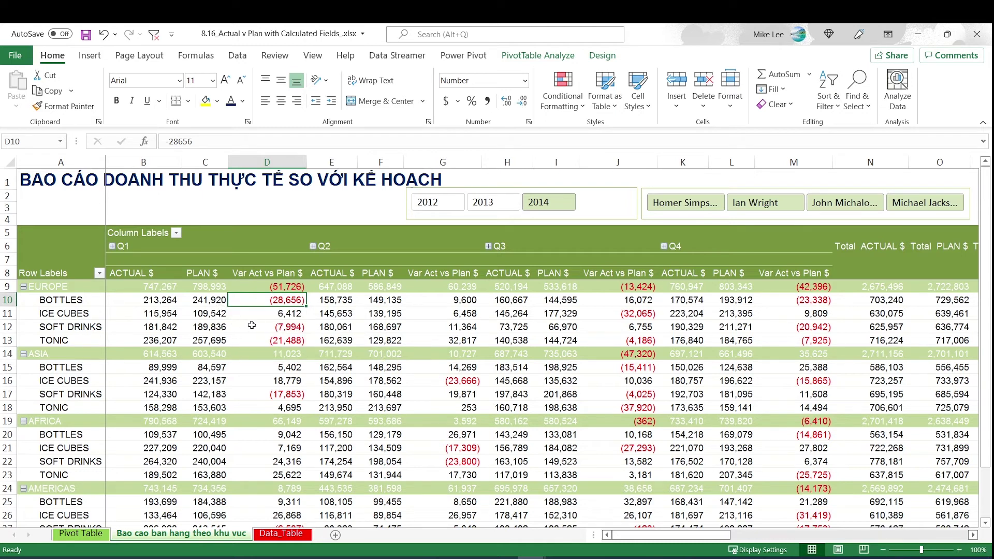
mouse_move(251, 325)
key("ctrl+Right")
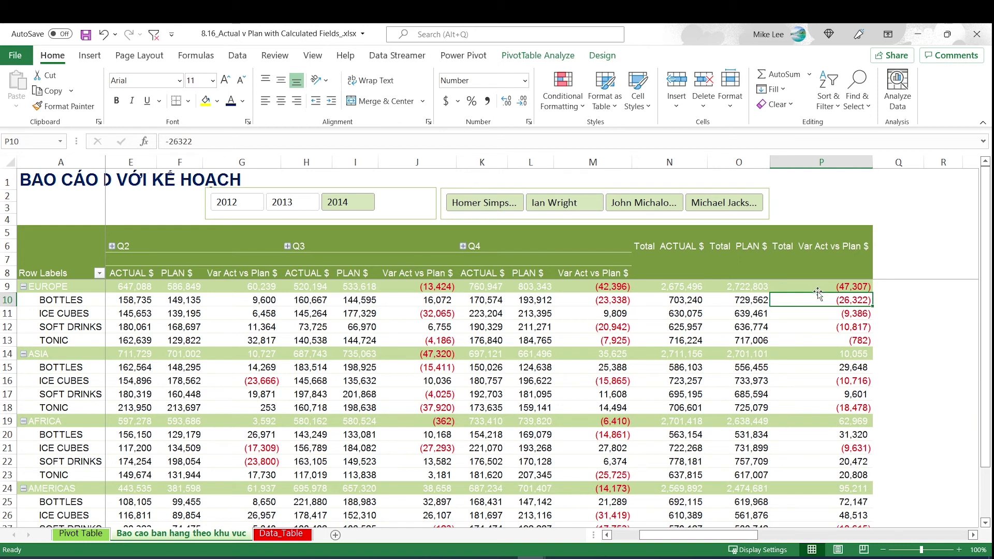
mouse_move(831, 302)
Filter the 2014 report by each of the four salespeople in turn, and examine the second salesperson's total variance values
left_click(471, 204)
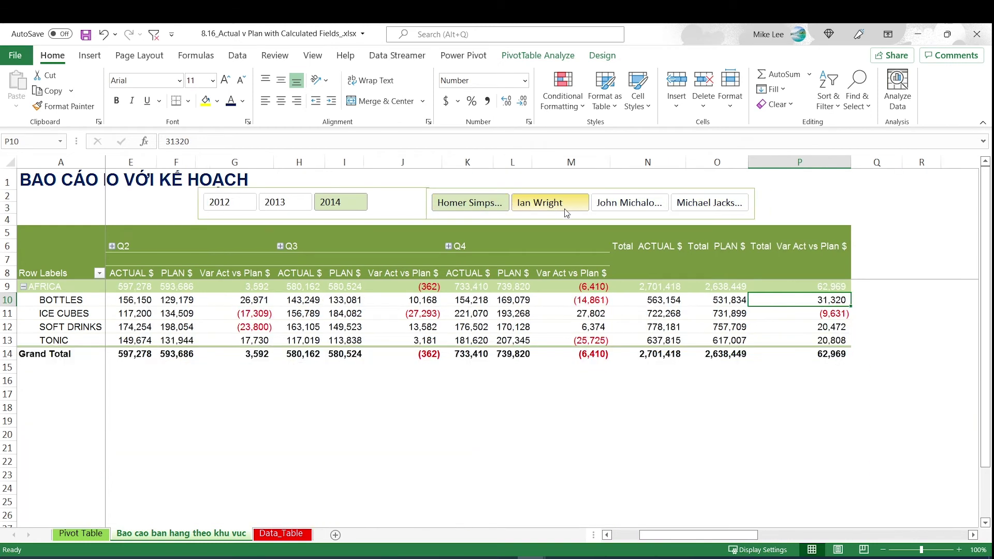
left_click(570, 205)
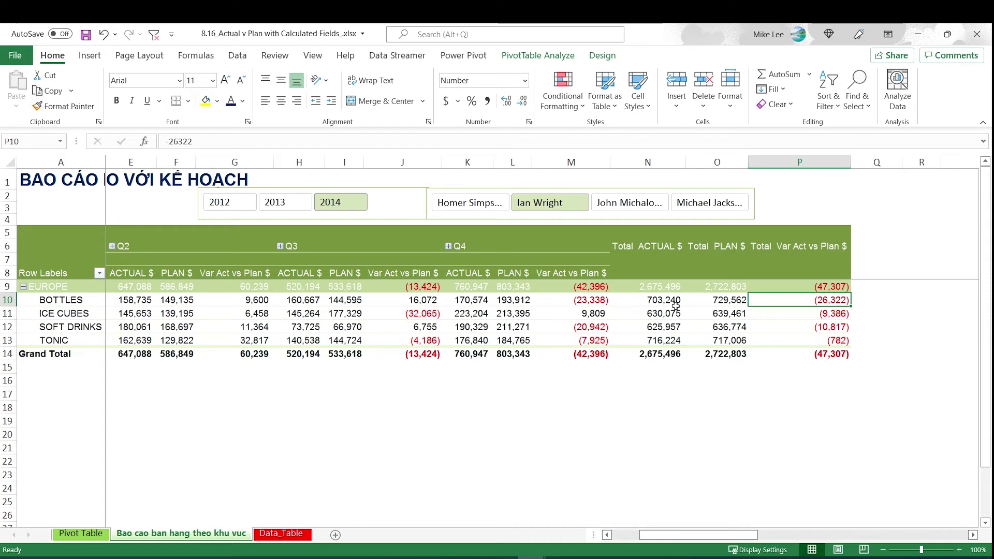
left_click(811, 355)
left_click_drag(807, 300, 805, 355)
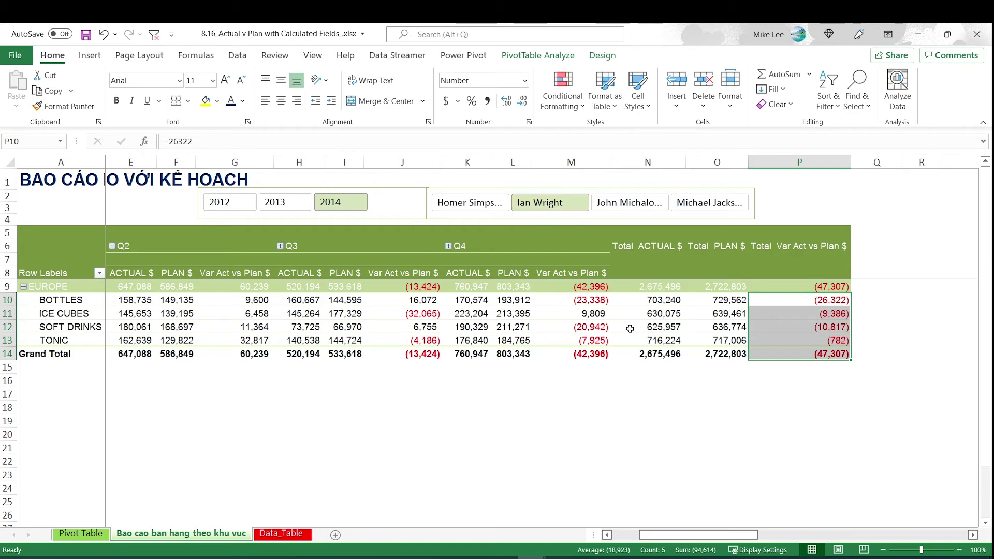
left_click(629, 204)
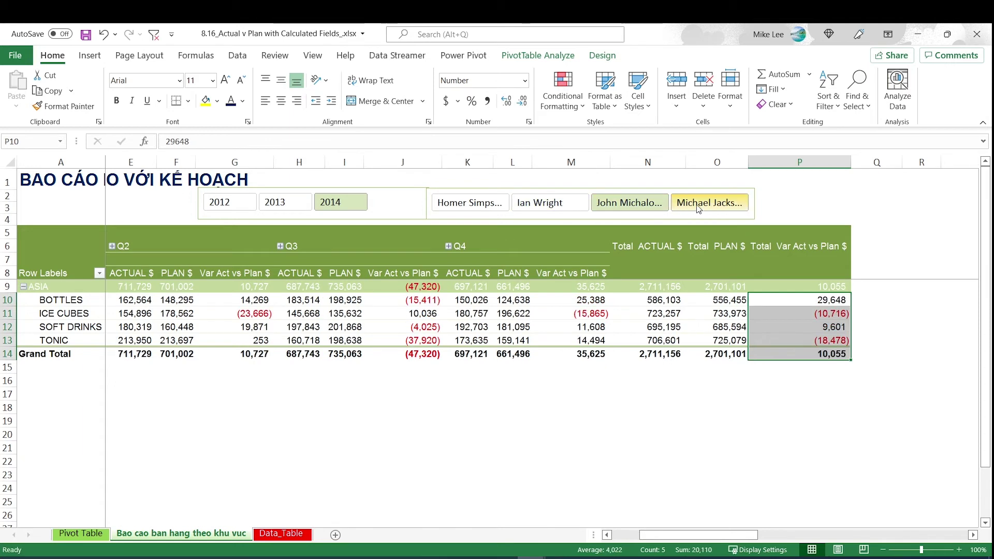
left_click(698, 209)
Cycle through the salespeople again, leave the report filtered to the first one, and return to the Q1 columns
left_click(486, 206)
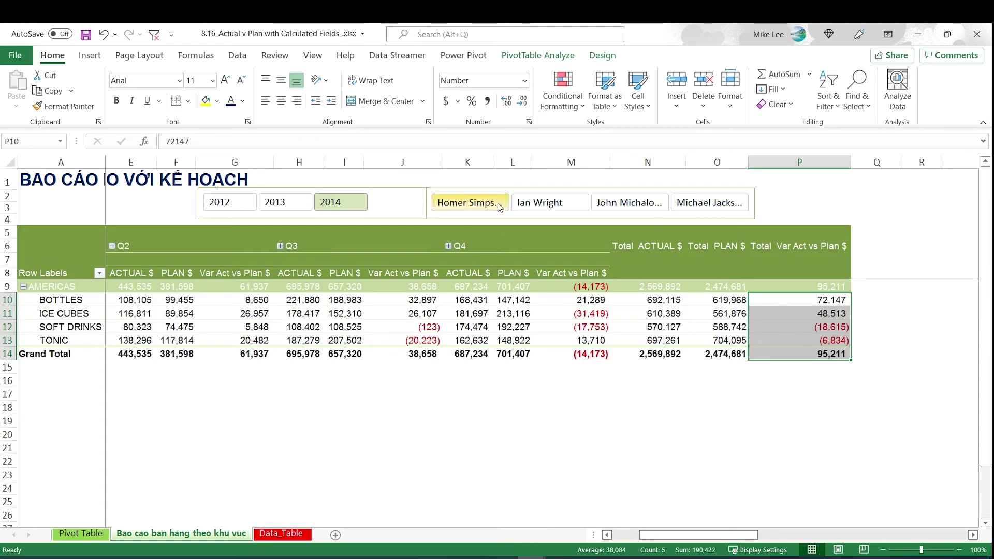
left_click(539, 202)
left_click(629, 202)
left_click(688, 205)
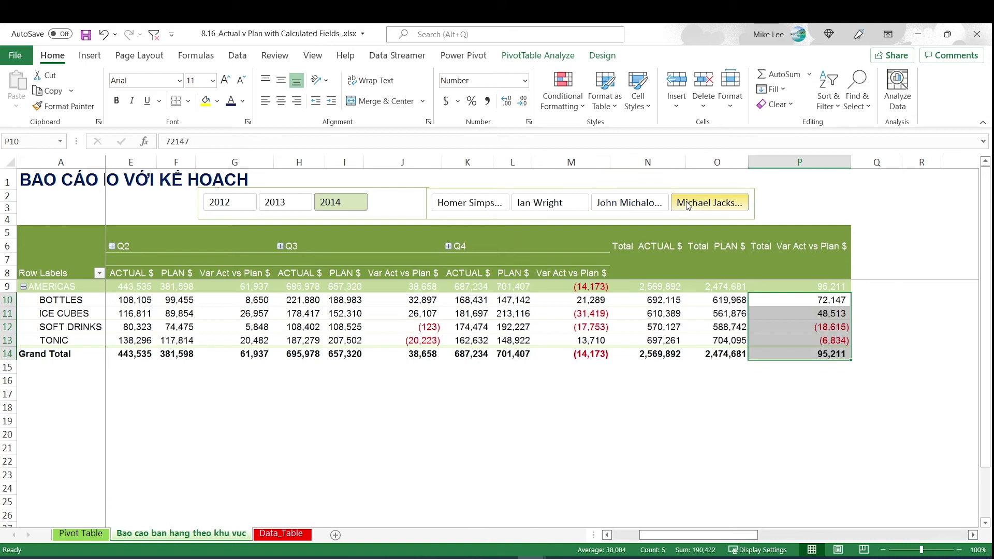
left_click(624, 204)
left_click(546, 204)
left_click(467, 210)
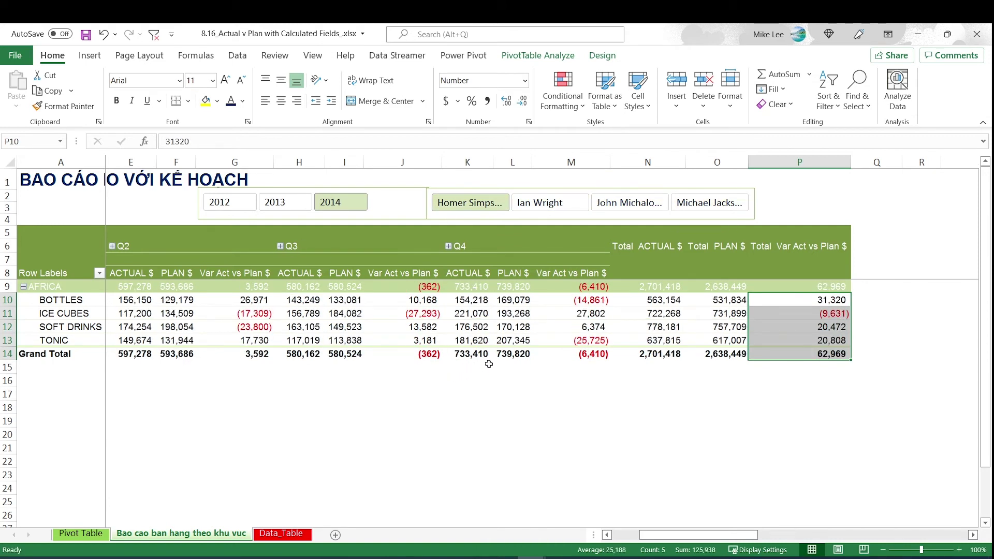
mouse_move(588, 334)
left_click(92, 308)
key("Right")
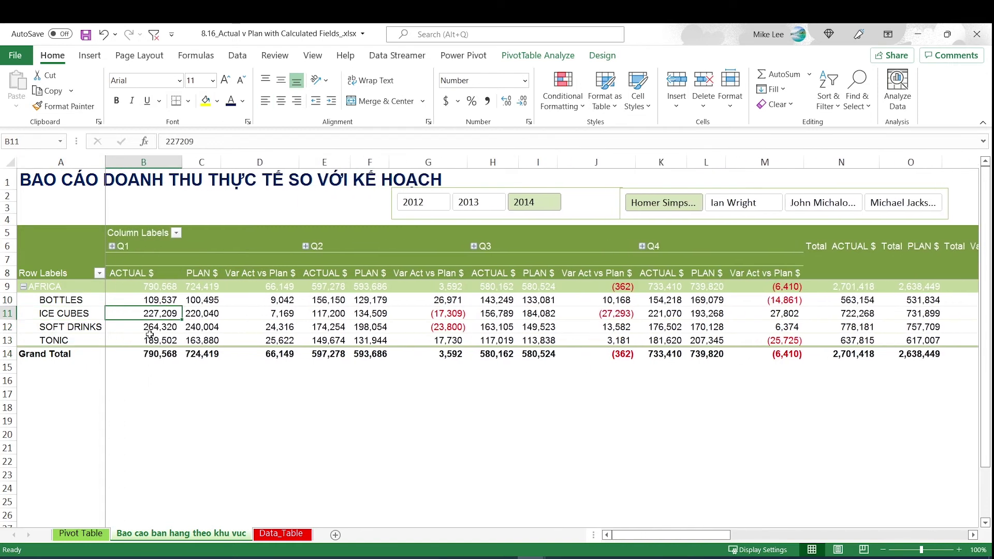
Examine the *Actual v Plan variance columns on the Pivot Table sheet for the January to March months and Q2
left_click(82, 534)
left_click_drag(318, 288, 311, 497)
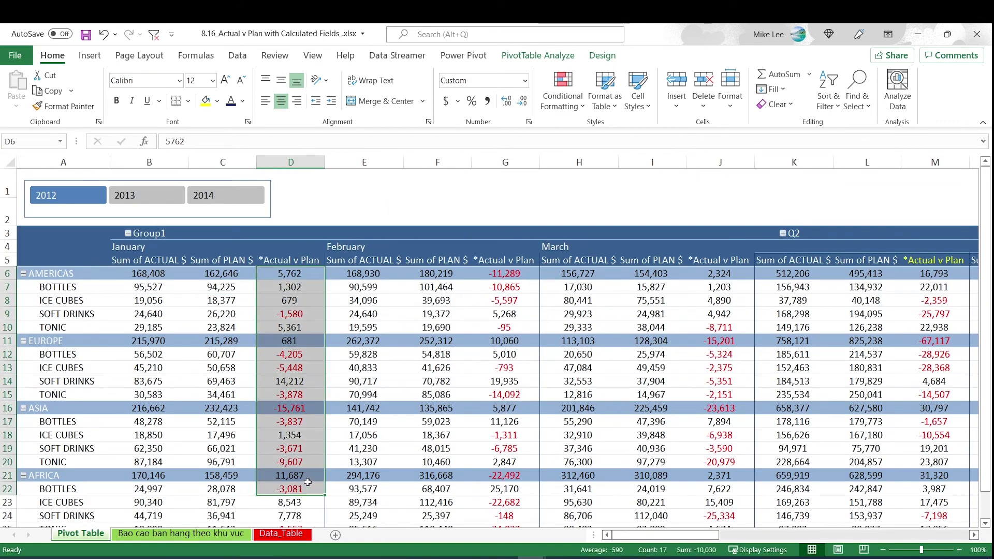
left_click_drag(494, 288, 490, 361)
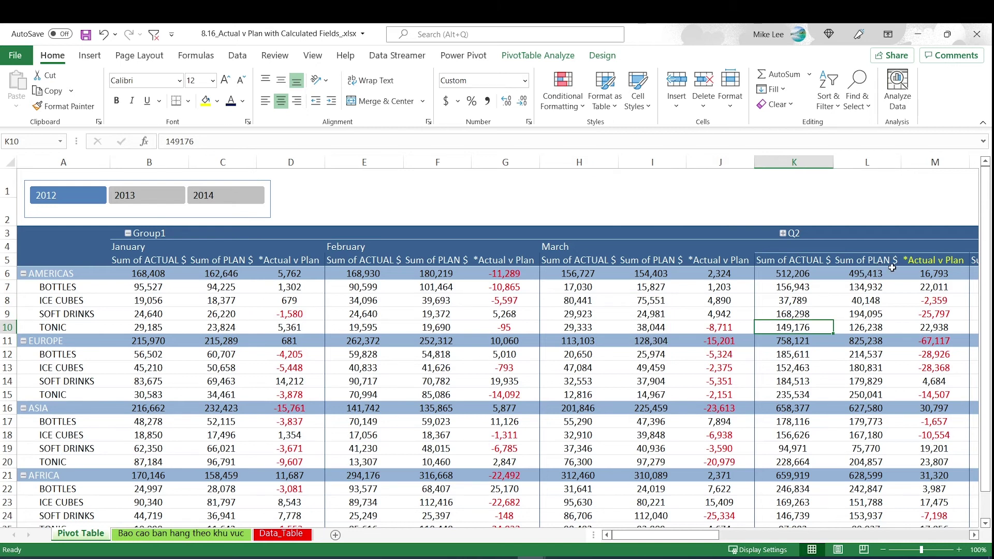
left_click(932, 261)
left_click(932, 261)
scroll(932, 261, "right", 1)
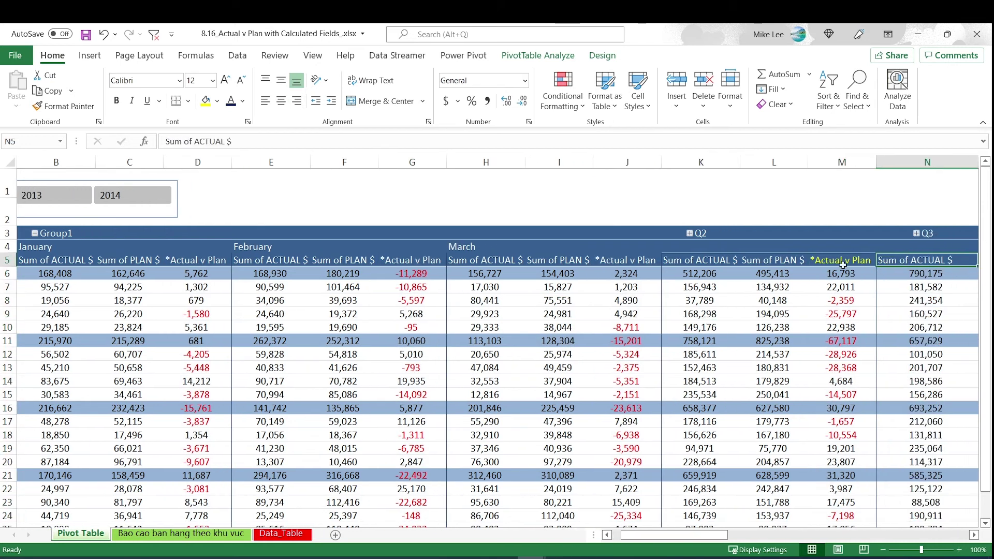
Return to the regional report sheet and include all four salespeople in the slicer filter
left_click(180, 533)
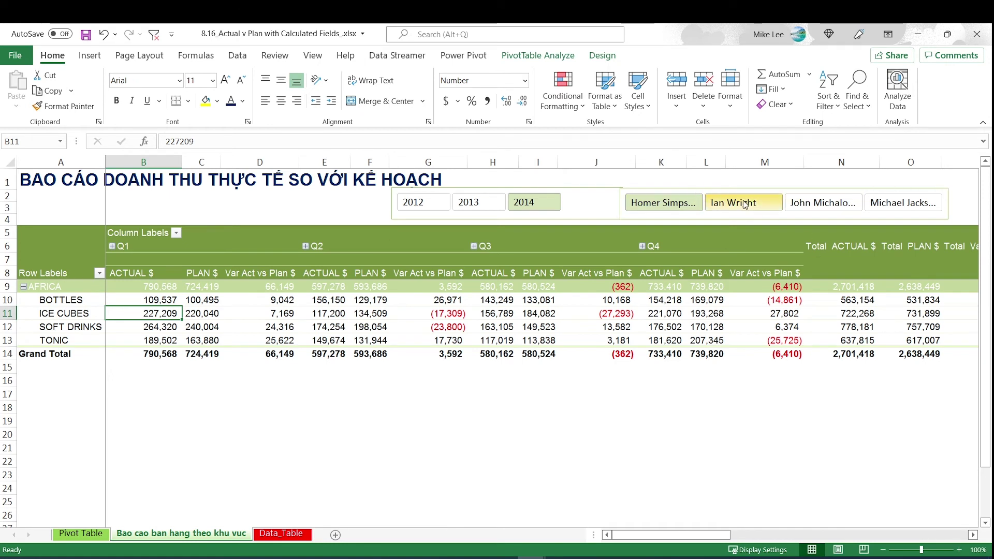
left_click(900, 205)
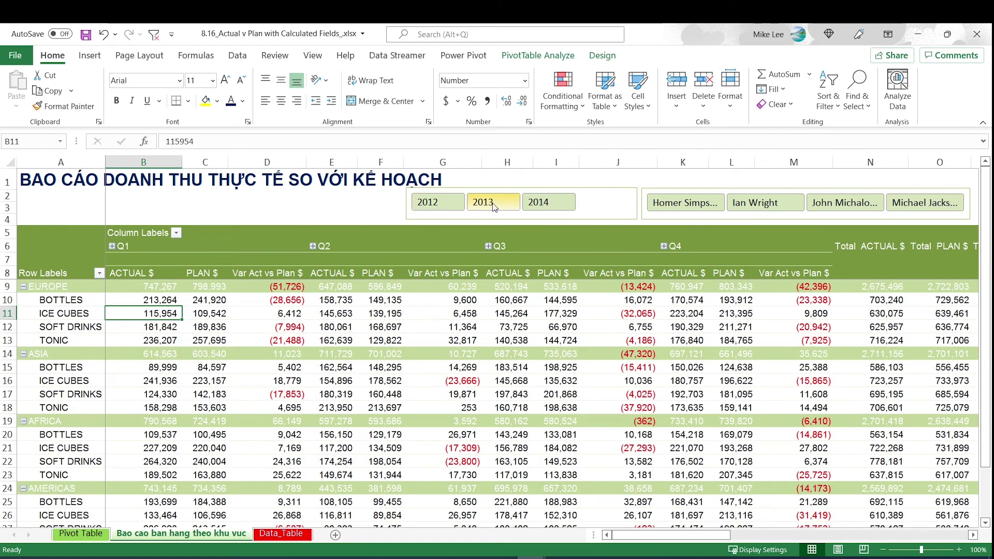
Include the years 2012 to 2014 in the slicer filter and add a dark blue right border to the Q1 Var Act vs Plan $ header
left_click_drag(538, 202, 427, 202)
left_click(269, 275)
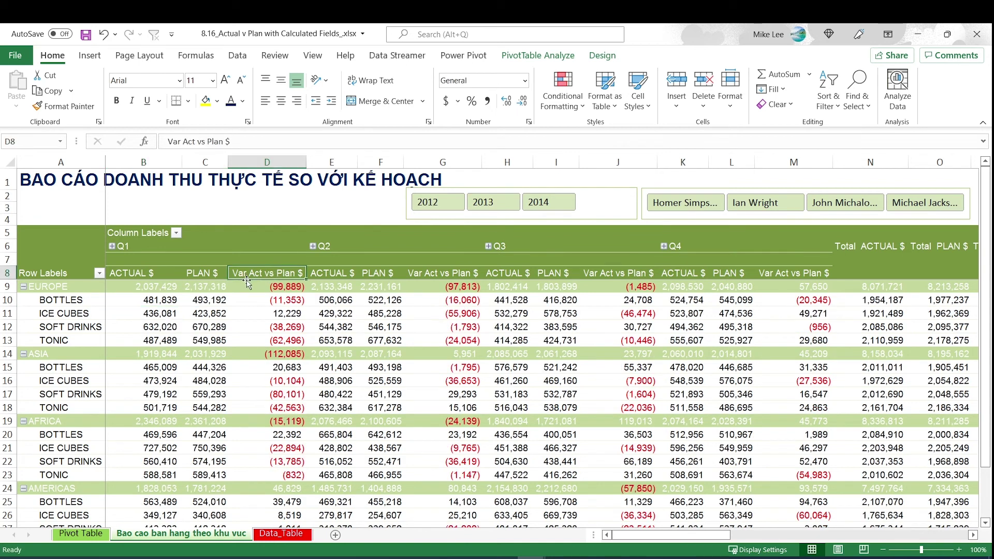
right_click(260, 274)
key("f")
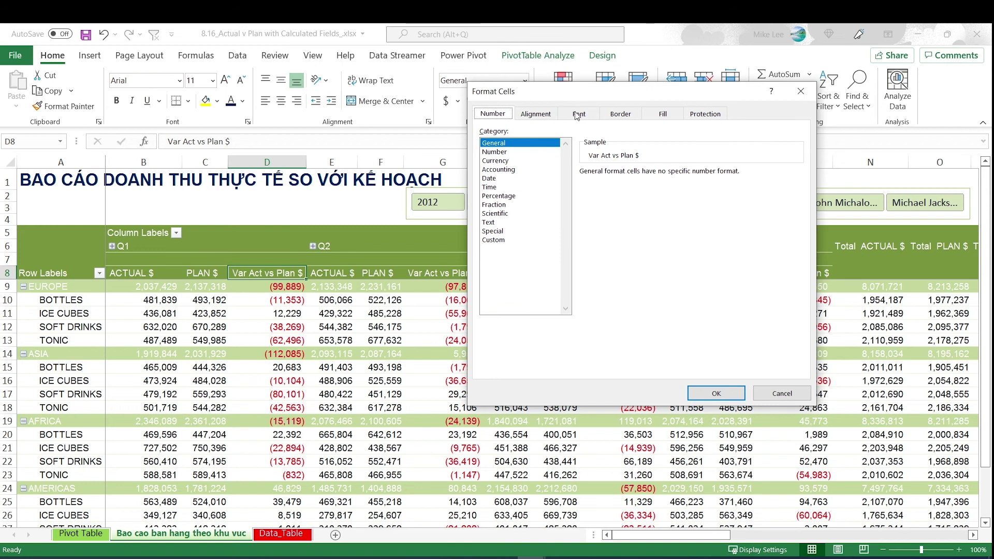
left_click(621, 114)
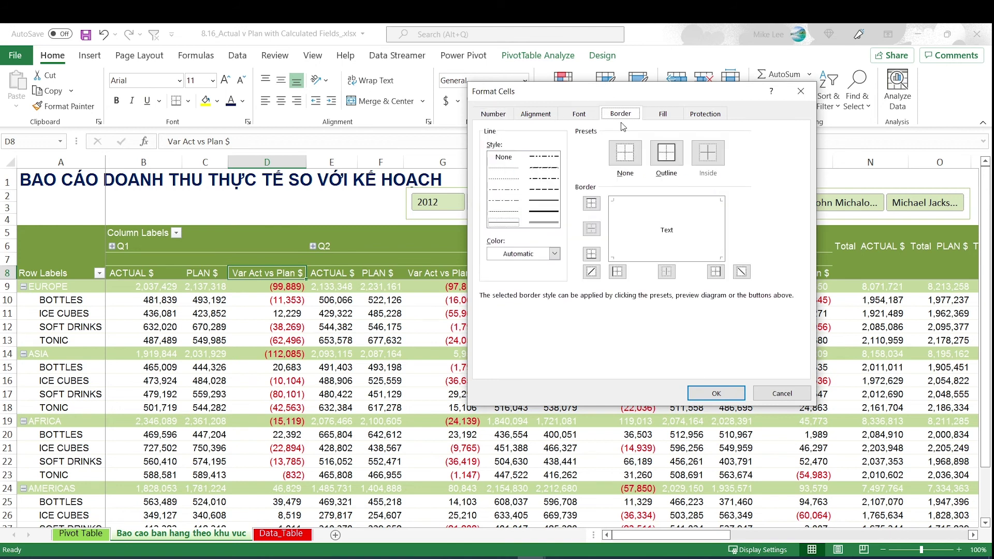
left_click(554, 253)
left_click(576, 393)
left_click(539, 223)
left_click(724, 231)
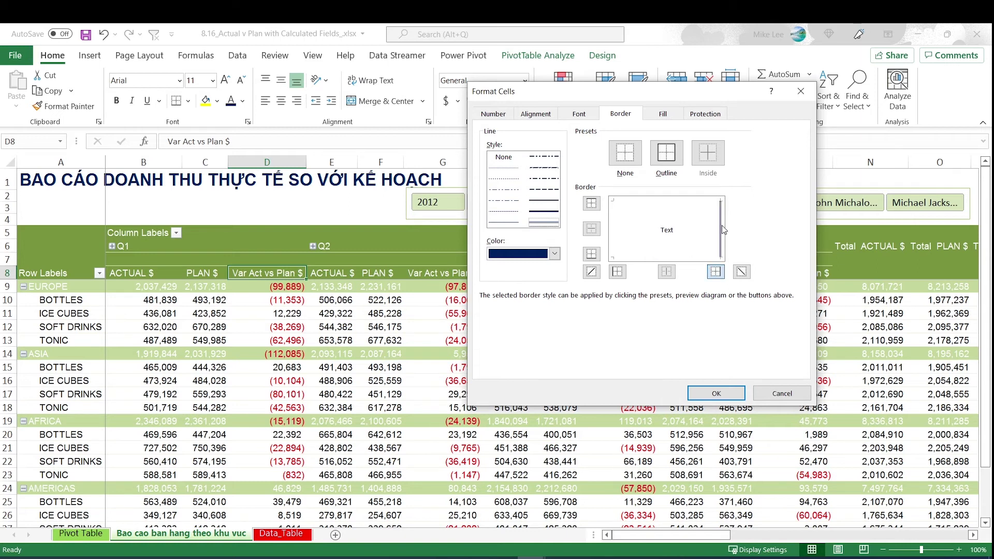
left_click(503, 223)
left_click(716, 394)
left_click(440, 406)
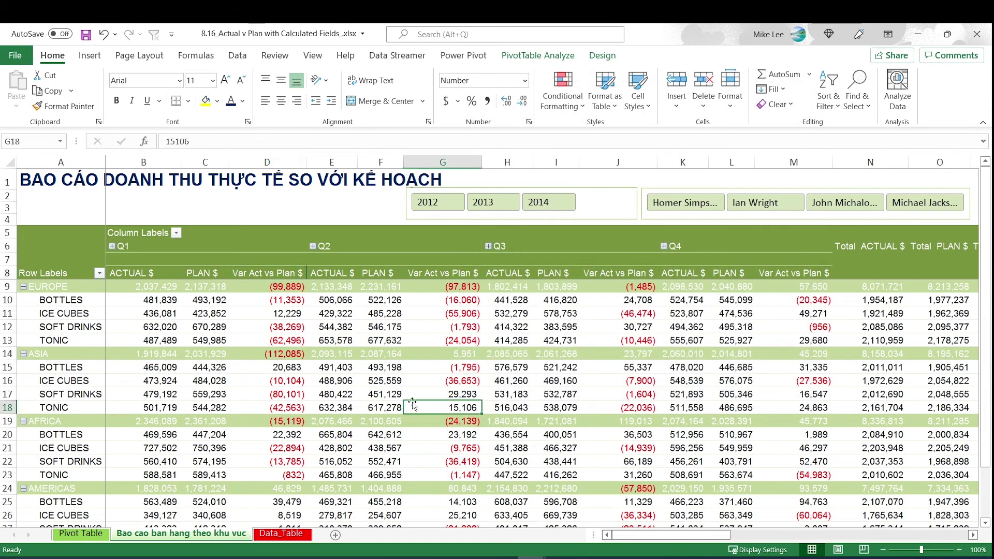
Add a right border to the whole Q1 Var Act vs Plan $ column, from its header down to the Grand Total row
left_click_drag(284, 280, 263, 498)
key("ctrl+1")
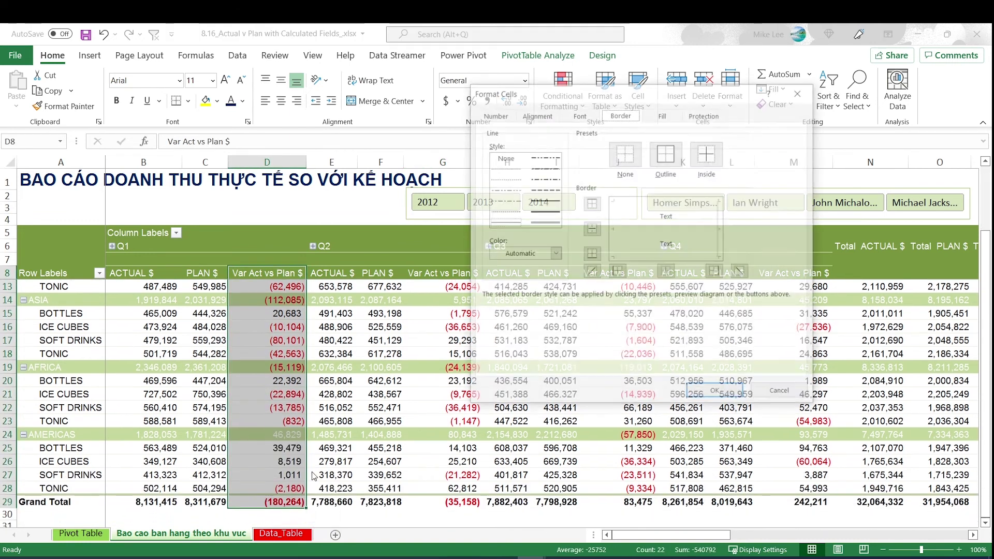
left_click(719, 230)
left_click(720, 396)
left_click(406, 408)
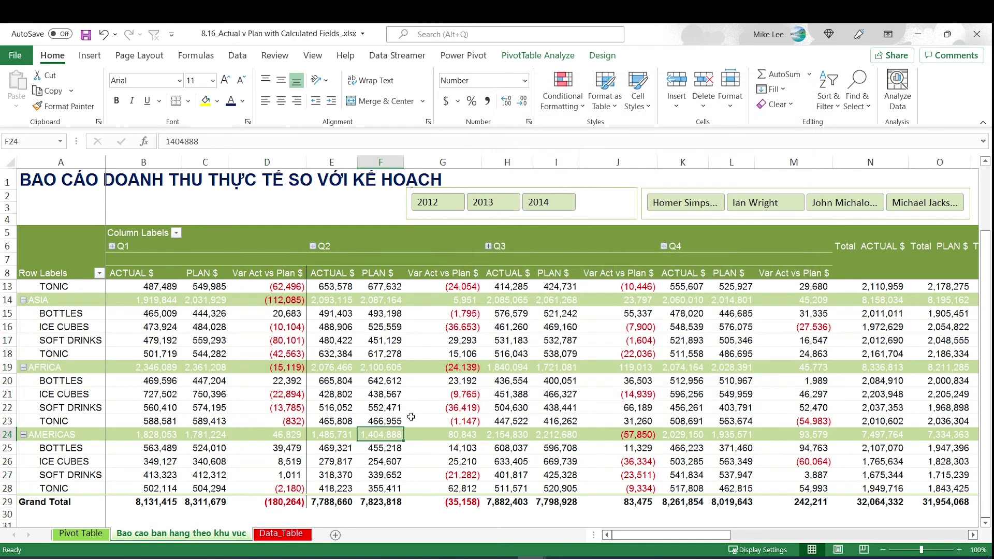
Copy the Q1 variance column's format, including its right border, to the Q2, Q3 and Q4 Var Act vs Plan $ columns
scroll(318, 435, "up", 2)
left_click_drag(290, 275, 256, 471)
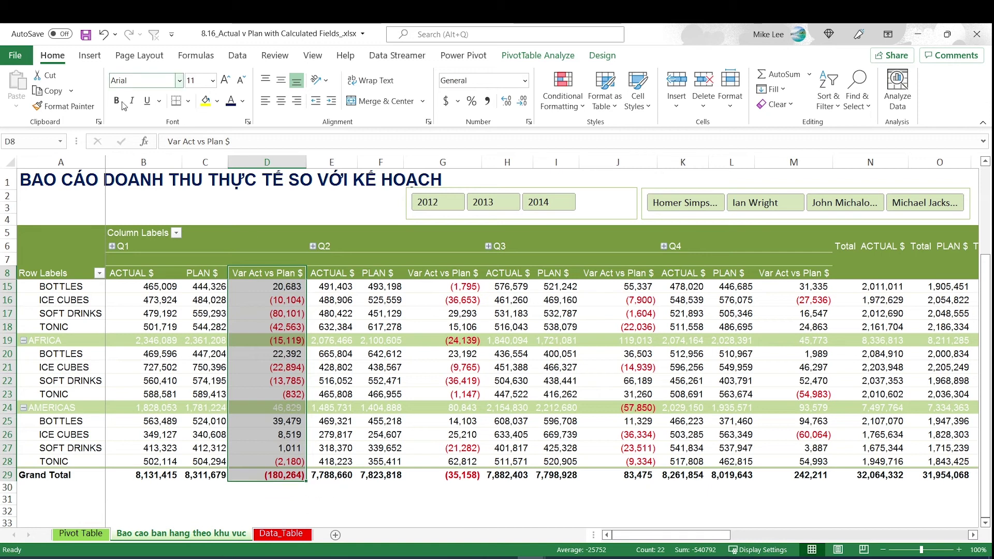
left_click(64, 106)
scroll(456, 313, "up", 2)
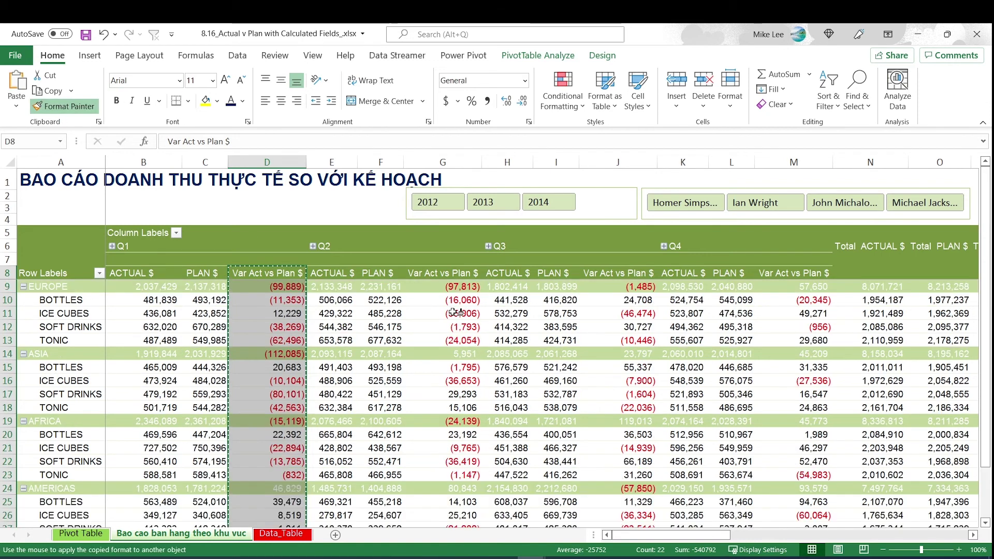
left_click(455, 275)
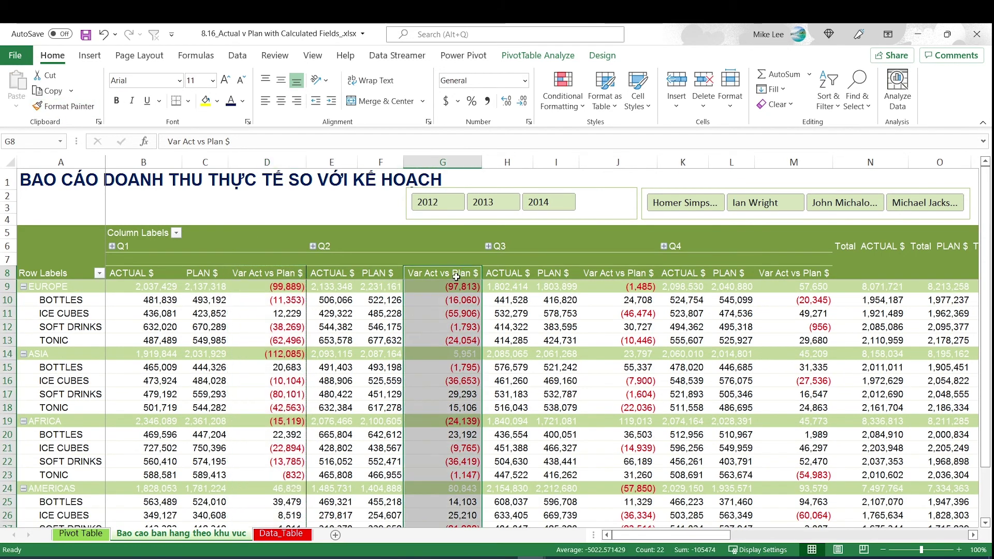
left_click(67, 107)
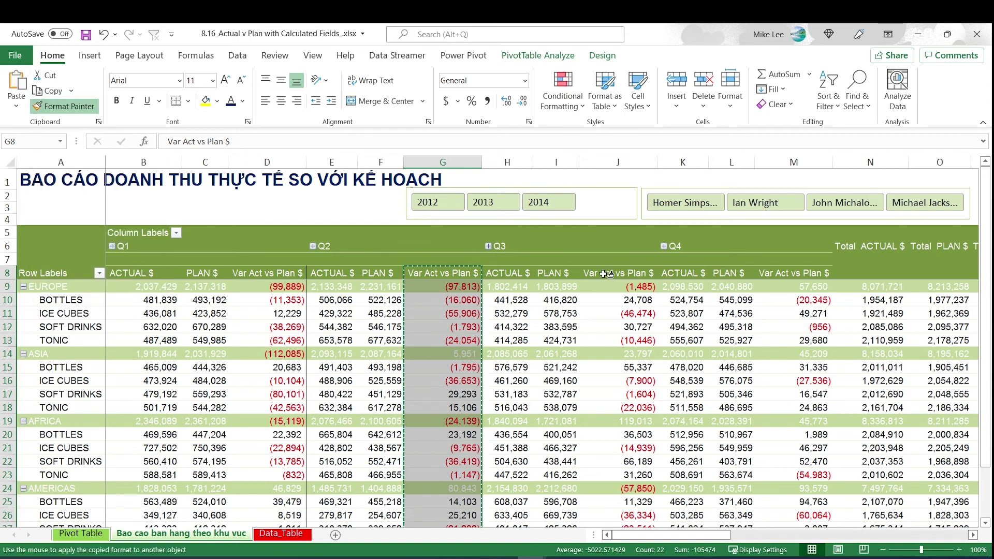
left_click(787, 273)
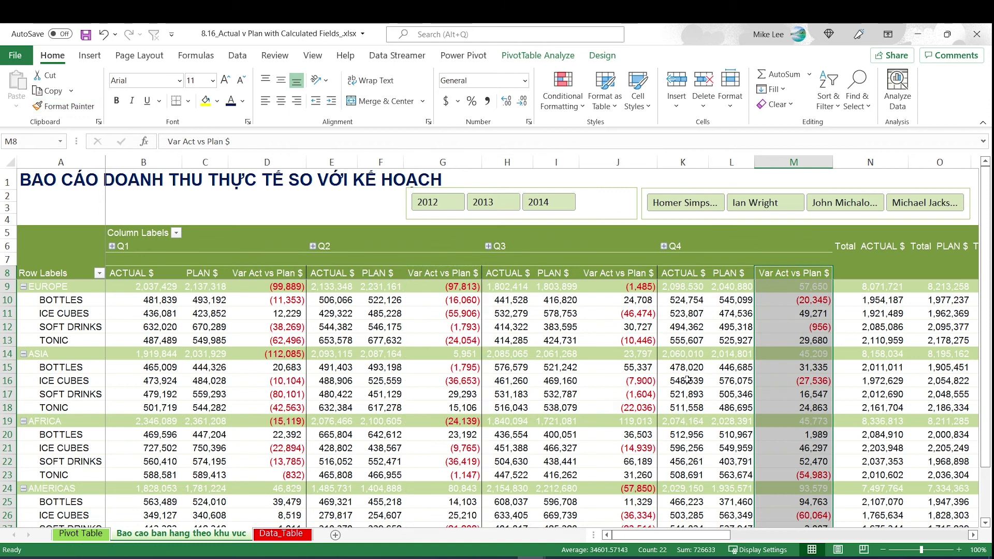
Set the font colour of the Q2 Var Act vs Plan $ header to yellow
left_click(415, 273)
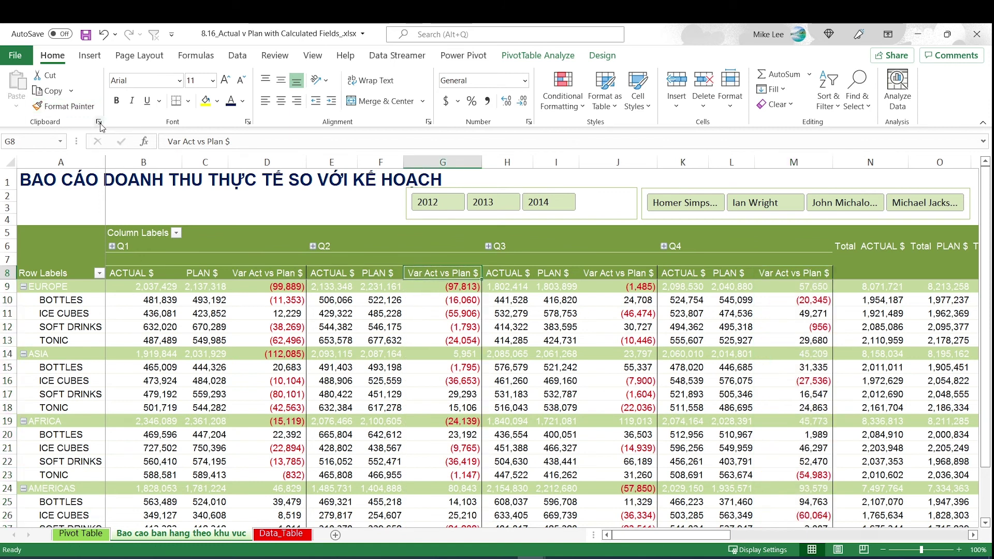
left_click(206, 100)
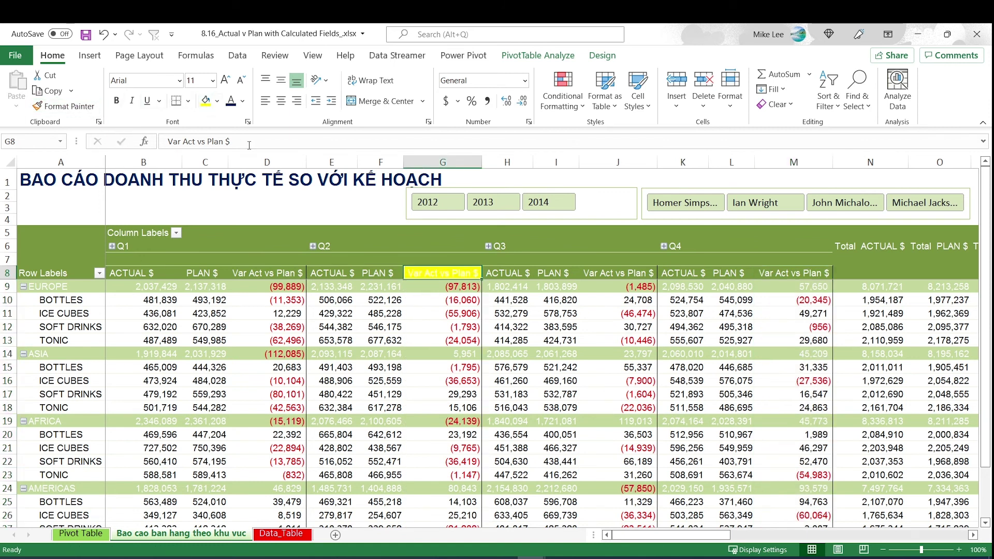
left_click(242, 101)
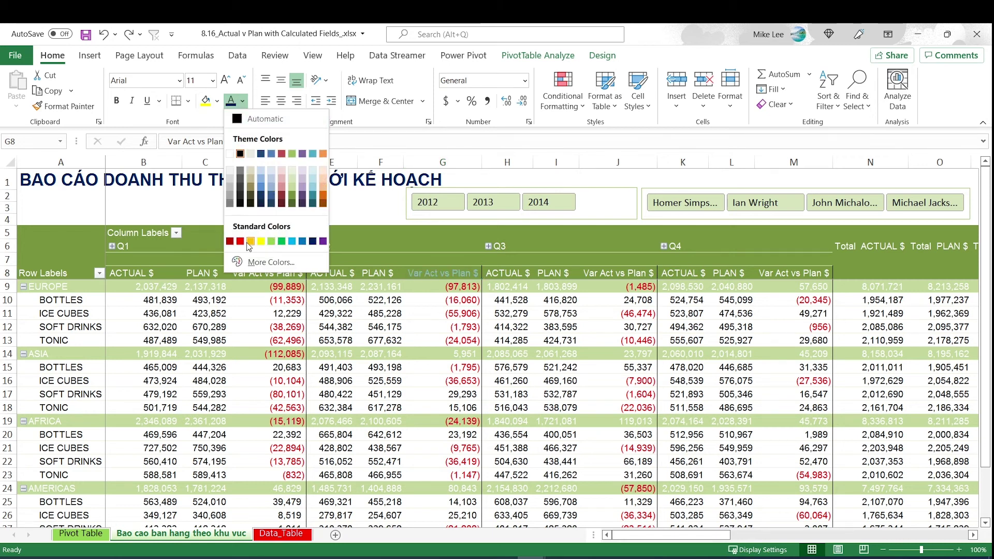
left_click(261, 241)
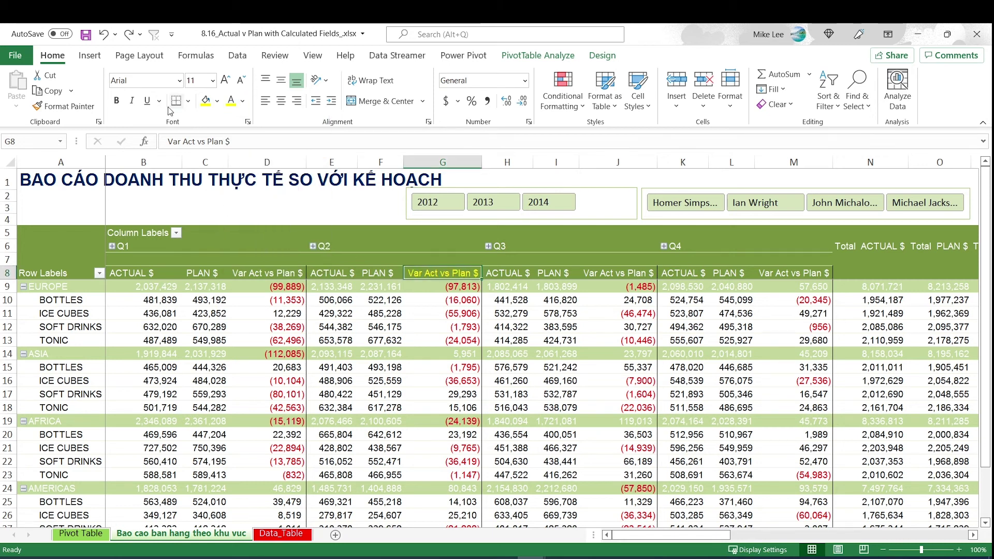
Copy the Q2 variance header's format to the Q1, Q4 and Q3 variance headers and the Total Var Act vs Plan $ header
left_click(65, 106)
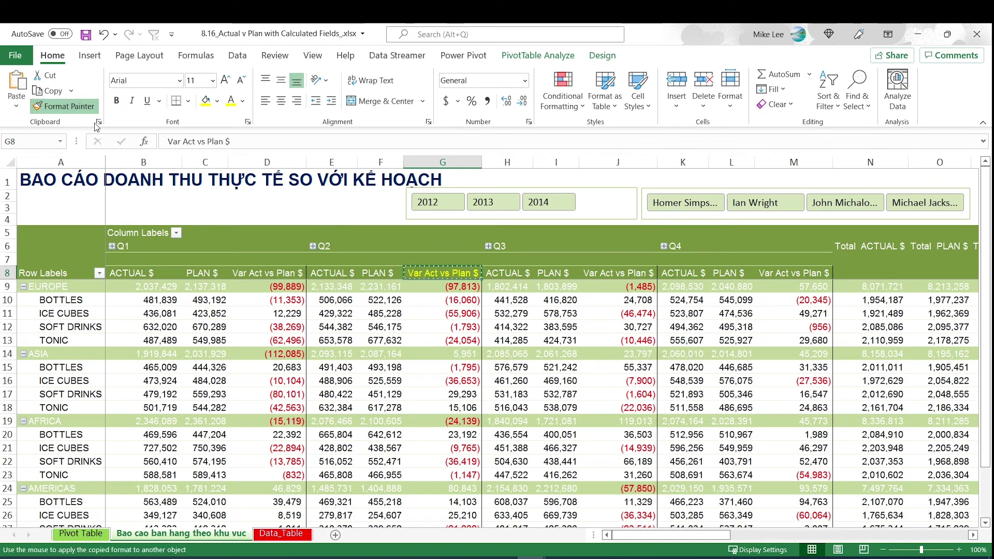
left_click(268, 274)
left_click(793, 273)
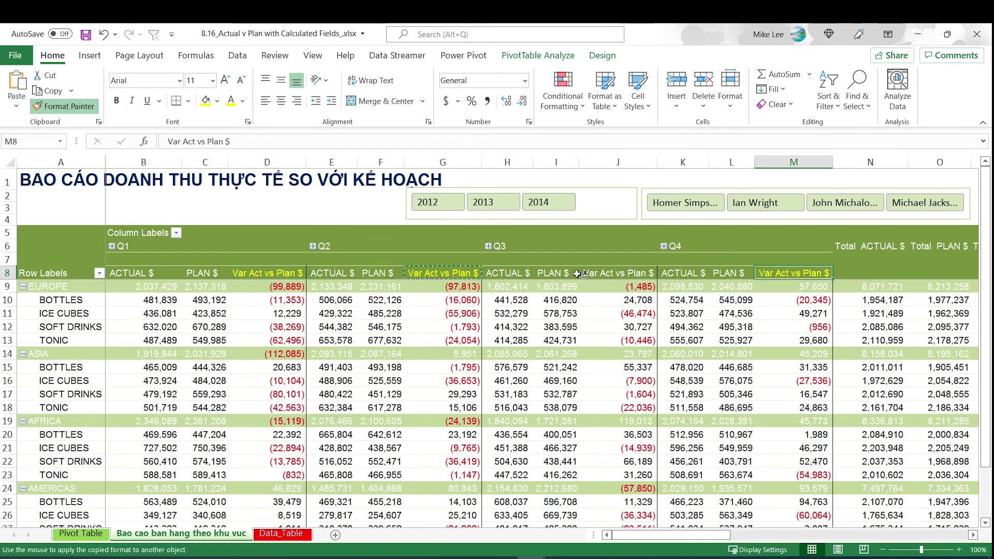
left_click(618, 273)
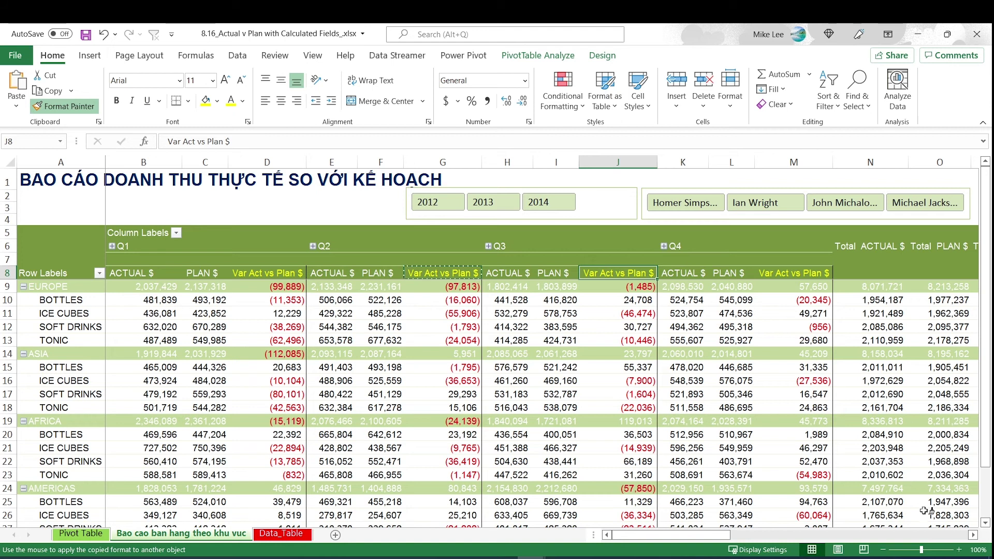
left_click(974, 536)
left_click(973, 535)
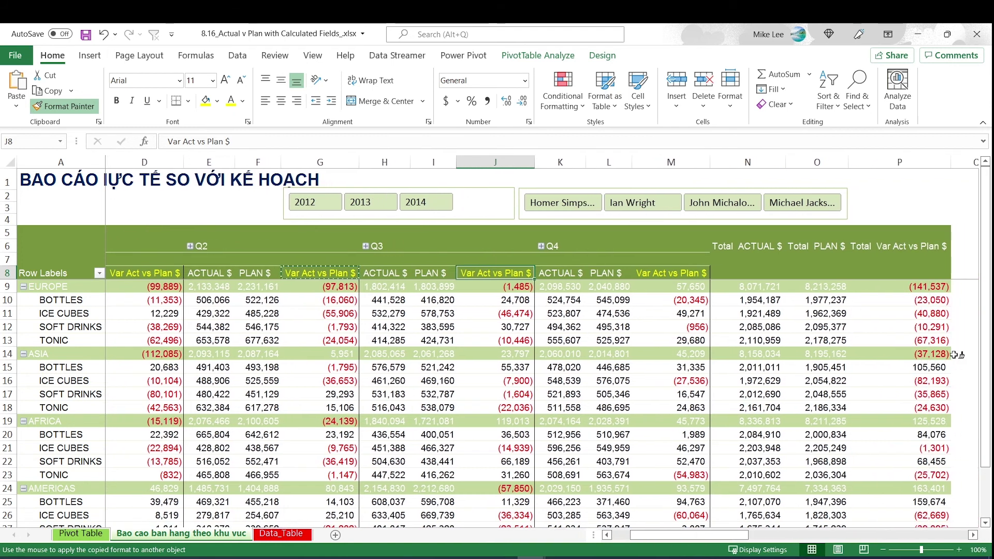
left_click(901, 246)
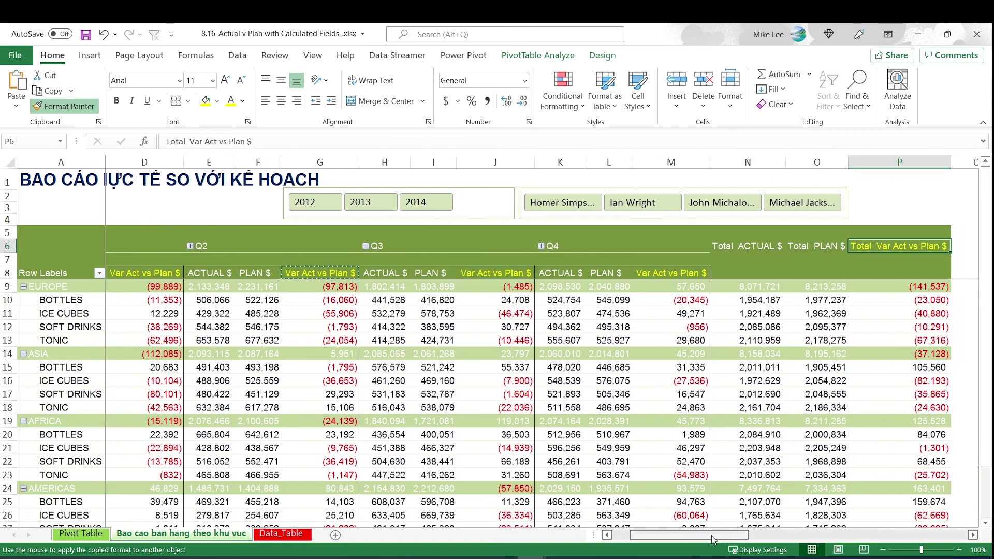
left_click_drag(719, 536, 701, 535)
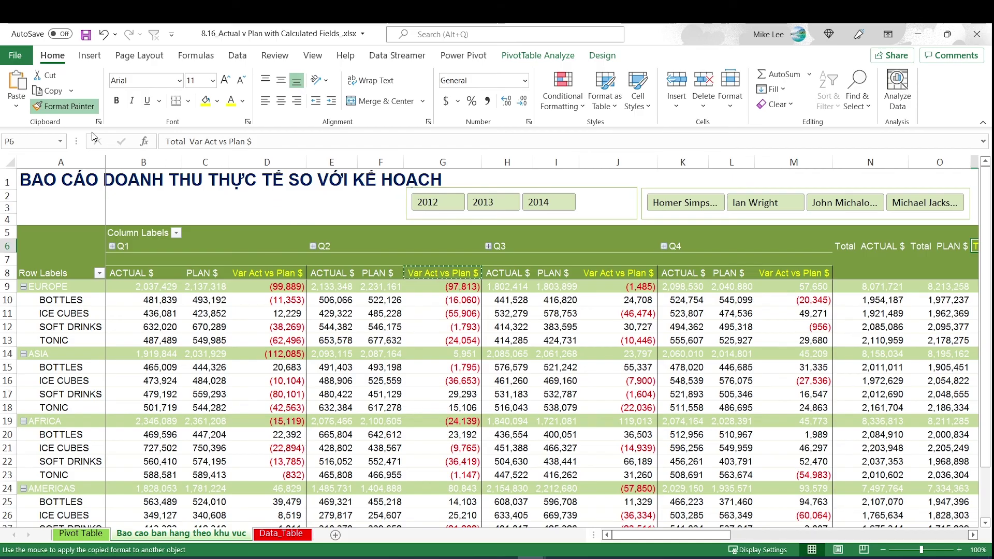